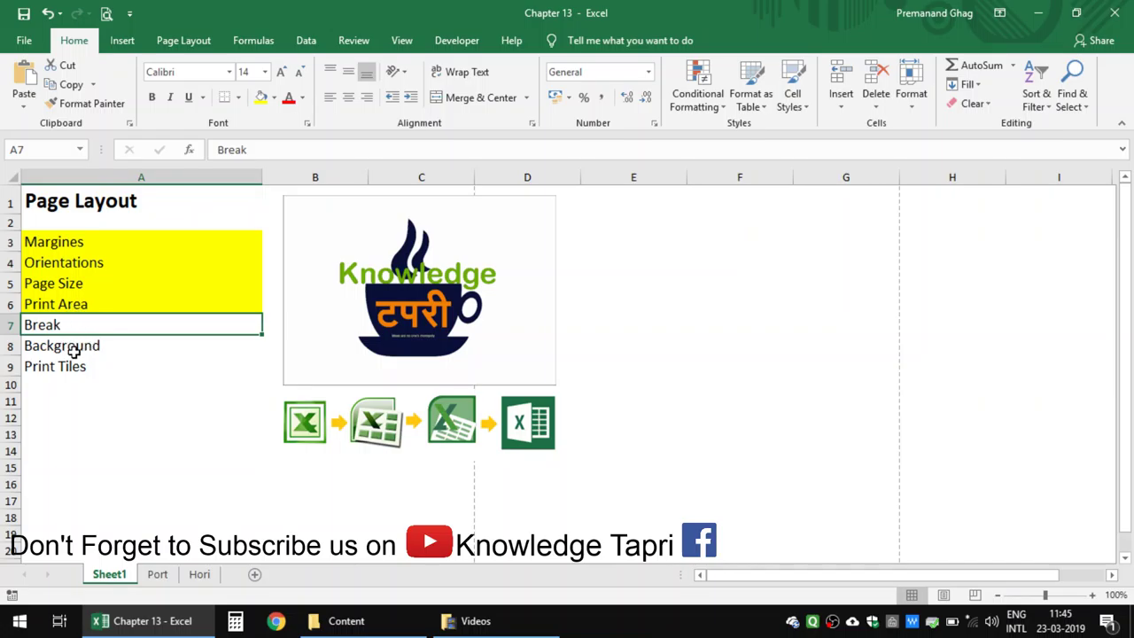
Step: Look through the Break, Background and Print Tiles topics
{"action": "left_click", "coordinate": [74, 352]}
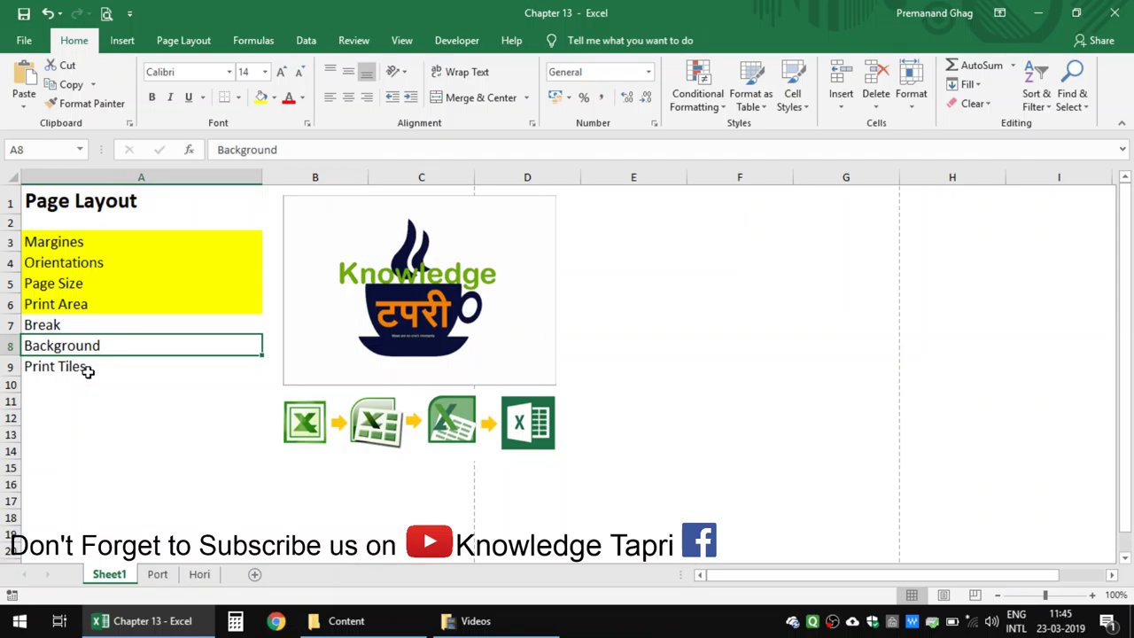
{"action": "left_click", "coordinate": [88, 373]}
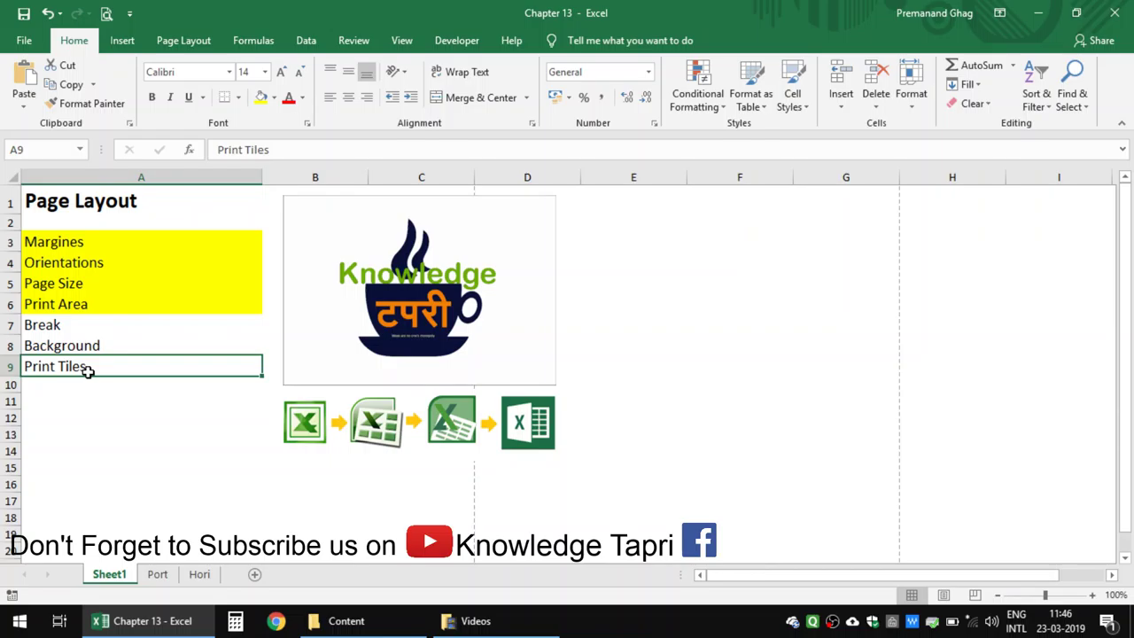
{"action": "left_click", "coordinate": [68, 323]}
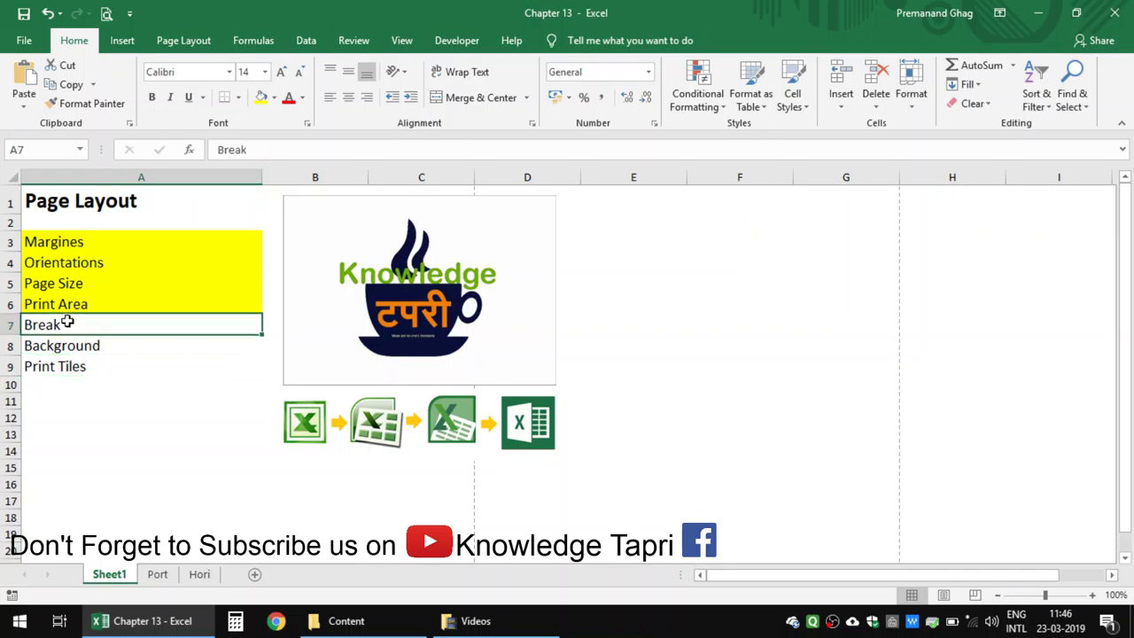
{"action": "left_click", "coordinate": [67, 343]}
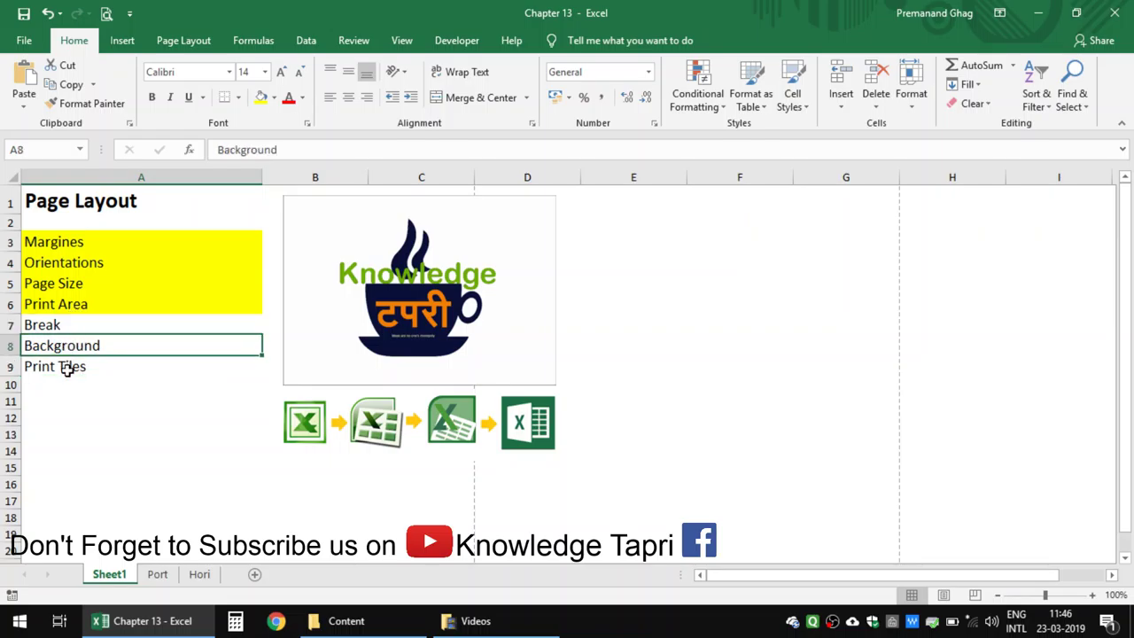
{"action": "left_click", "coordinate": [68, 368]}
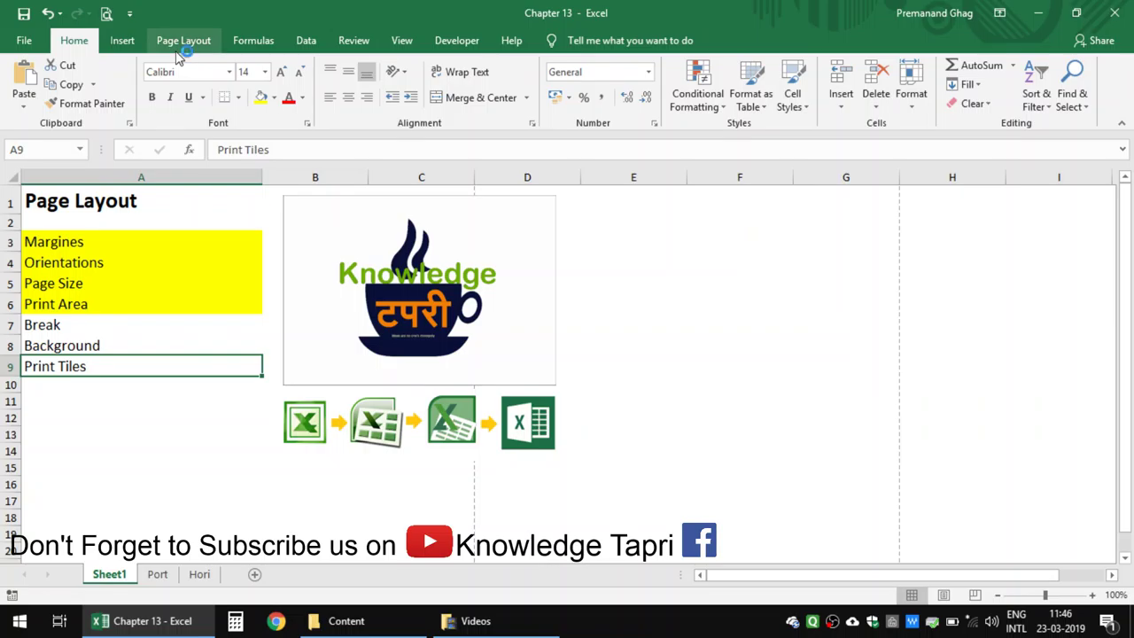
Step: On the Port sheet, insert a page break above row 14 and preview the printout
{"action": "left_click", "coordinate": [174, 46]}
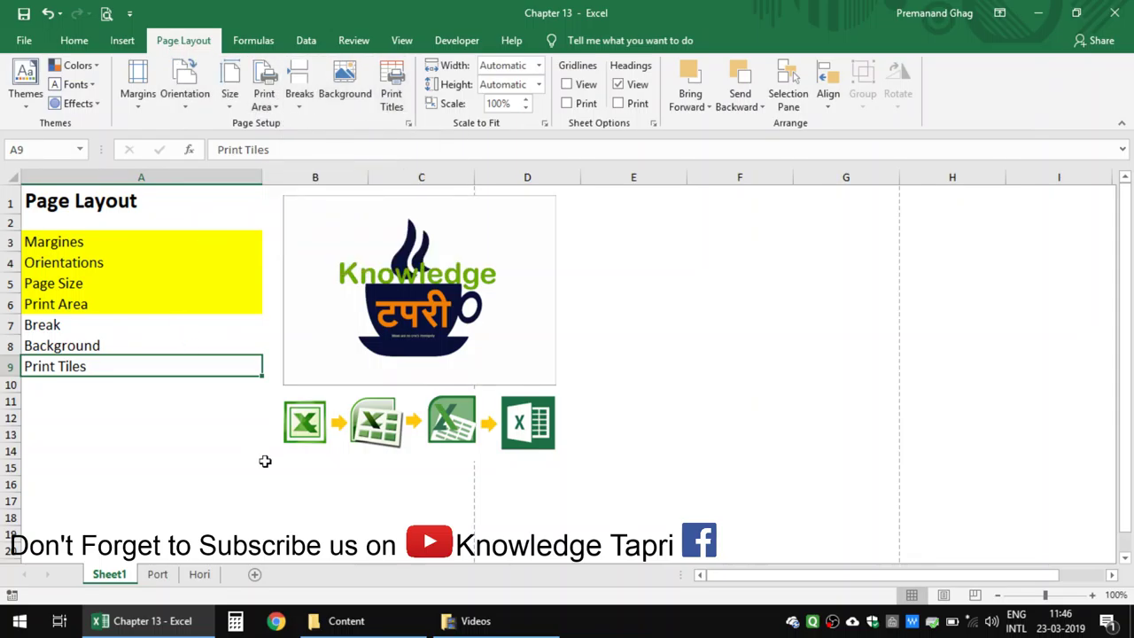
{"action": "left_click", "coordinate": [172, 576]}
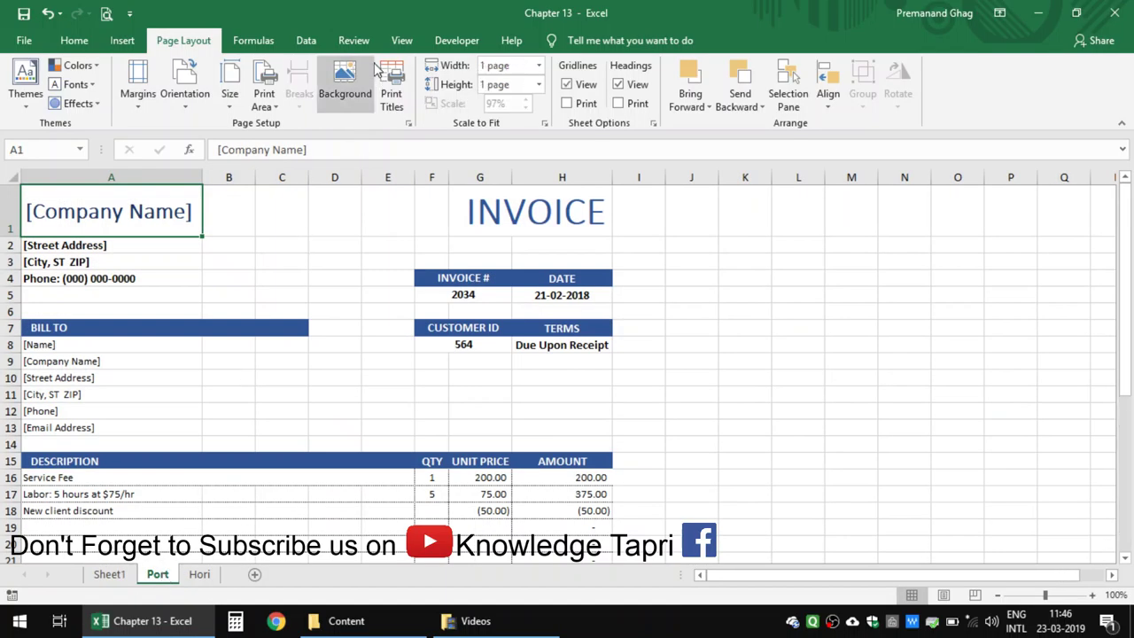
{"action": "left_click", "coordinate": [221, 293]}
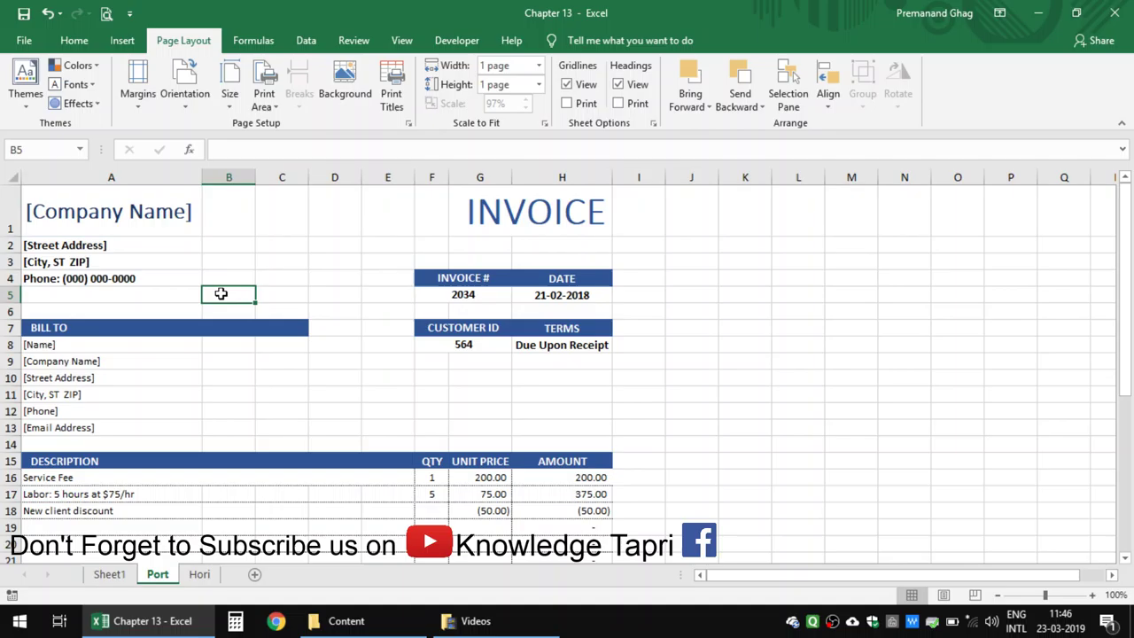
{"action": "left_click", "coordinate": [137, 277]}
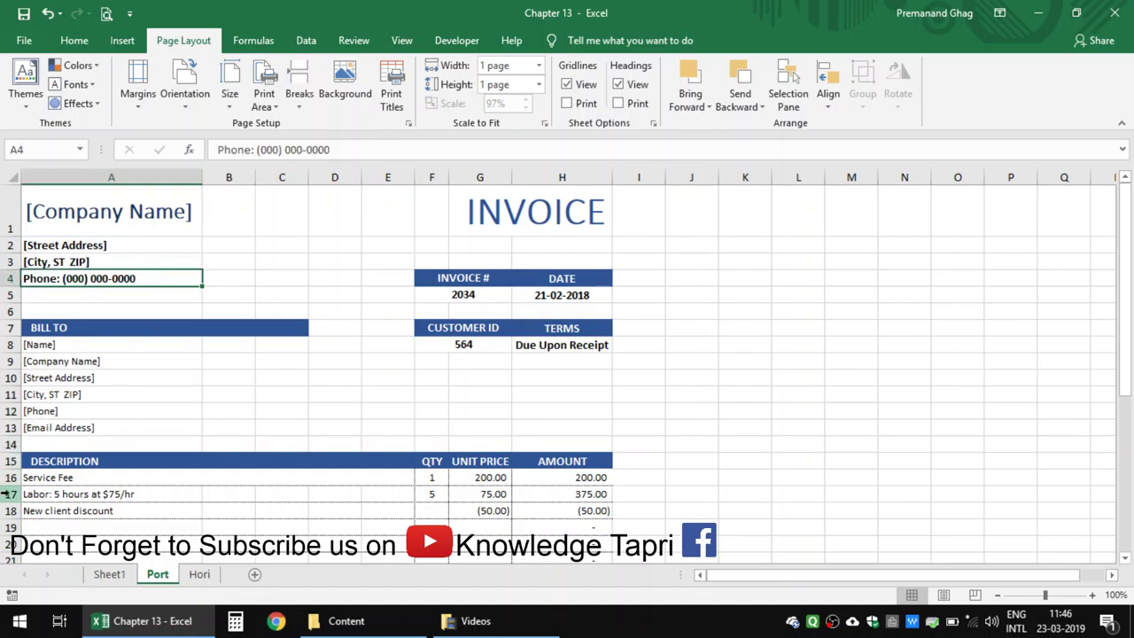
{"action": "left_click", "coordinate": [11, 444]}
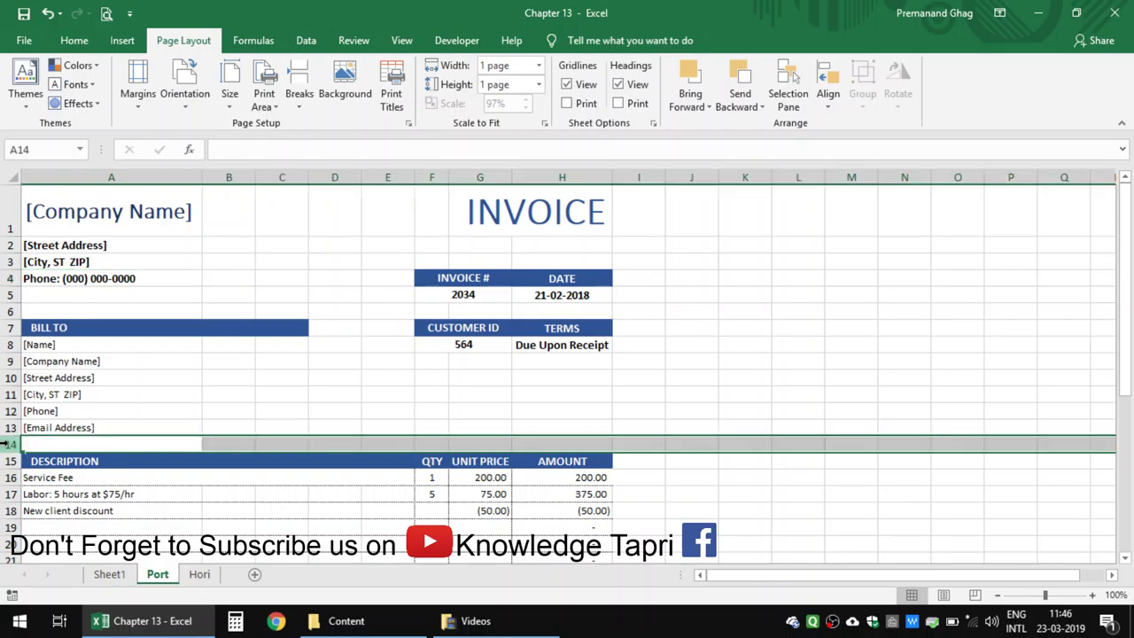
{"action": "left_click", "coordinate": [303, 107]}
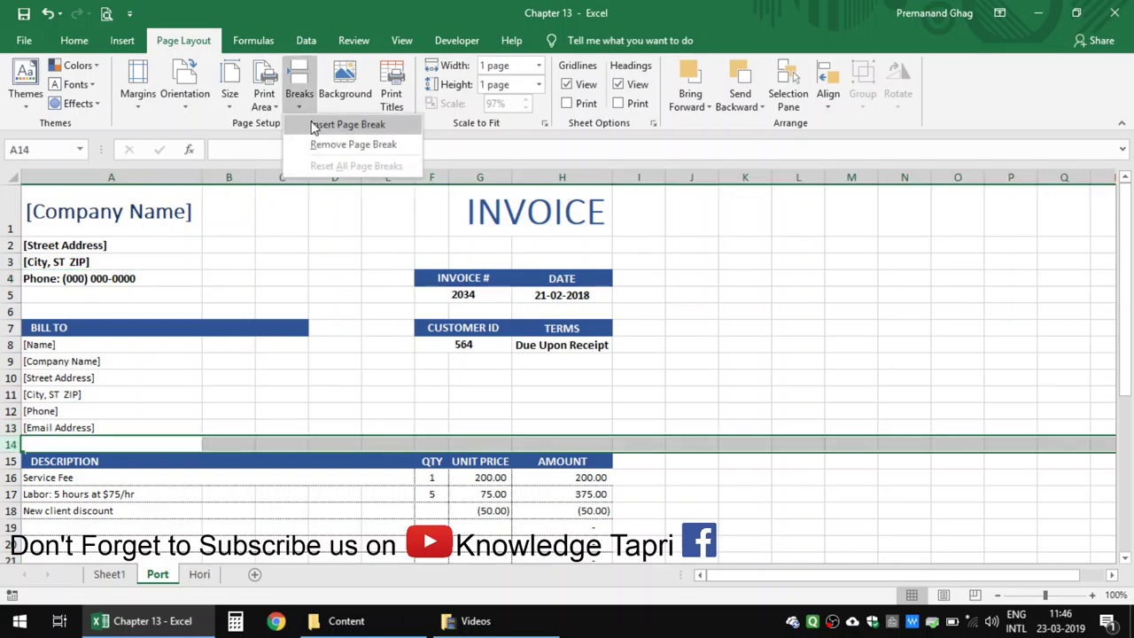
{"action": "left_click", "coordinate": [315, 125]}
{"action": "left_click", "coordinate": [131, 476]}
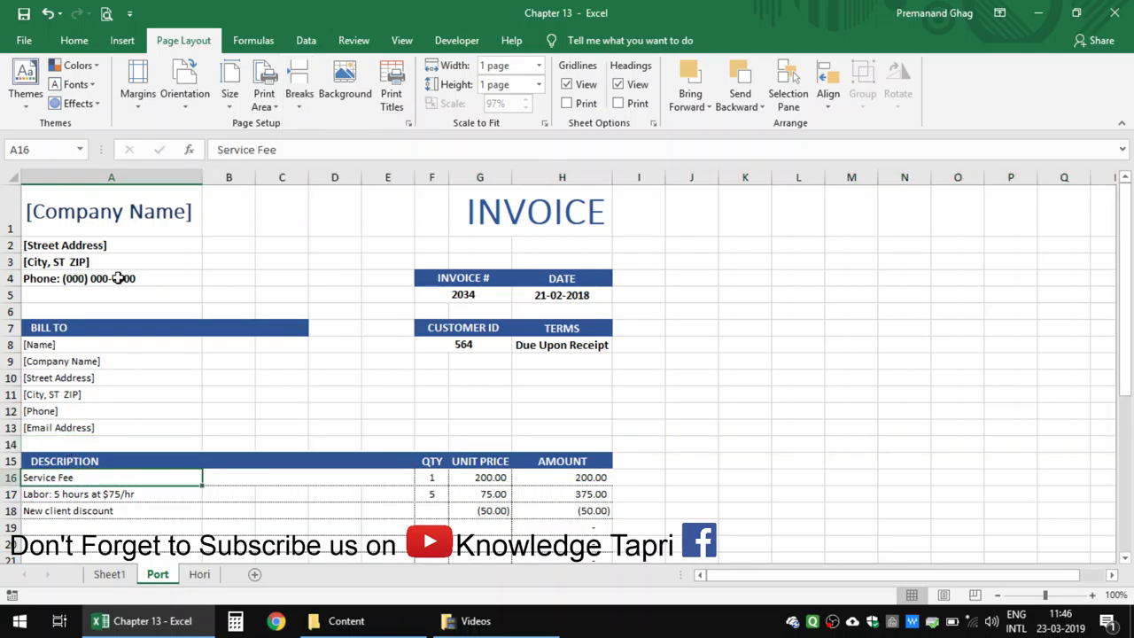
{"action": "left_click", "coordinate": [106, 13]}
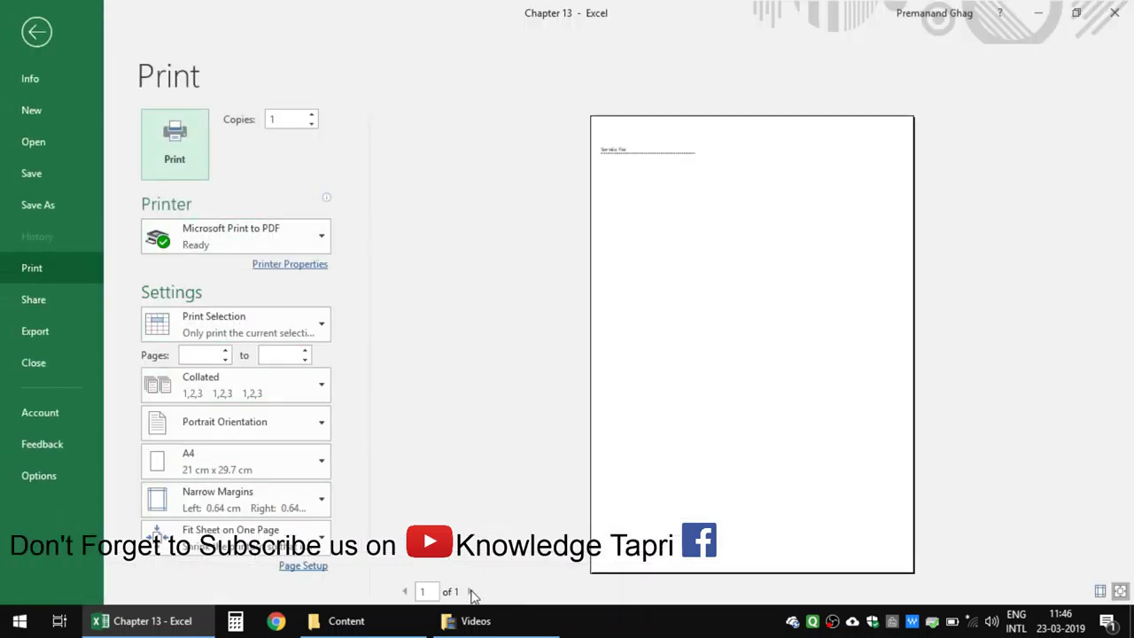
Step: Exit print preview, remove the row-14 page break, and reset all page breaks
{"action": "left_click", "coordinate": [42, 36]}
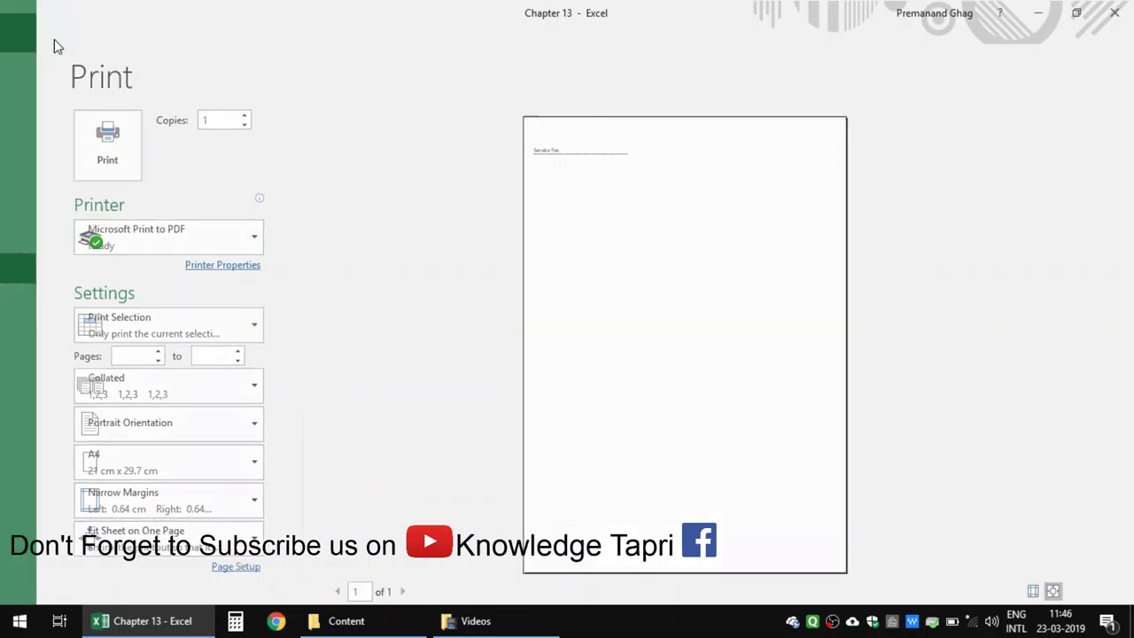
{"action": "left_click", "coordinate": [293, 347]}
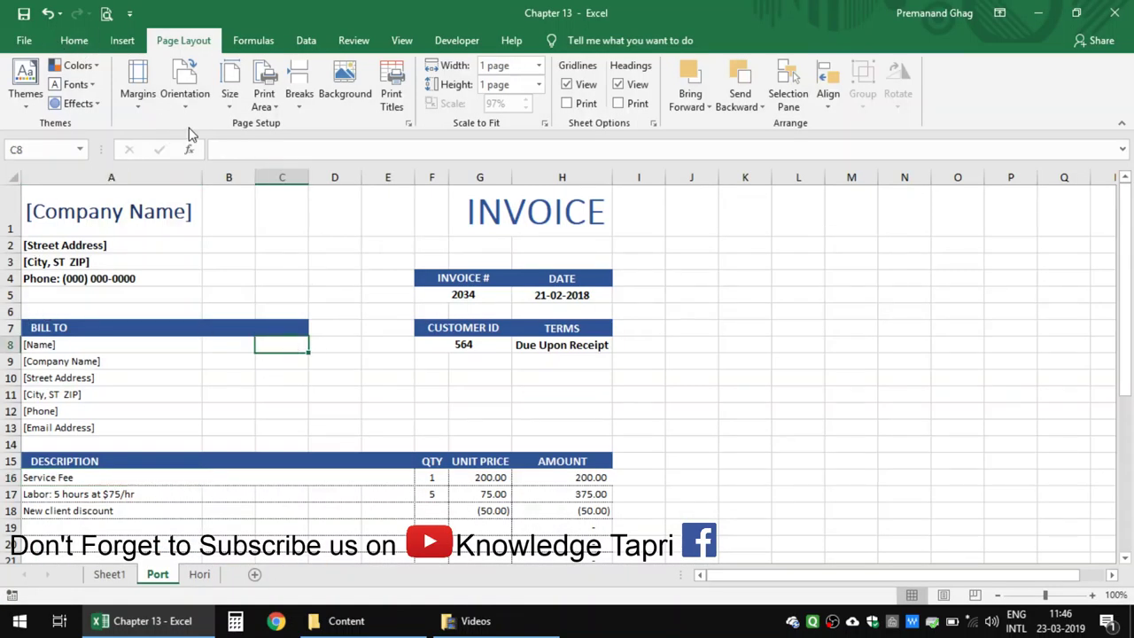
{"action": "left_click", "coordinate": [302, 102]}
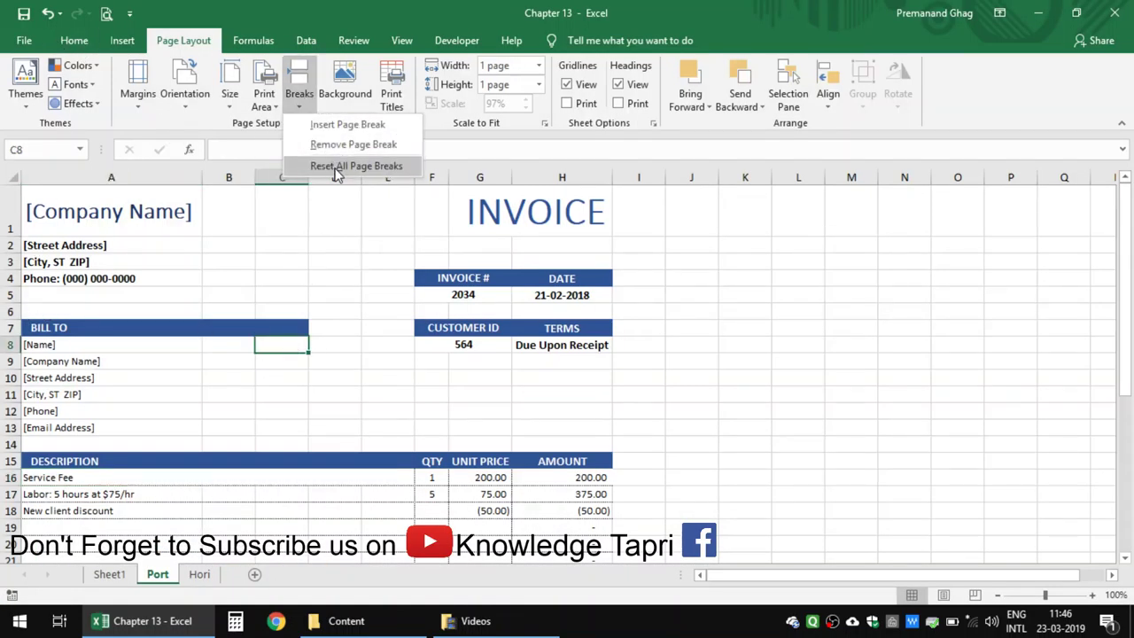
{"action": "left_click", "coordinate": [337, 149]}
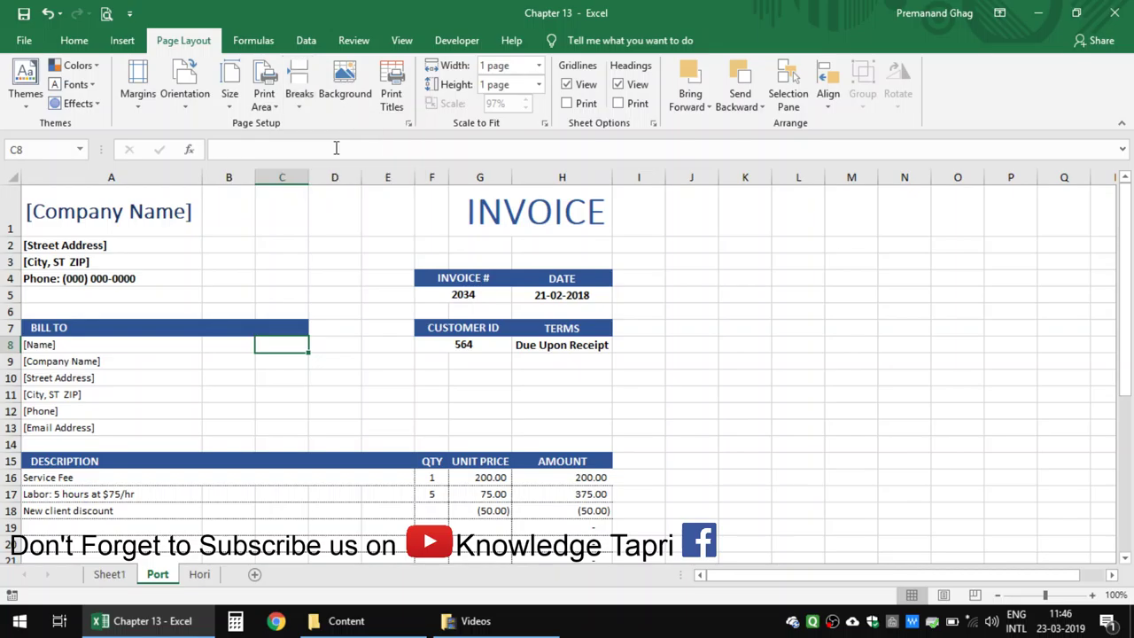
{"action": "left_click", "coordinate": [299, 93]}
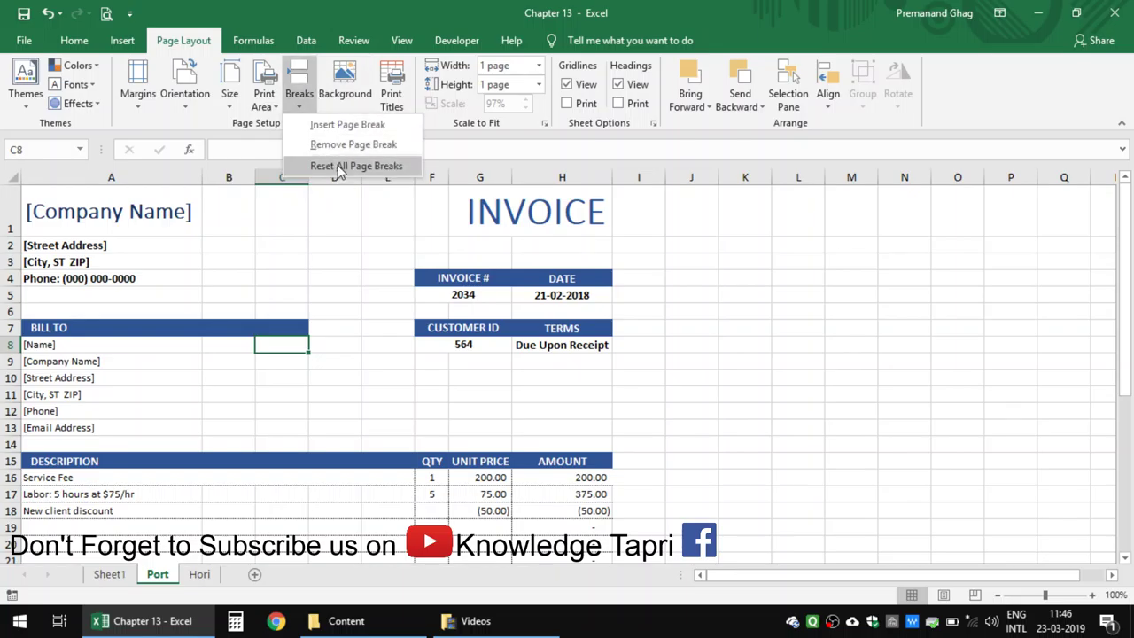
{"action": "left_click", "coordinate": [337, 166]}
{"action": "left_click", "coordinate": [129, 344]}
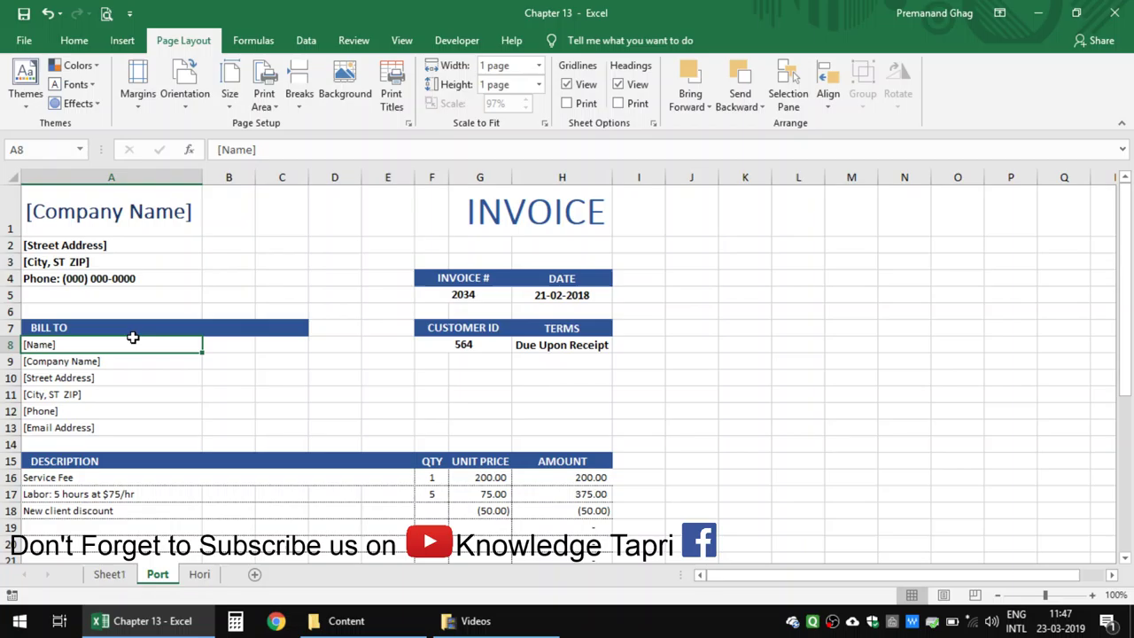
{"action": "left_click", "coordinate": [46, 208]}
Step: Select A1:H38 and set it as the print area
{"action": "key", "text": "shift+Right"}
{"action": "key", "text": "shift+Right"}
{"action": "key", "text": "shift+Right"}
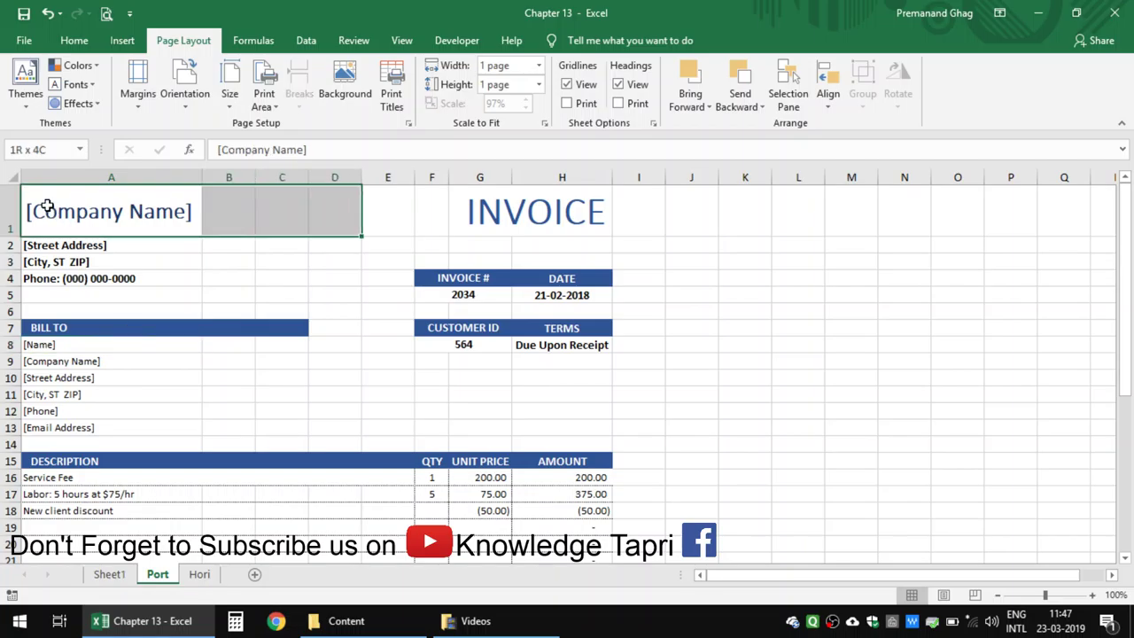
{"action": "key", "text": "shift+Right"}
{"action": "key", "text": "shift+Right"}
{"action": "key", "text": "shift+Right"}
{"action": "key", "text": "shift+Down"}
{"action": "key", "text": "shift+Down"}
{"action": "key", "text": "shift+Down"}
{"action": "key", "text": "shift+Down"}
{"action": "key", "text": "shift+Down"}
{"action": "key", "text": "shift+Down"}
{"action": "key", "text": "shift+Down"}
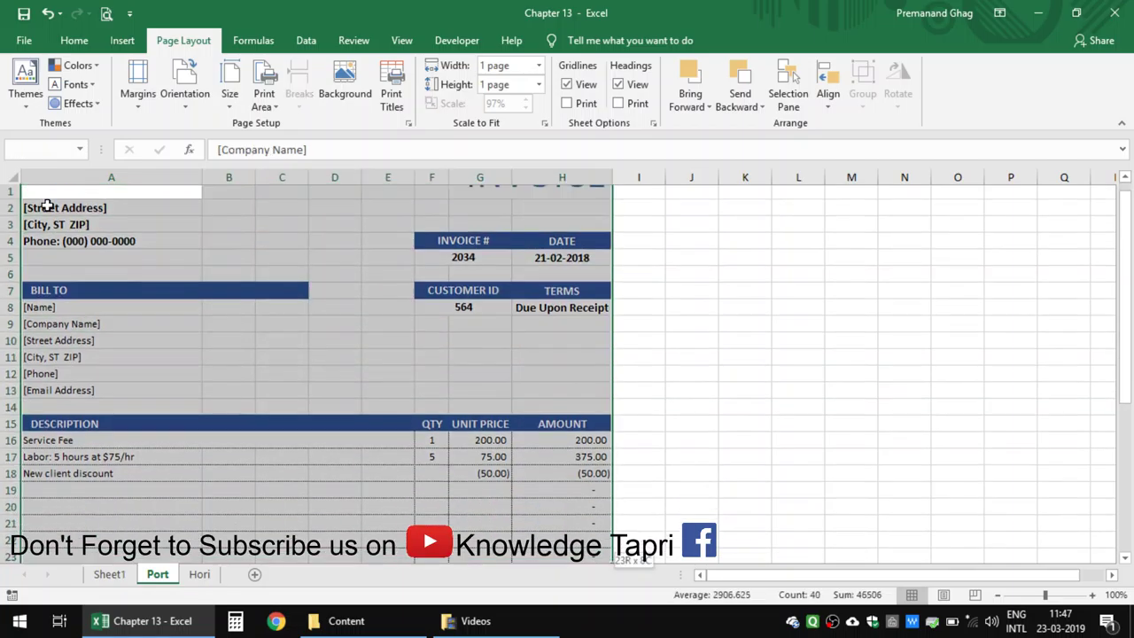
{"action": "key", "text": "shift+Down"}
{"action": "key", "text": "shift+Down"}
{"action": "key", "text": "shift+Down"}
{"action": "key", "text": "shift+Down"}
{"action": "key", "text": "shift+Down"}
{"action": "key", "text": "shift+Down"}
{"action": "key", "text": "shift+Up"}
{"action": "key", "text": "shift+Up"}
{"action": "key", "text": "shift+Up"}
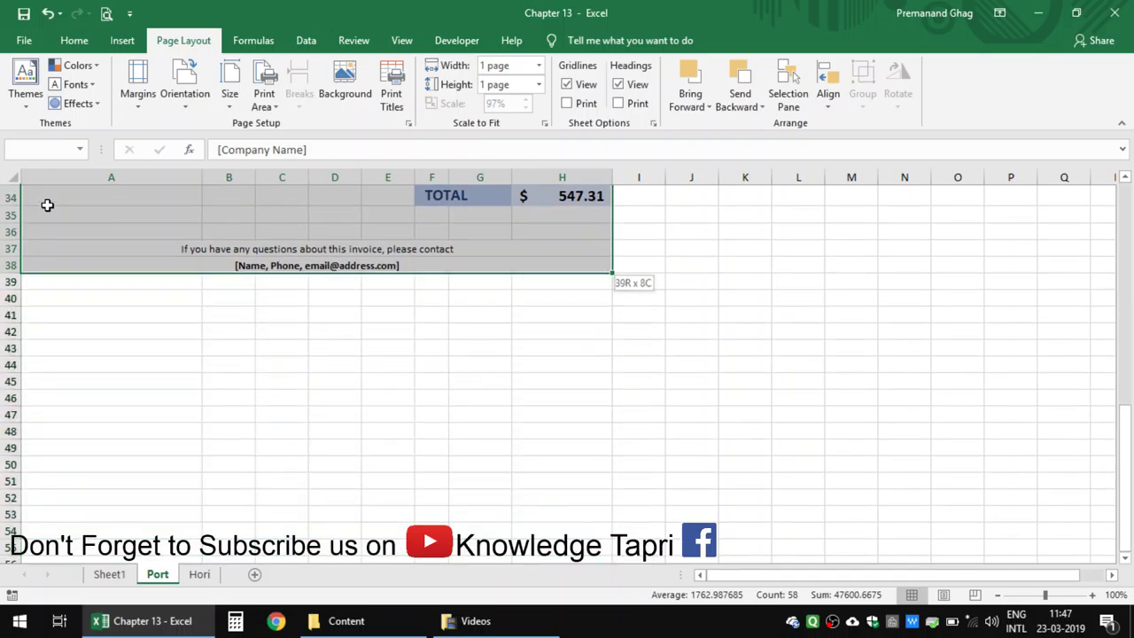
{"action": "left_click", "coordinate": [276, 97]}
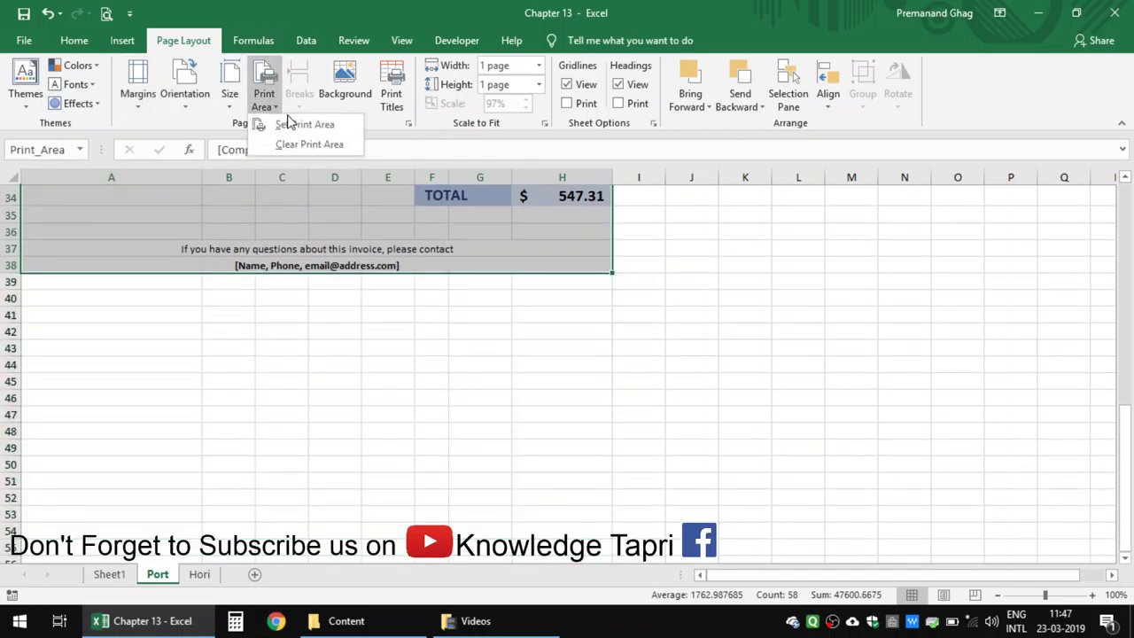
{"action": "left_click", "coordinate": [294, 122]}
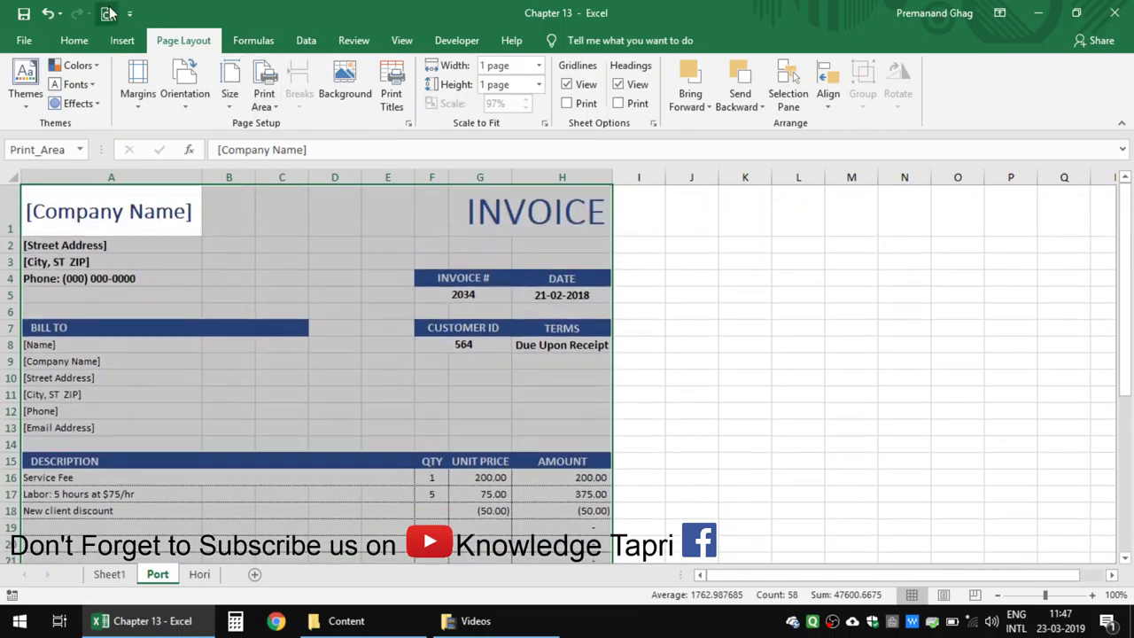
Step: Preview the one-page printout, then select the DESCRIPTION row 15
{"action": "left_click", "coordinate": [113, 11]}
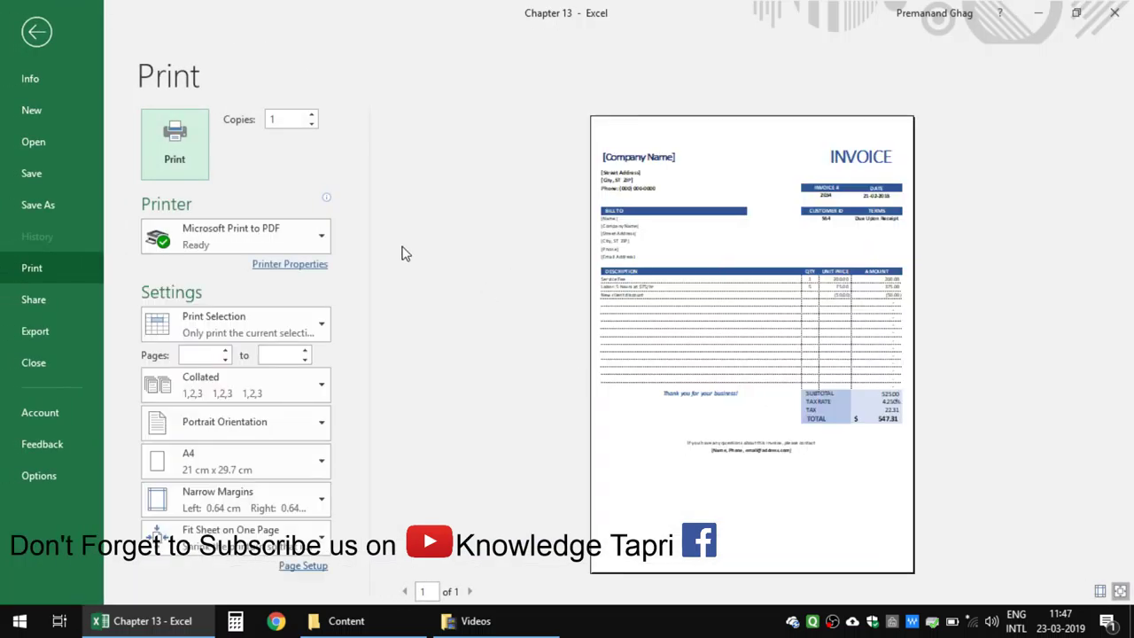
{"action": "key", "text": "Escape"}
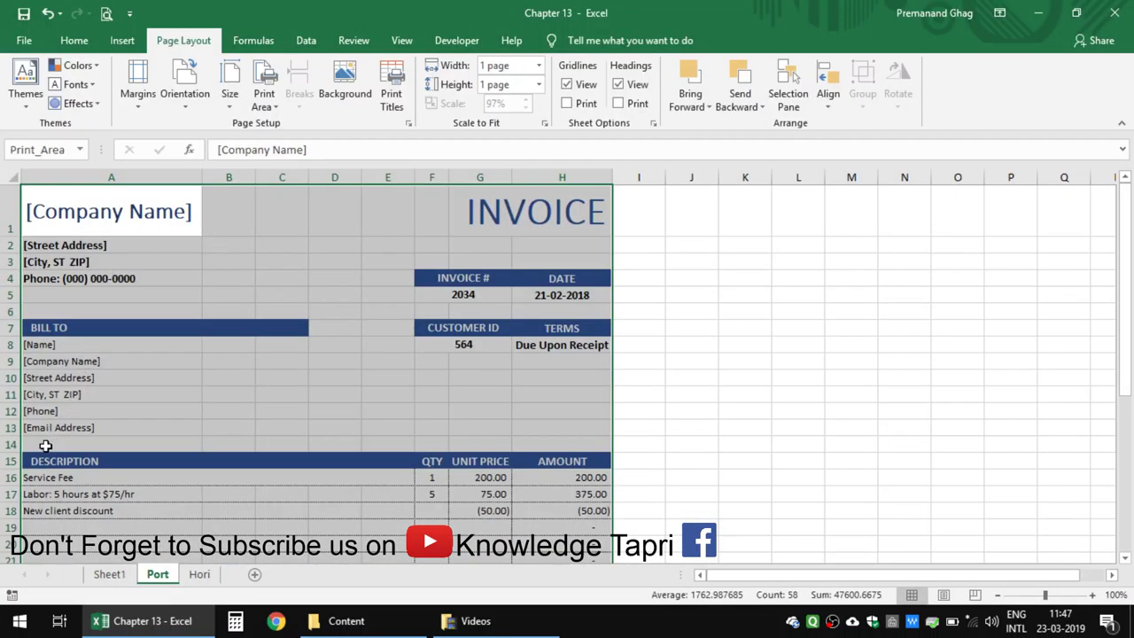
{"action": "left_click", "coordinate": [12, 461]}
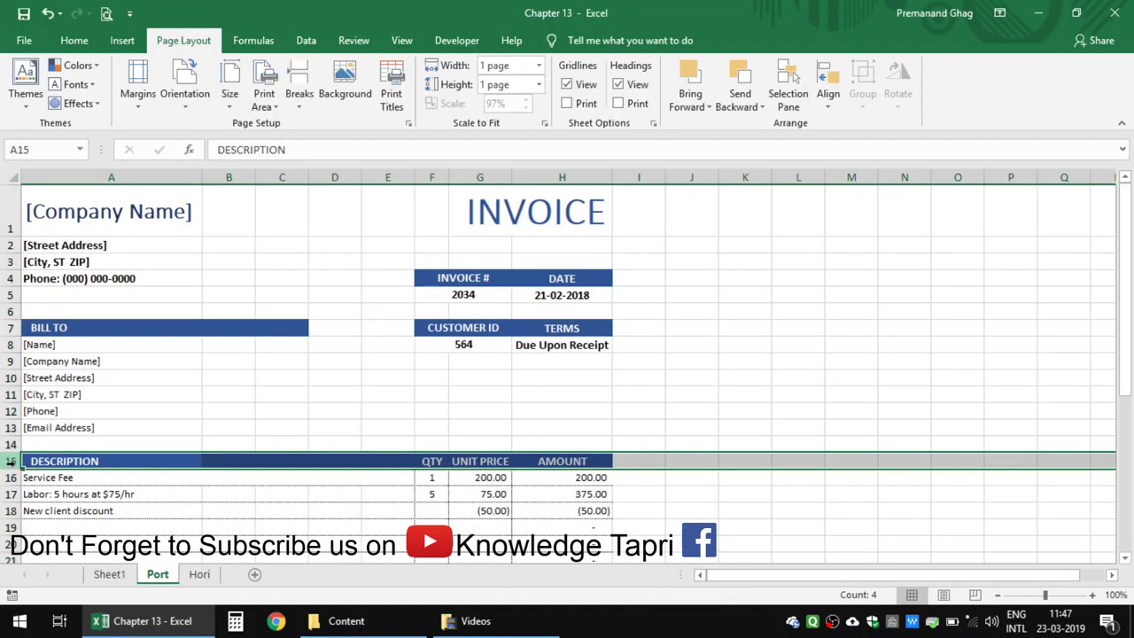
{"action": "left_click", "coordinate": [297, 93]}
{"action": "left_click", "coordinate": [316, 125]}
{"action": "left_click", "coordinate": [40, 461]}
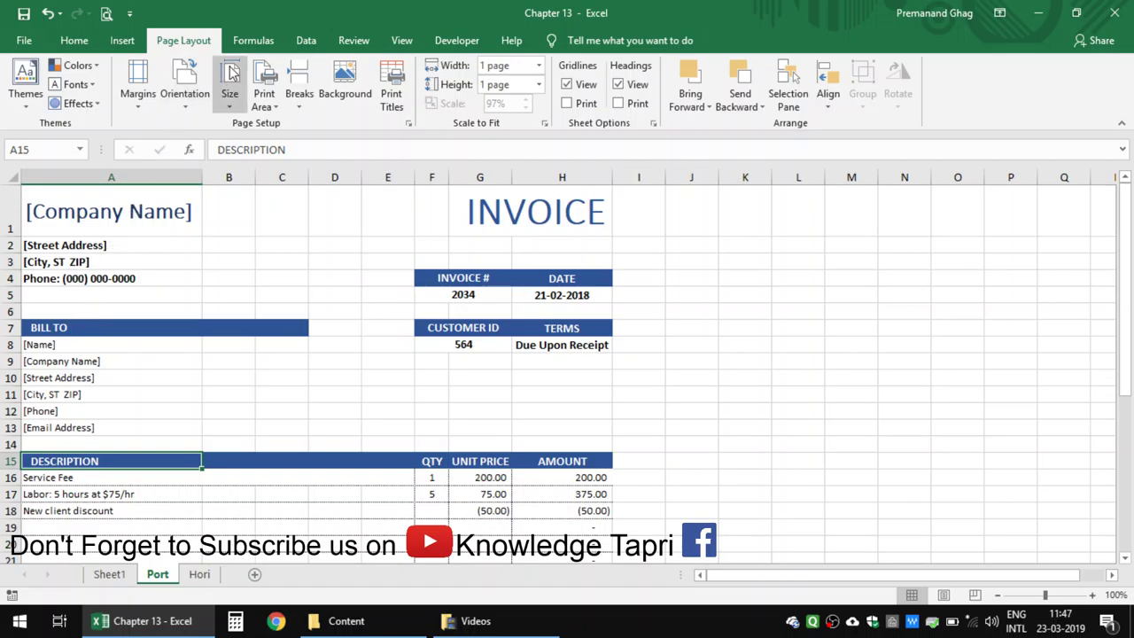
{"action": "left_click", "coordinate": [107, 13]}
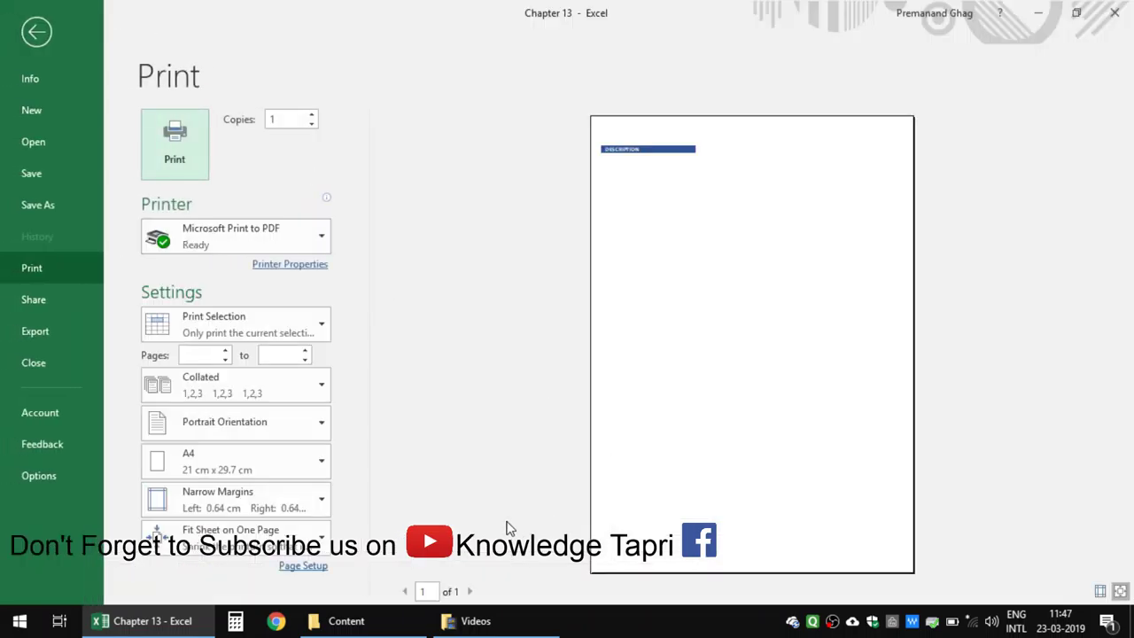
{"action": "left_click", "coordinate": [475, 593]}
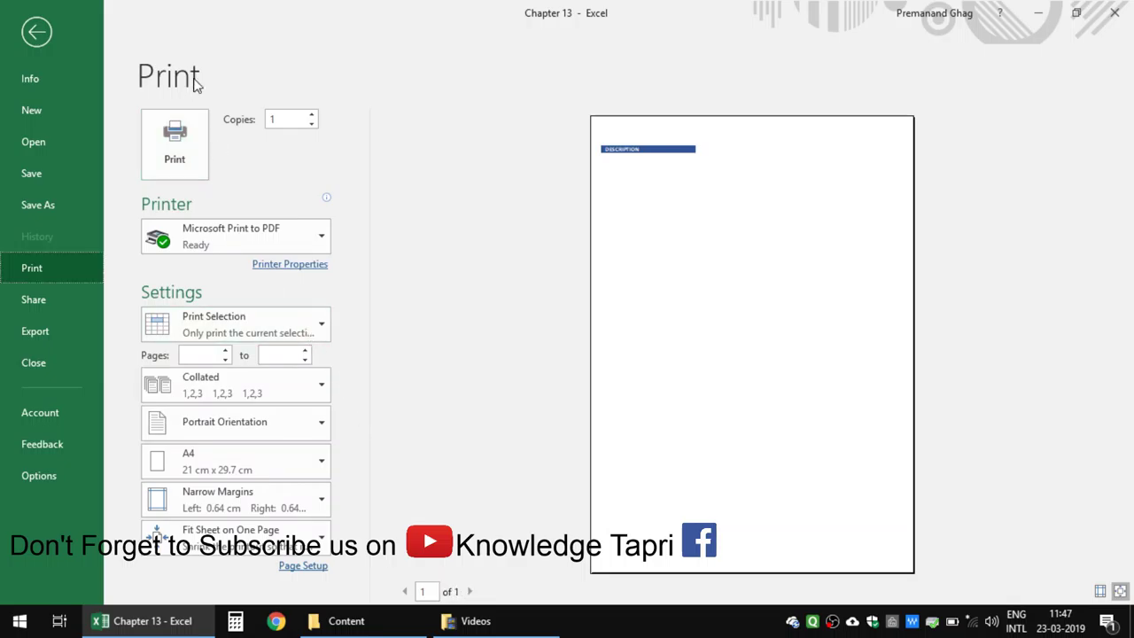
{"action": "left_click", "coordinate": [55, 31]}
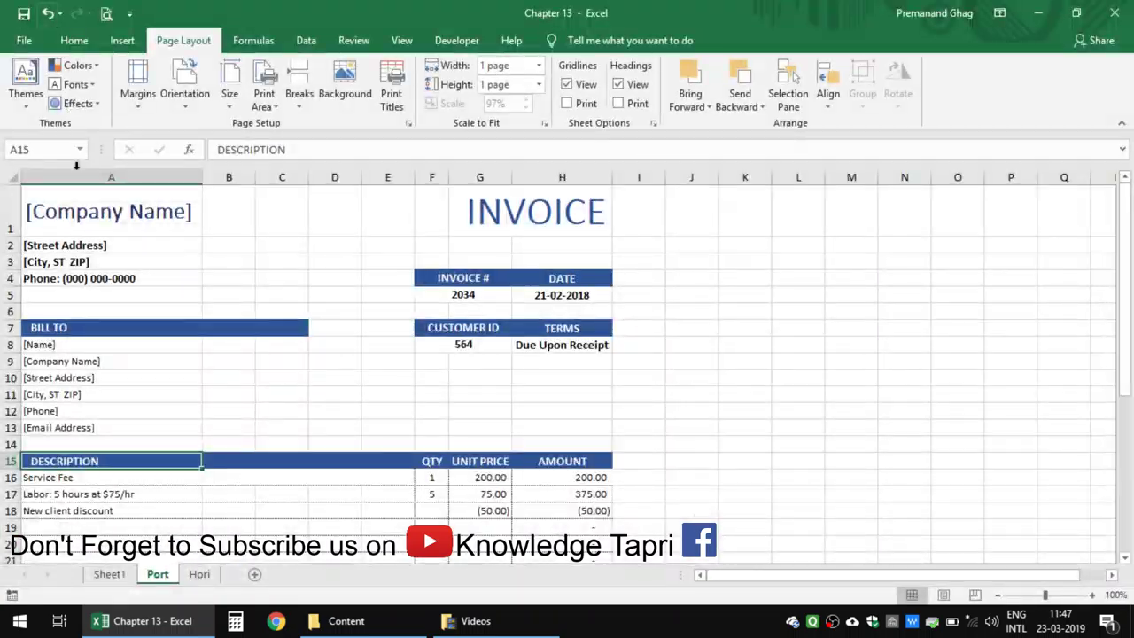
Step: Set A1:H38 as the print area with Alt+P, R, S and preview it
{"action": "left_click", "coordinate": [72, 210]}
{"action": "key", "text": "shift+Right"}
{"action": "key", "text": "shift+Right"}
{"action": "key", "text": "shift+Right"}
{"action": "key", "text": "shift+Right"}
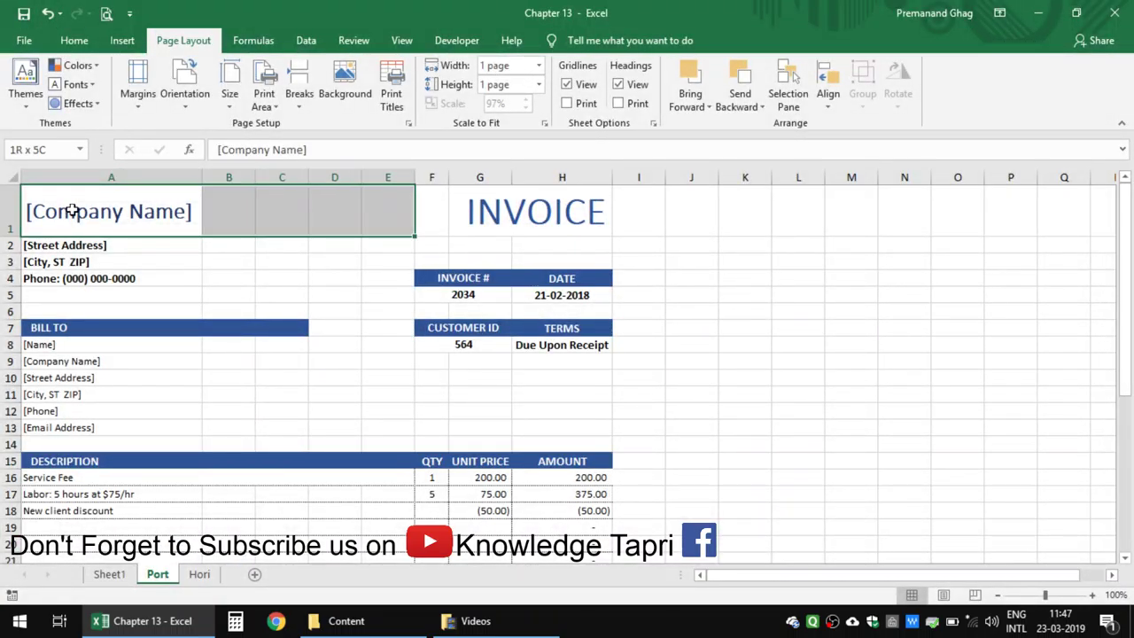
{"action": "key", "text": "shift+Right"}
{"action": "key", "text": "shift+Right"}
{"action": "key", "text": "shift+Right"}
{"action": "key", "text": "shift+Down"}
{"action": "key", "text": "shift+Down"}
{"action": "key", "text": "shift+Down"}
{"action": "key", "text": "shift+Down"}
{"action": "key", "text": "shift+Down"}
{"action": "key", "text": "shift+Down"}
{"action": "key", "text": "shift+Down"}
{"action": "key", "text": "shift+Down"}
{"action": "key", "text": "shift+Down"}
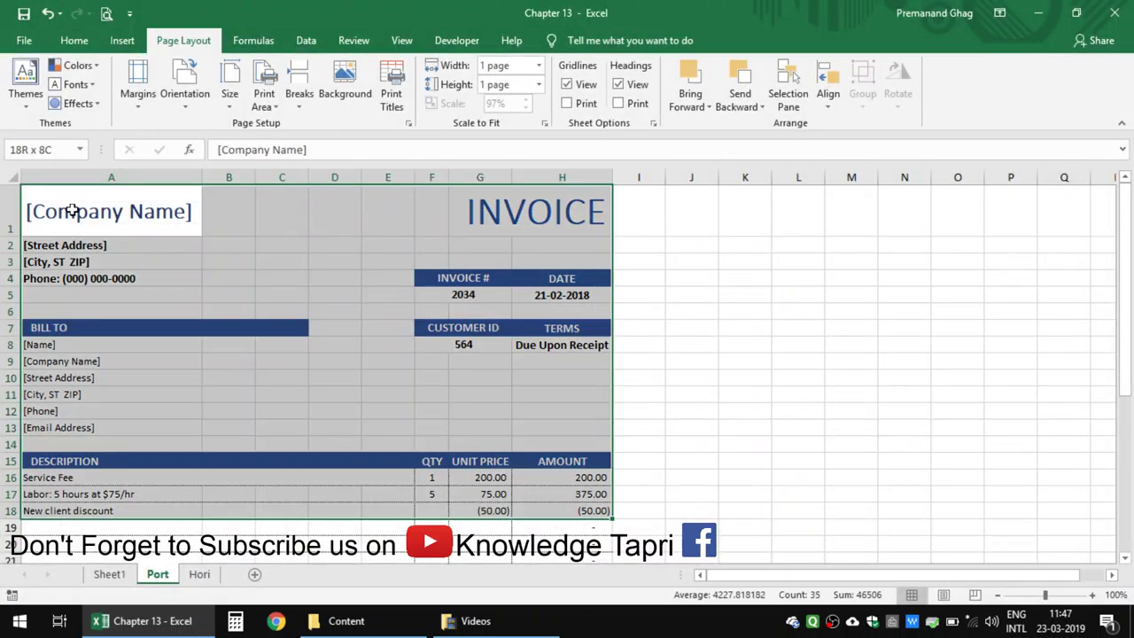
{"action": "key", "text": "shift+Down"}
{"action": "key", "text": "shift+Down"}
{"action": "key", "text": "shift+Down"}
{"action": "key", "text": "shift+Down"}
{"action": "key", "text": "shift+Down"}
{"action": "key", "text": "shift+Down"}
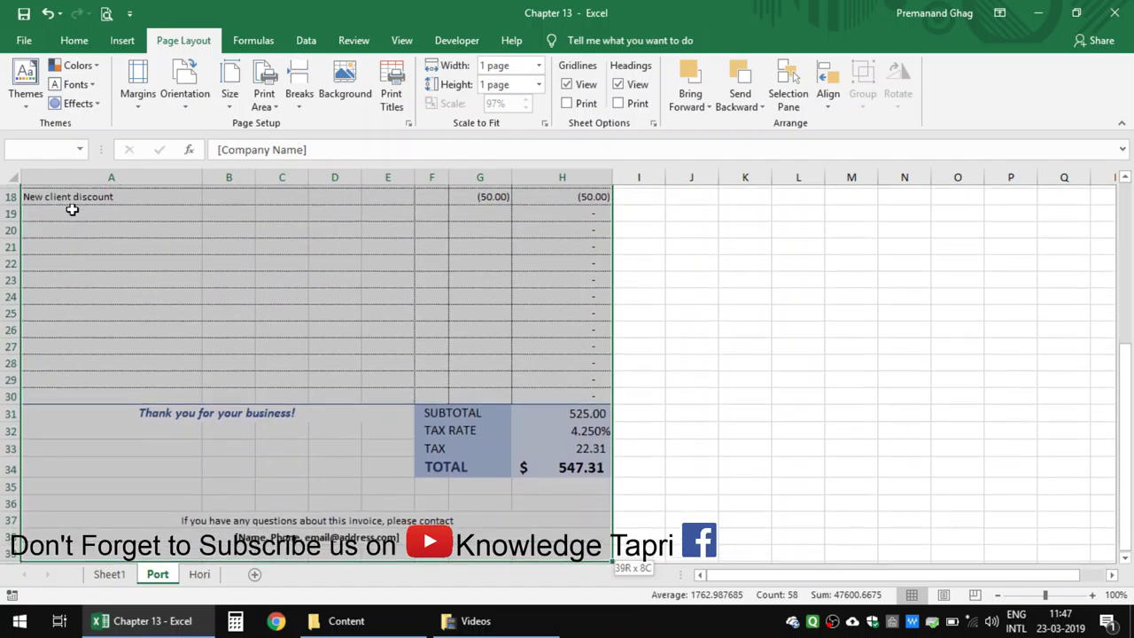
{"action": "key", "text": "alt+p"}
{"action": "key", "text": "r"}
{"action": "key", "text": "s"}
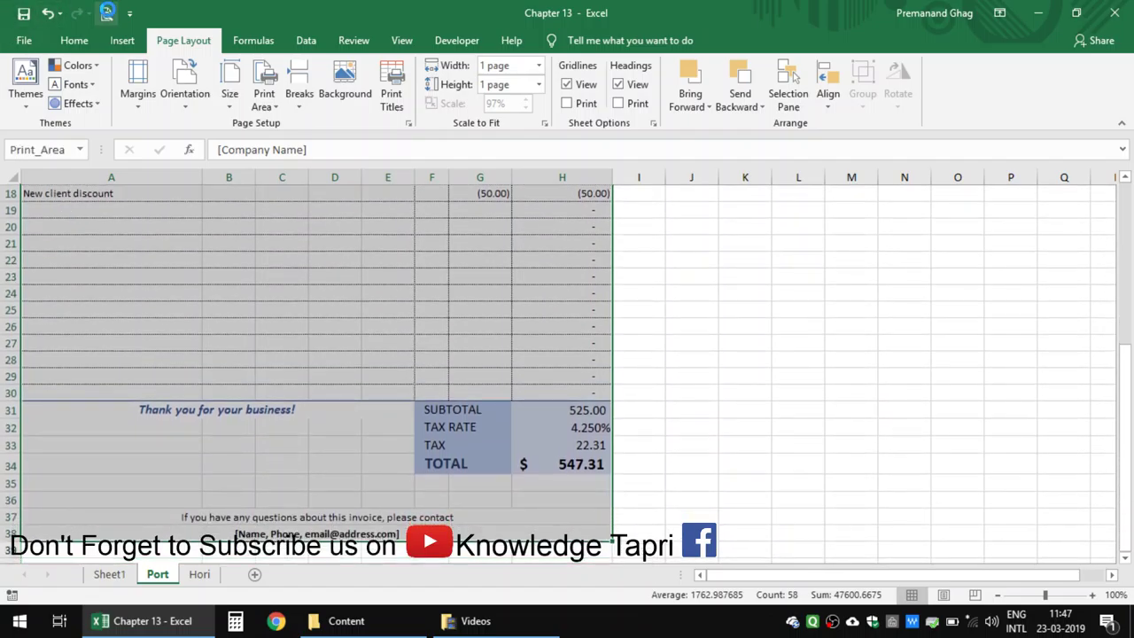
{"action": "left_click", "coordinate": [106, 13]}
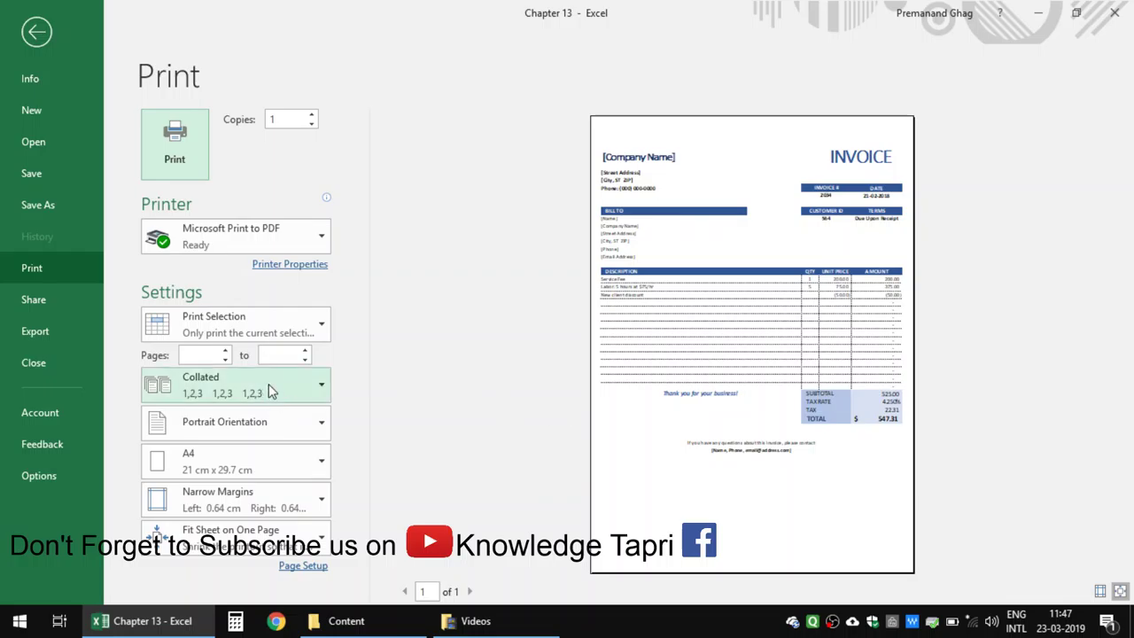
{"action": "key", "text": "Escape"}
Step: Select the whole DESCRIPTION header row 15
{"action": "left_click", "coordinate": [72, 324]}
{"action": "key", "text": "ctrl+Up"}
{"action": "key", "text": "Up"}
{"action": "key", "text": "Up"}
{"action": "key", "text": "Up"}
{"action": "key", "text": "Up"}
{"action": "key", "text": "Up"}
{"action": "key", "text": "Up"}
{"action": "key", "text": "Up"}
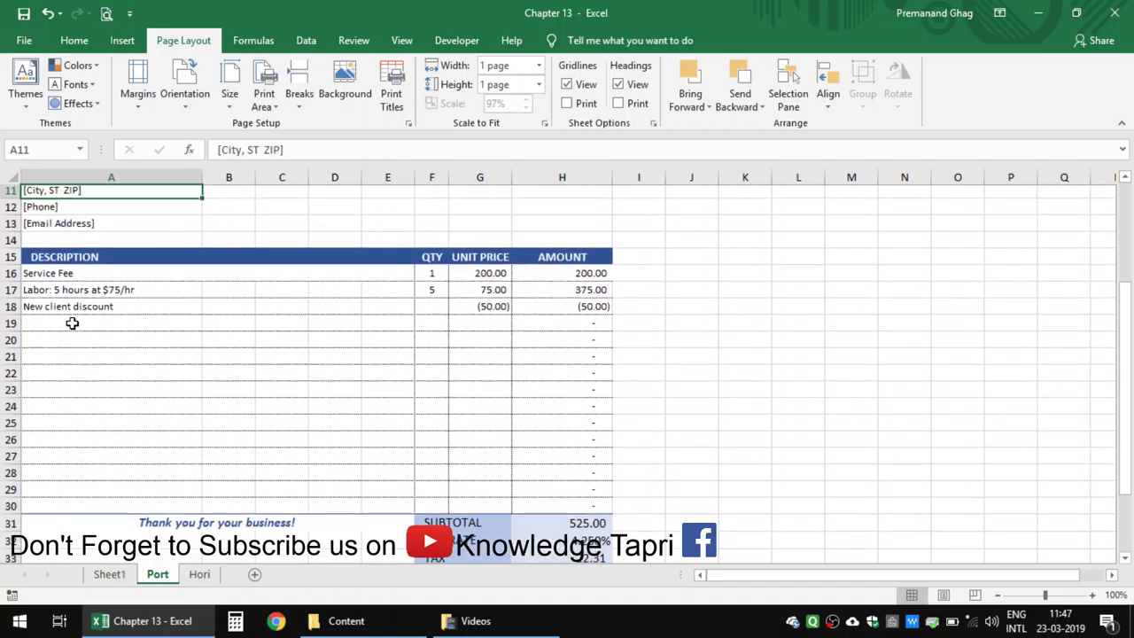
{"action": "key", "text": "Up"}
{"action": "key", "text": "Up"}
{"action": "key", "text": "ctrl+Home"}
{"action": "key", "text": "Down"}
{"action": "key", "text": "Down"}
{"action": "key", "text": "Down"}
{"action": "key", "text": "Down"}
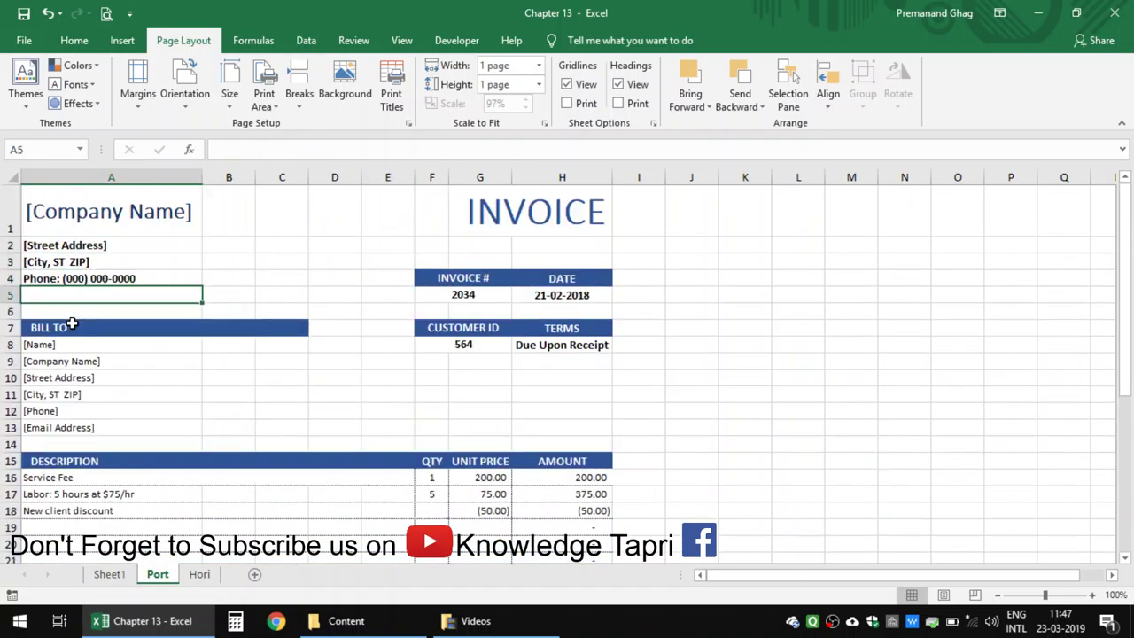
{"action": "key", "text": "Down"}
{"action": "key", "text": "Down"}
{"action": "key", "text": "Down"}
{"action": "key", "text": "Down"}
{"action": "key", "text": "Down"}
{"action": "key", "text": "Up"}
{"action": "key", "text": "shift+space"}
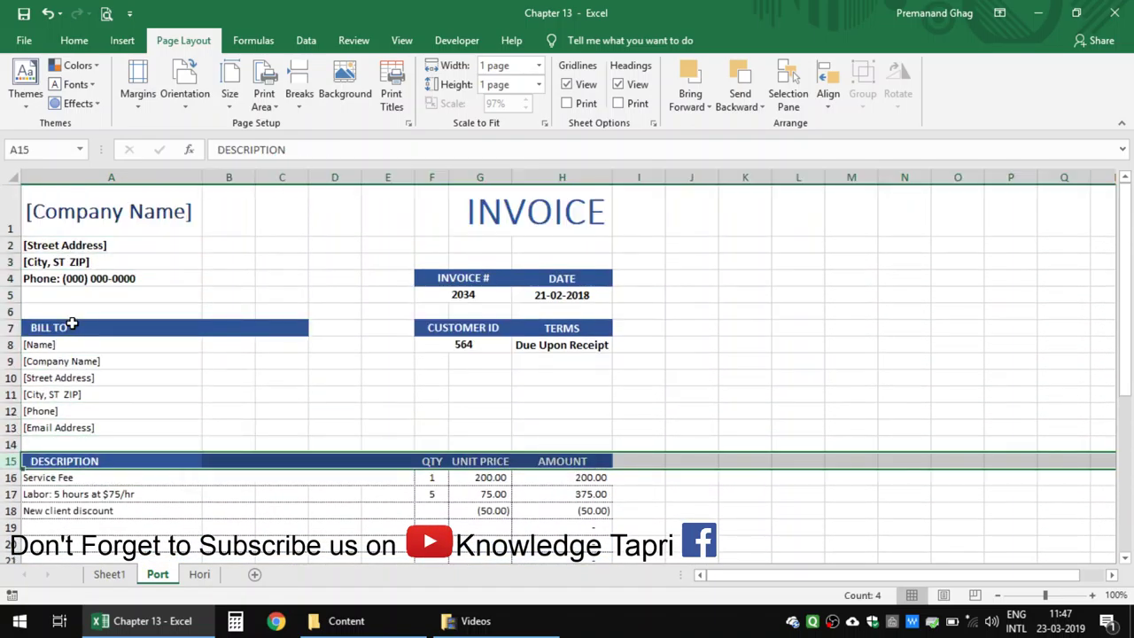
Step: Insert a page break above row 15 and set printing to Print Active Sheets
{"action": "left_click", "coordinate": [301, 104]}
{"action": "left_click", "coordinate": [327, 127]}
{"action": "left_click", "coordinate": [107, 13]}
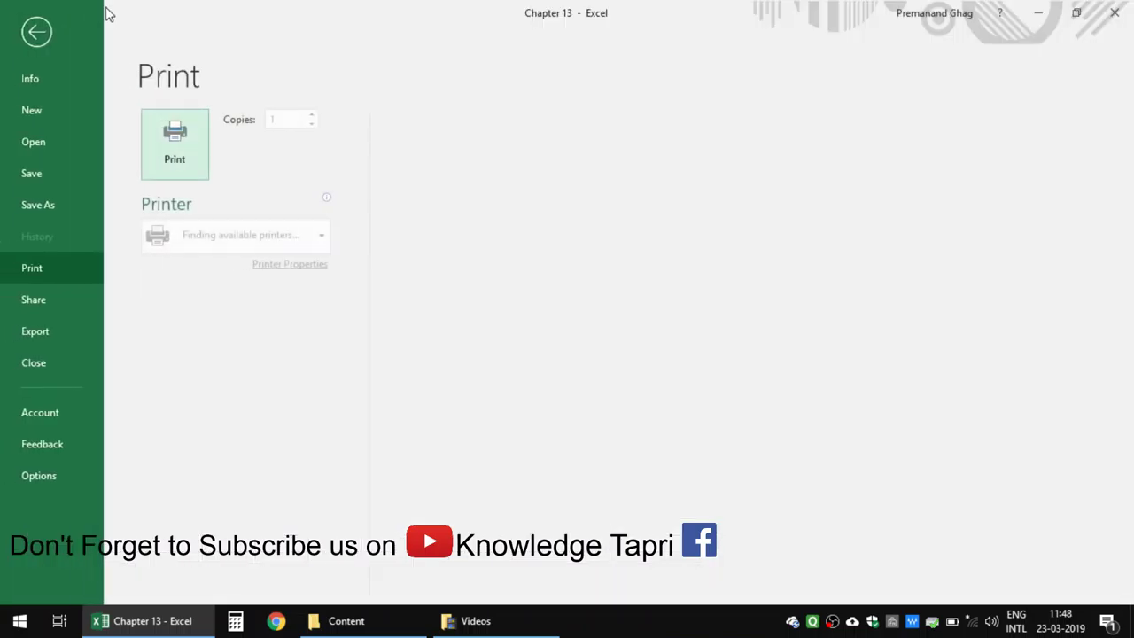
{"action": "left_click", "coordinate": [168, 120]}
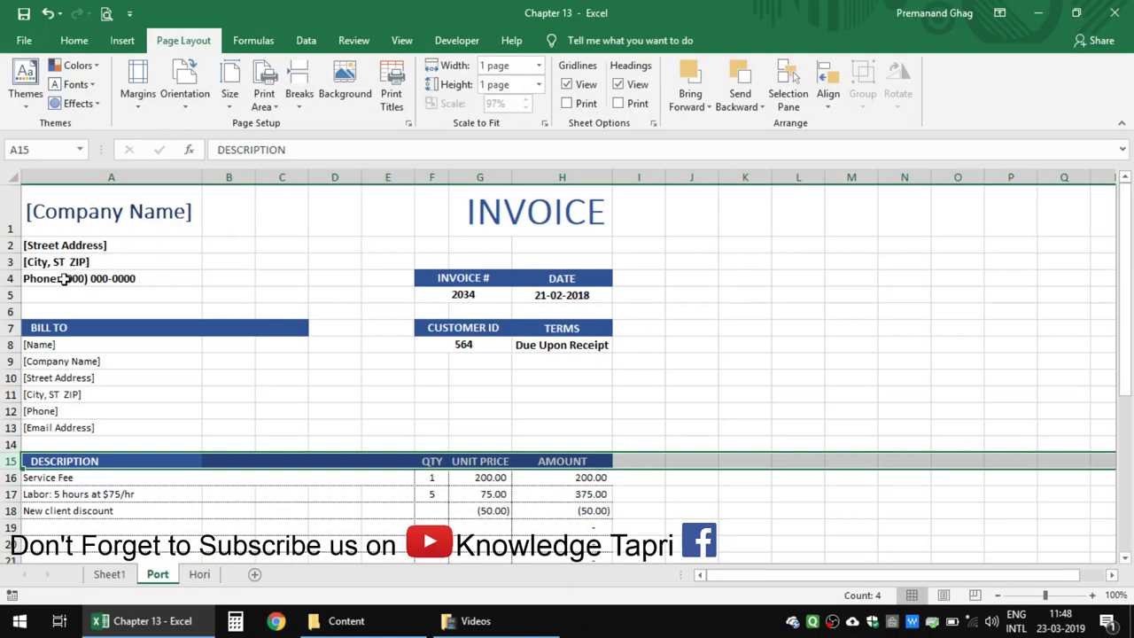
{"action": "left_click", "coordinate": [106, 13]}
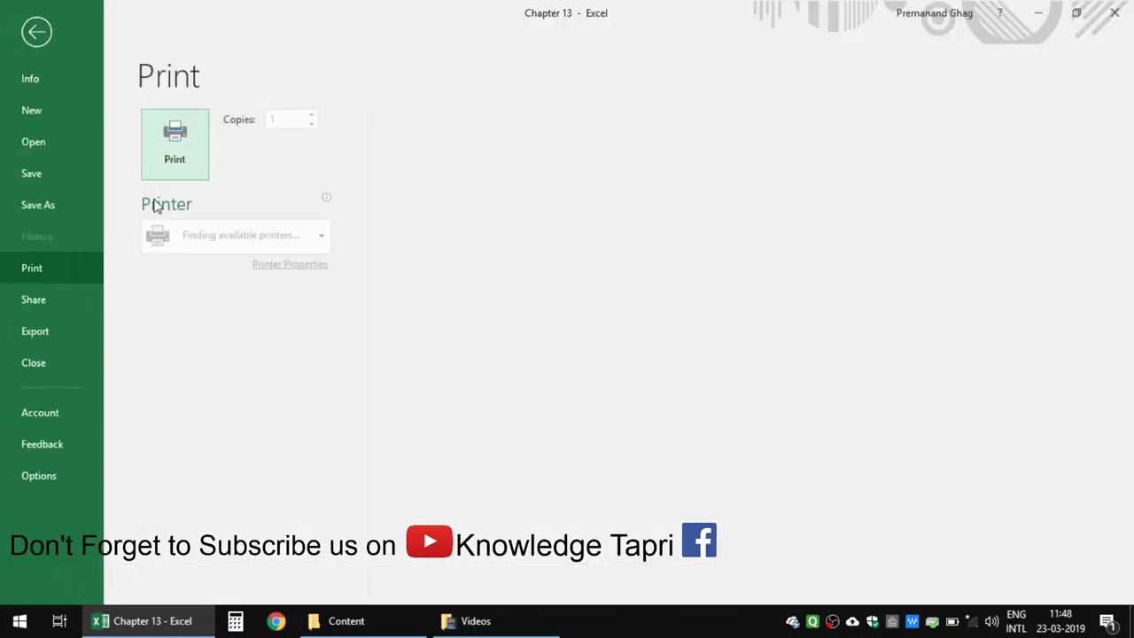
{"action": "left_click", "coordinate": [238, 334]}
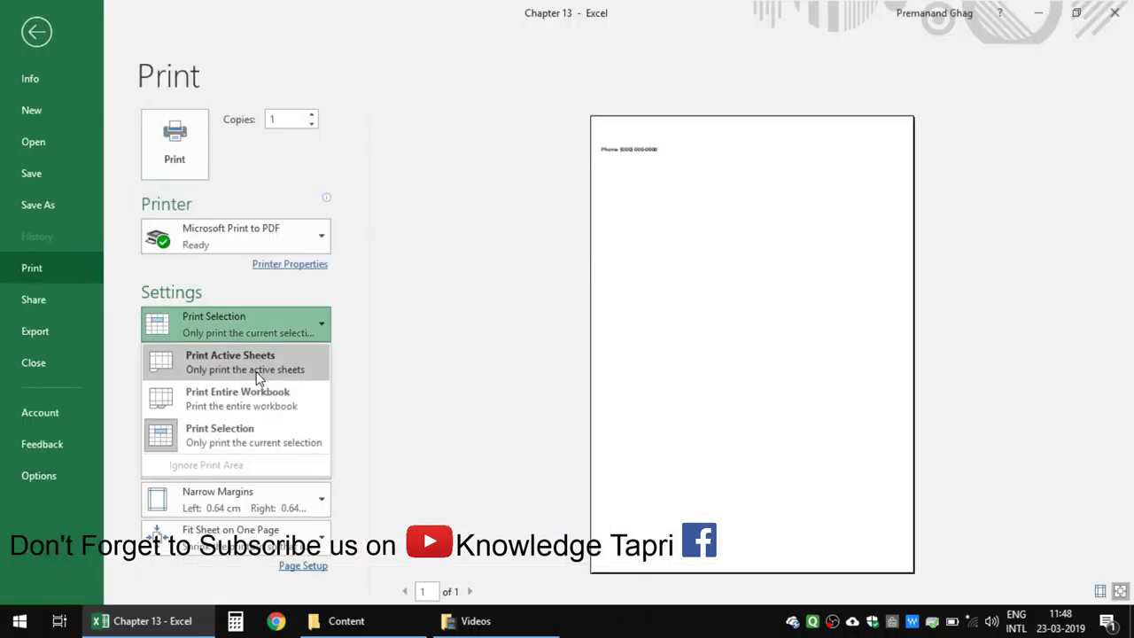
{"action": "left_click", "coordinate": [256, 378]}
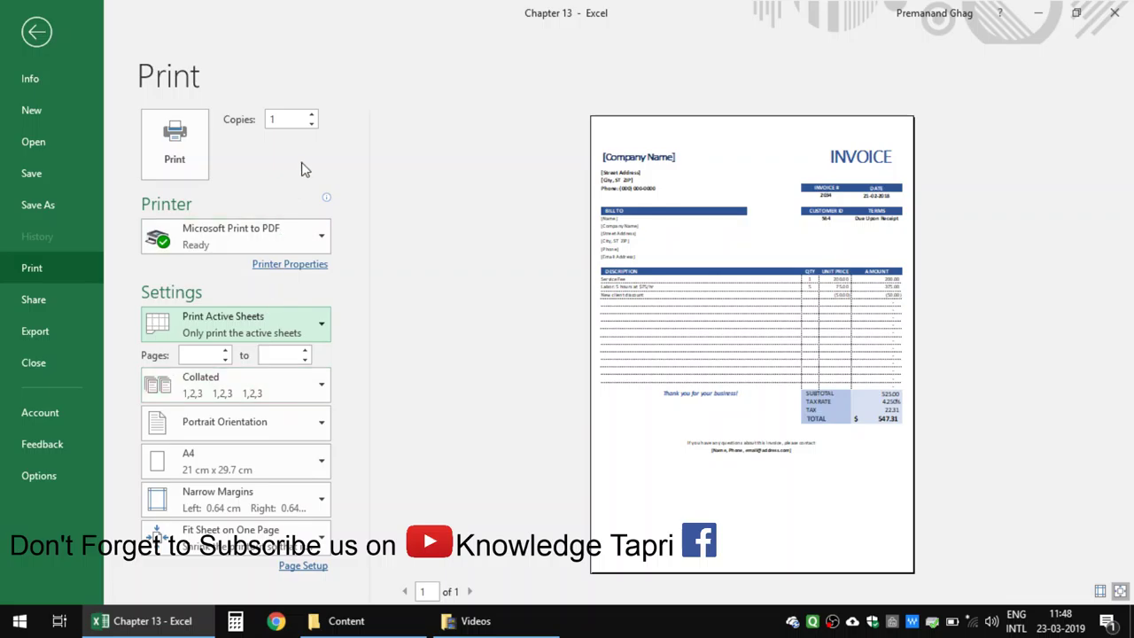
{"action": "key", "text": "Escape"}
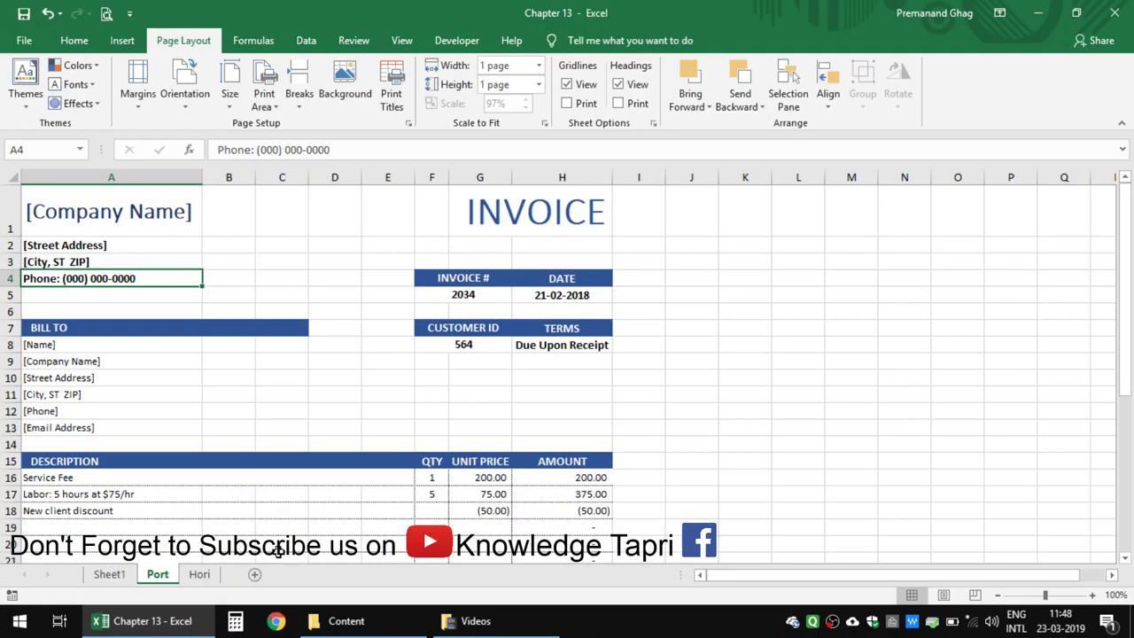
Step: Reinsert the row-15 page break and set print scaling to No Scaling
{"action": "left_click", "coordinate": [12, 461]}
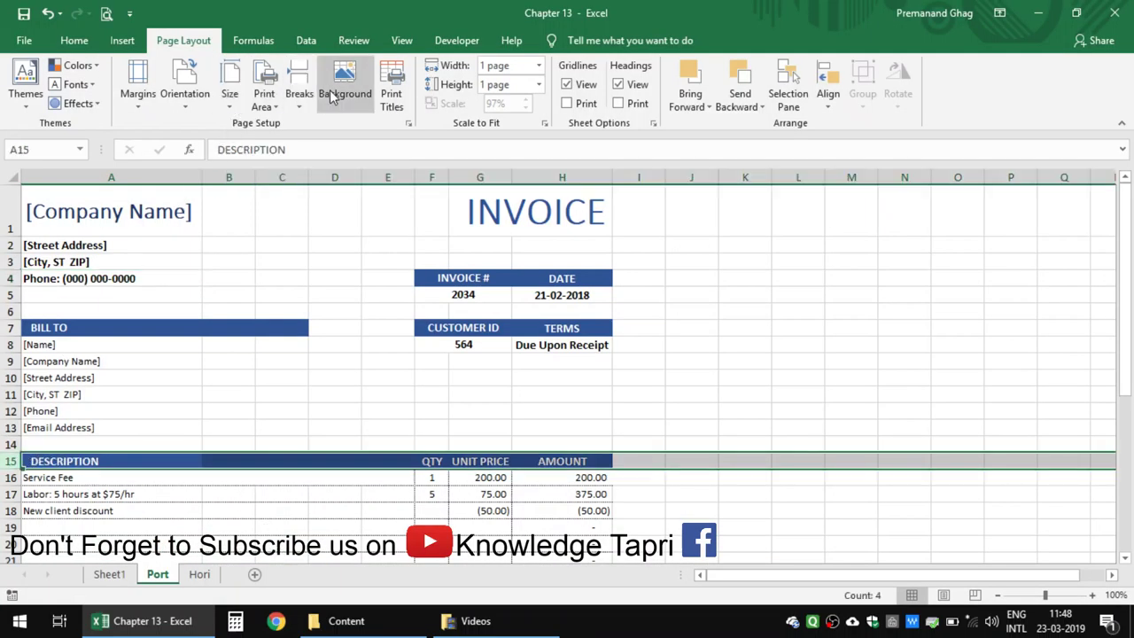
{"action": "left_click", "coordinate": [299, 102]}
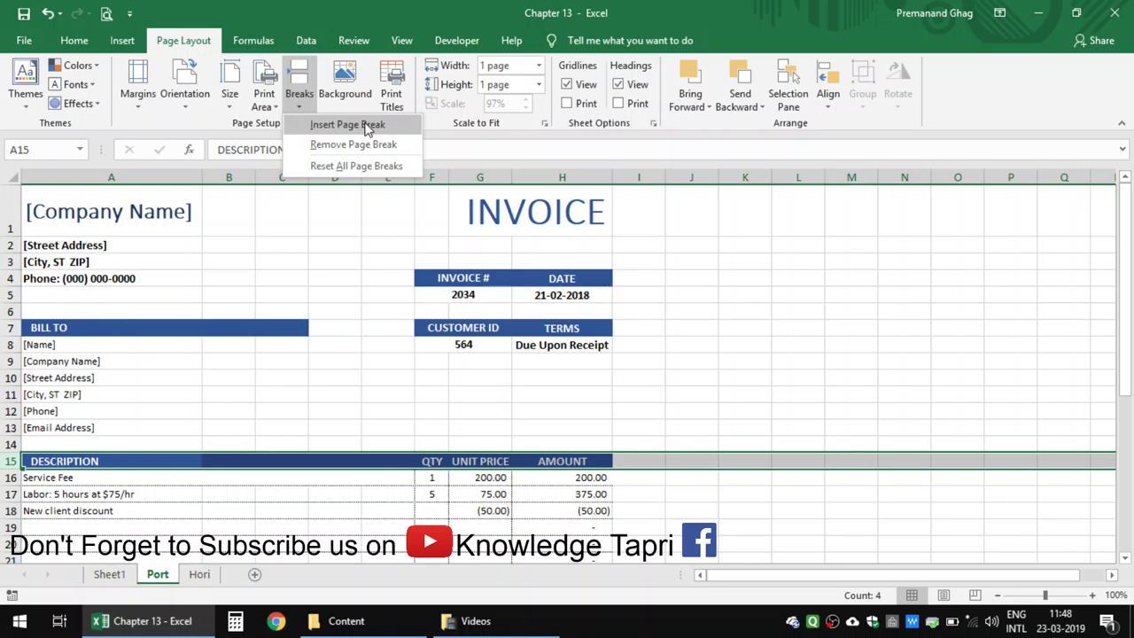
{"action": "left_click", "coordinate": [368, 127]}
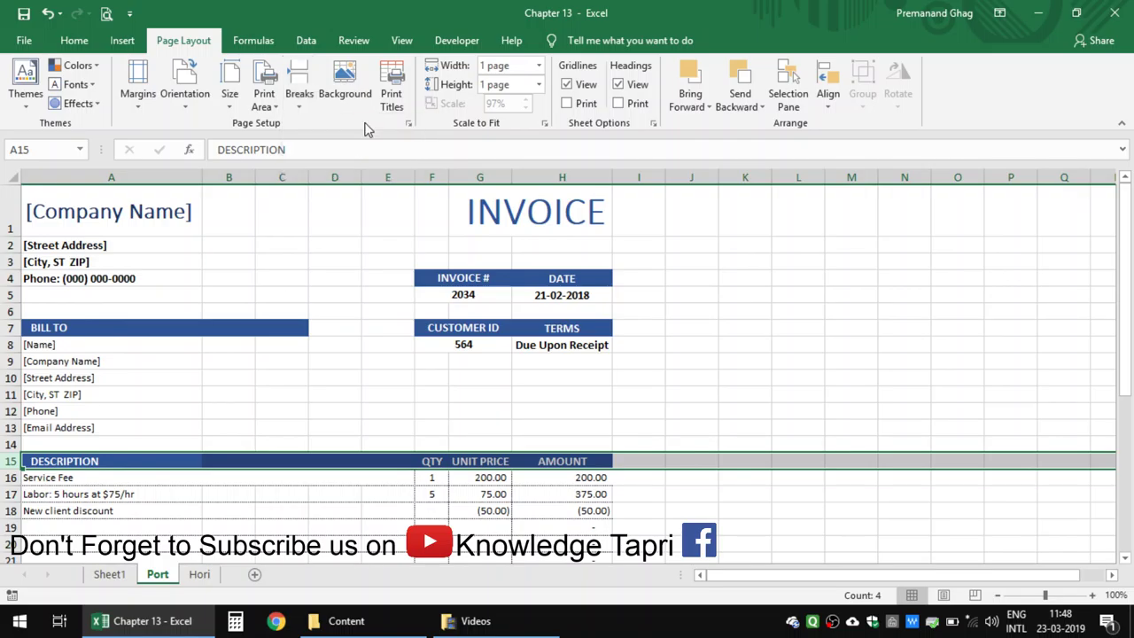
{"action": "left_click", "coordinate": [110, 14]}
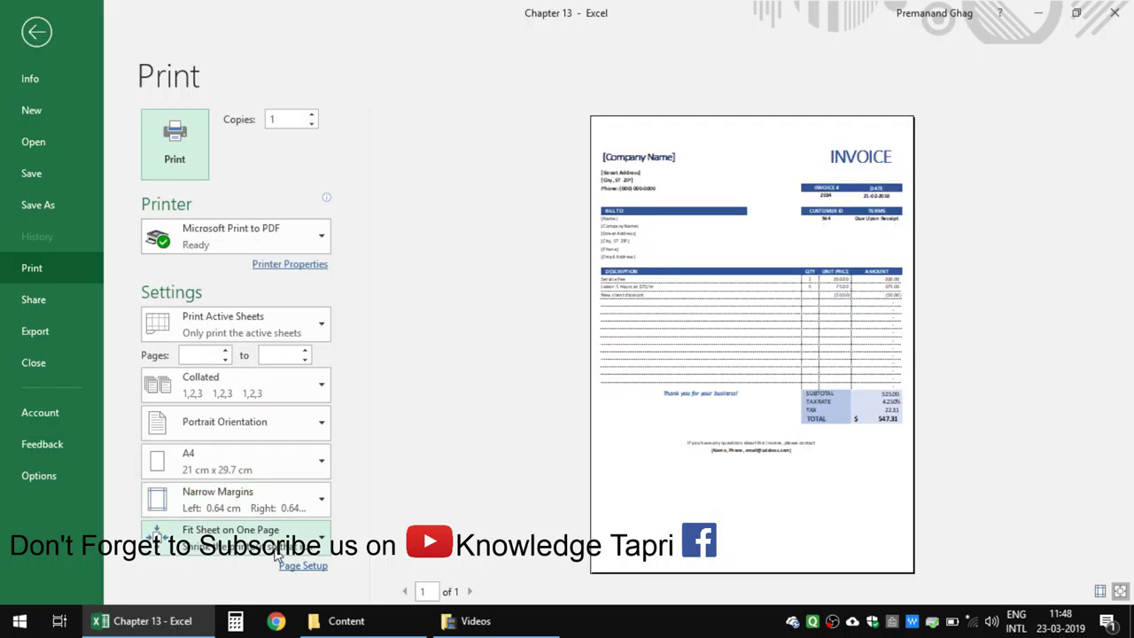
{"action": "left_click", "coordinate": [271, 540]}
{"action": "left_click", "coordinate": [247, 348]}
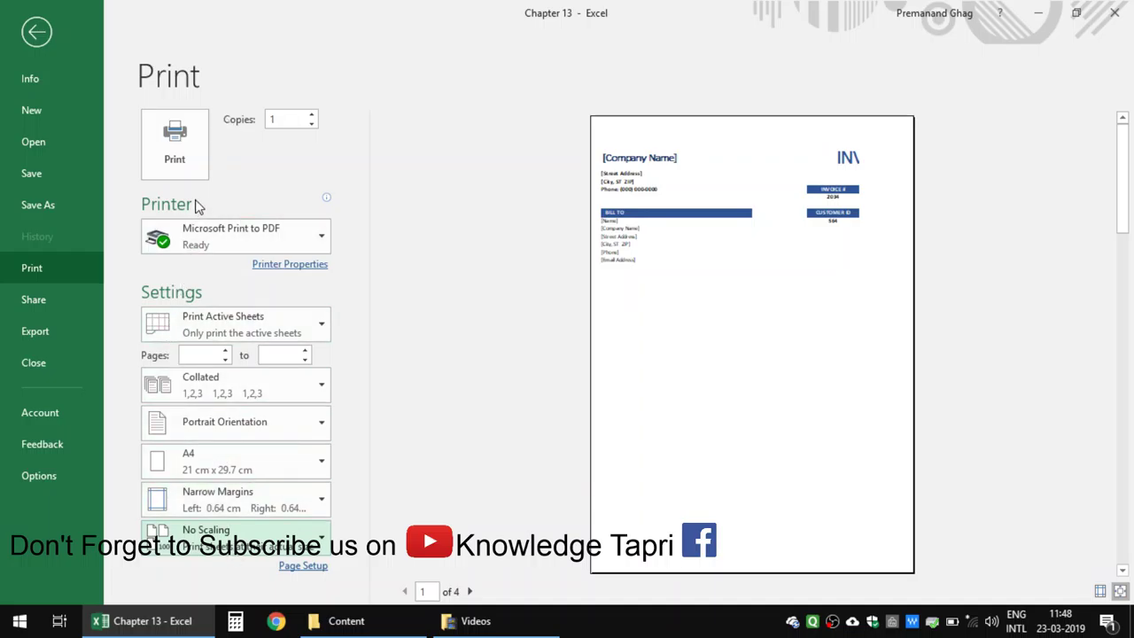
{"action": "key", "text": "Escape"}
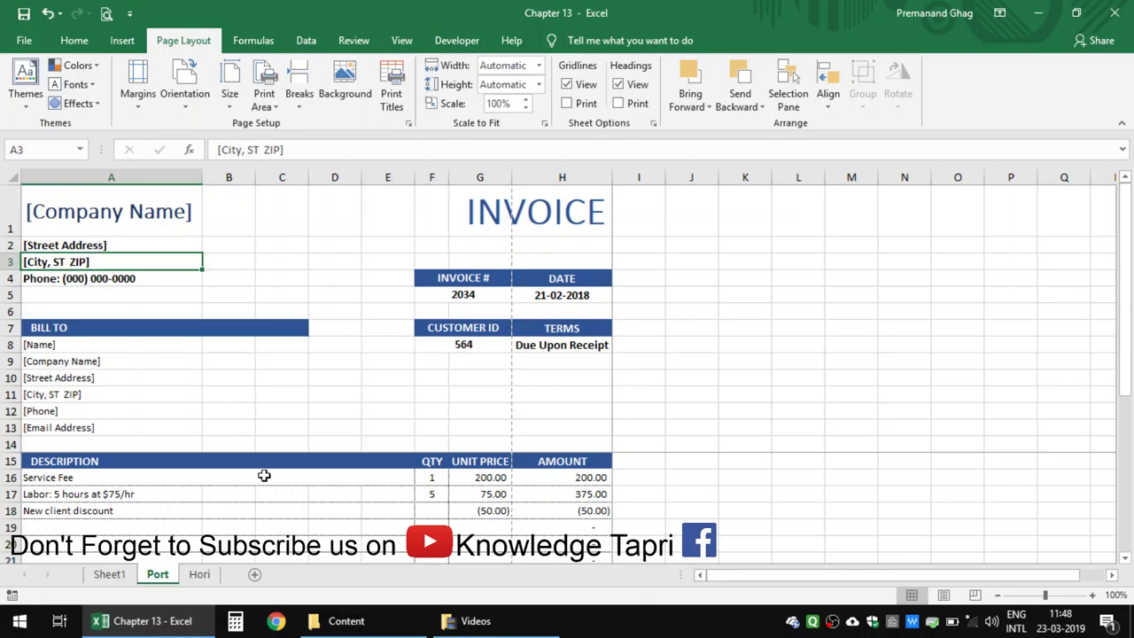
{"action": "left_click", "coordinate": [265, 476]}
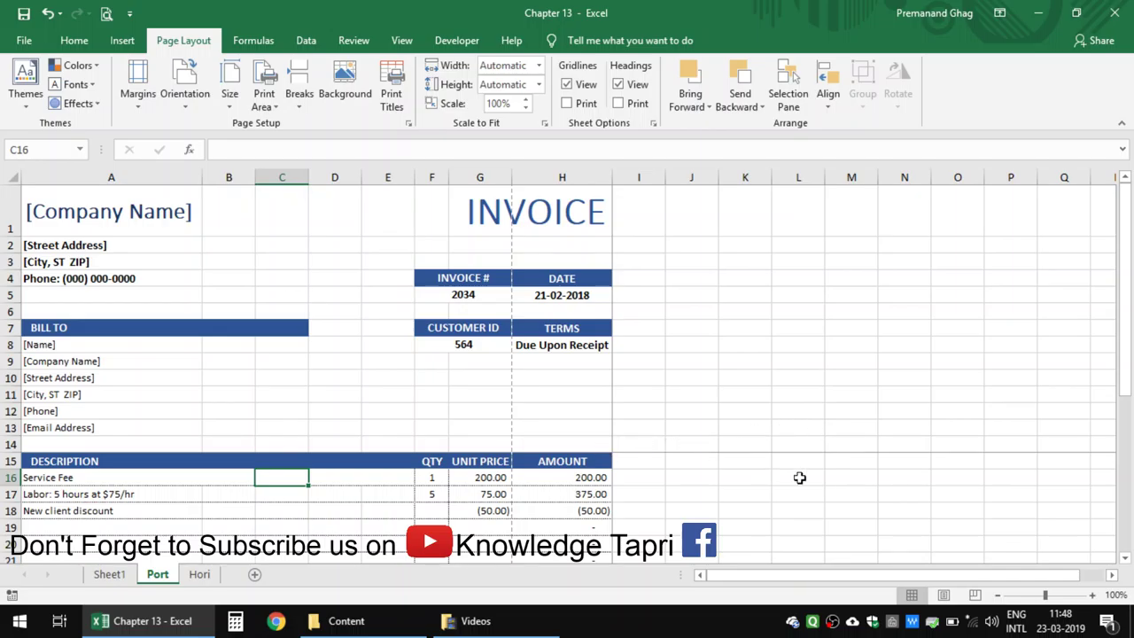
{"action": "left_click", "coordinate": [107, 13]}
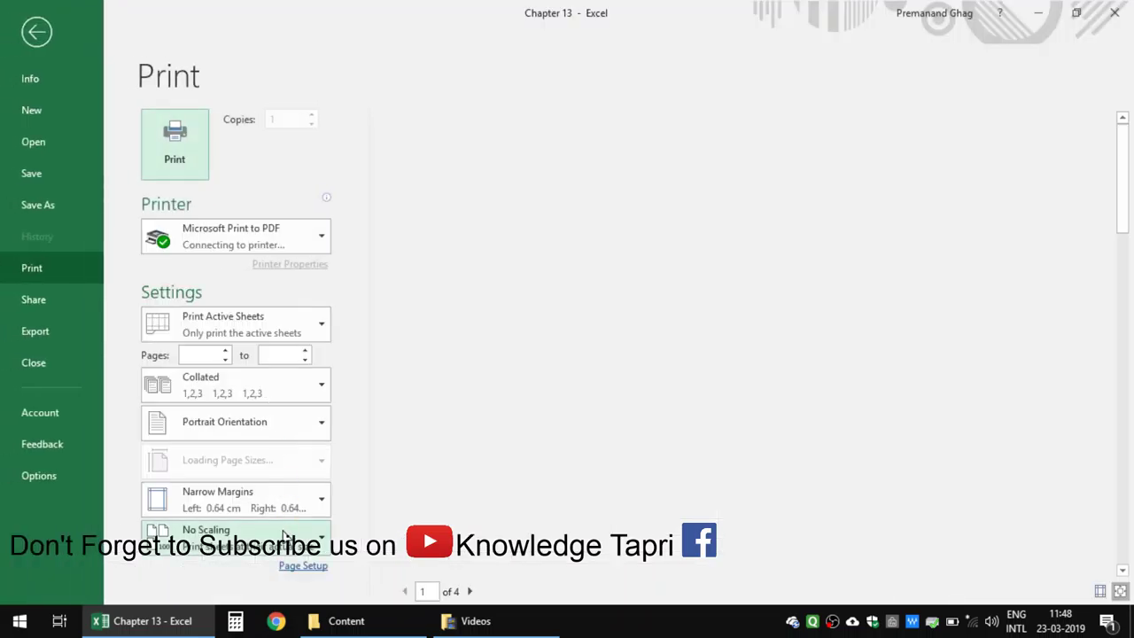
Step: Set print scaling to Fit All Columns on One Page
{"action": "left_click", "coordinate": [283, 536]}
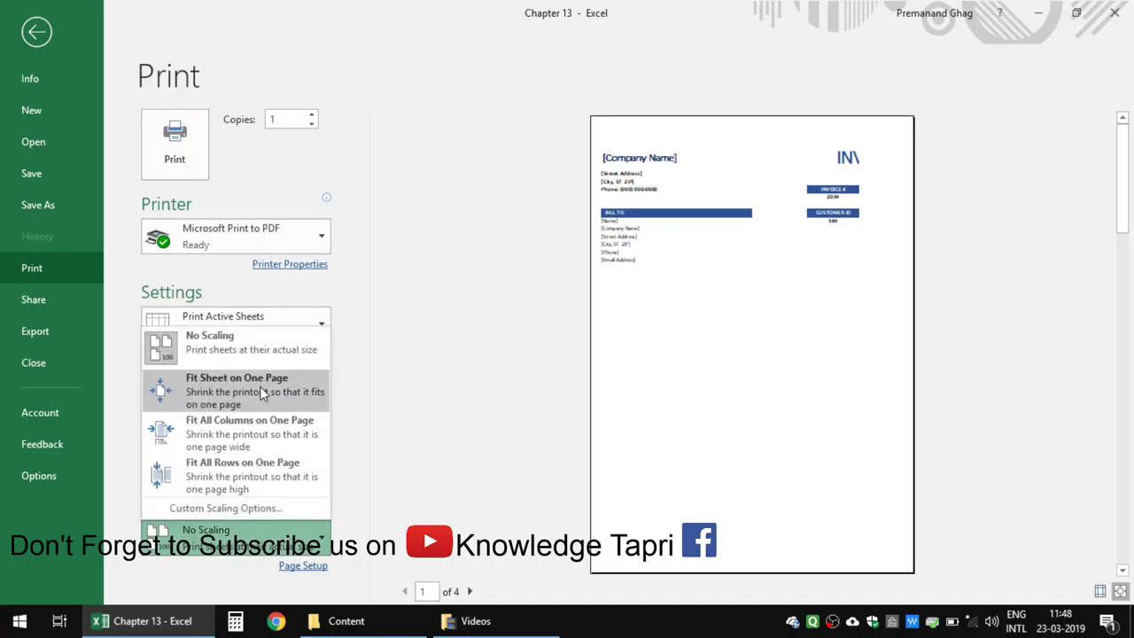
{"action": "left_click", "coordinate": [251, 423]}
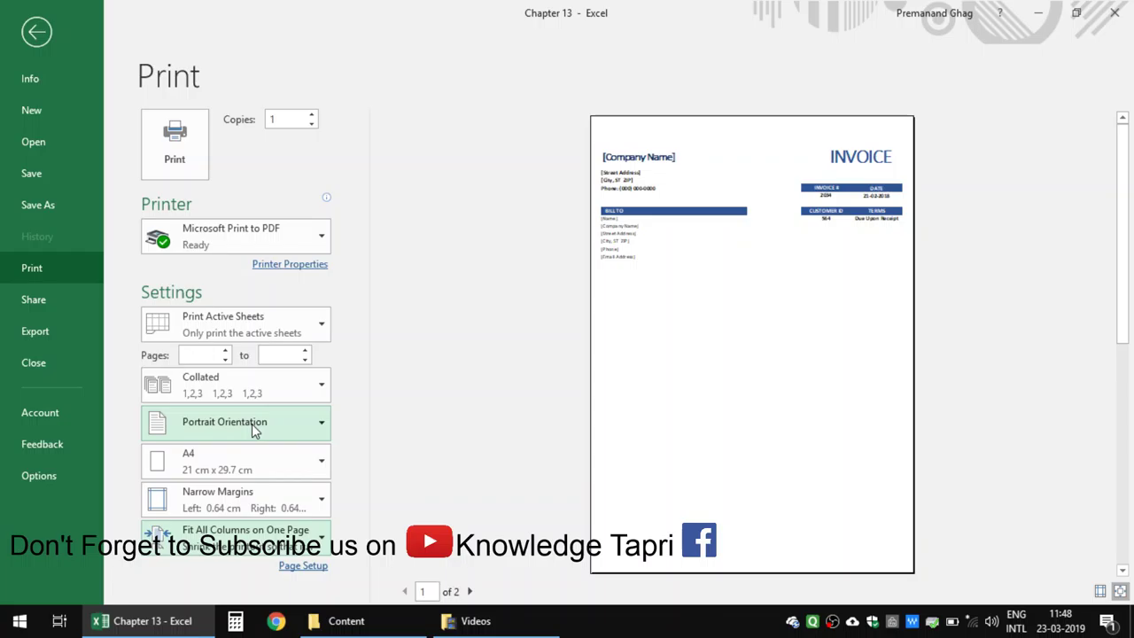
{"action": "left_click", "coordinate": [49, 34]}
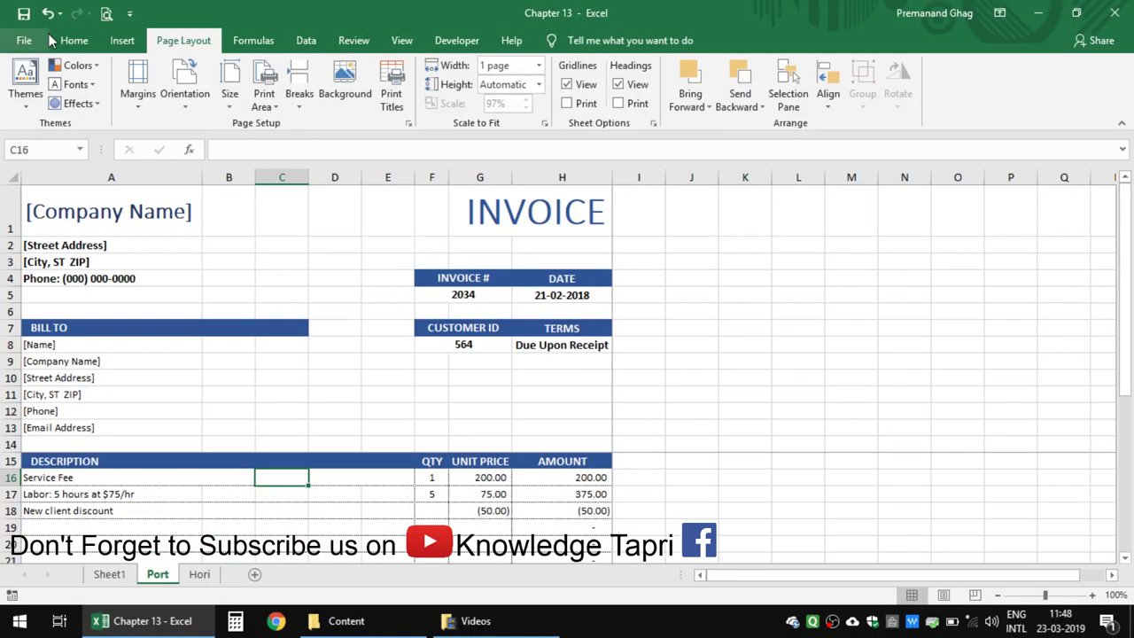
Step: Select row 31 with the thank-you line and preview both printed pages
{"action": "left_click", "coordinate": [50, 409]}
{"action": "key", "text": "Down"}
{"action": "key", "text": "Down"}
{"action": "key", "text": "Down"}
{"action": "key", "text": "Down"}
{"action": "key", "text": "ctrl+Down"}
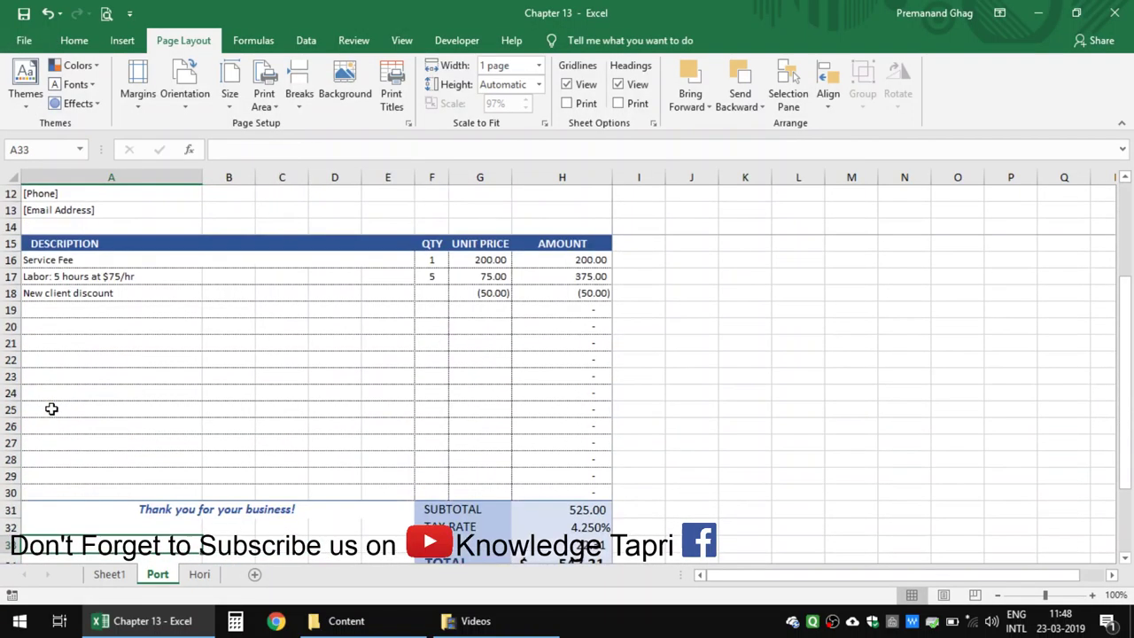
{"action": "key", "text": "ctrl+Down"}
{"action": "key", "text": "Up"}
{"action": "key", "text": "Up"}
{"action": "key", "text": "Up"}
{"action": "key", "text": "Up"}
{"action": "key", "text": "Up"}
{"action": "key", "text": "Up"}
{"action": "key", "text": "shift+space"}
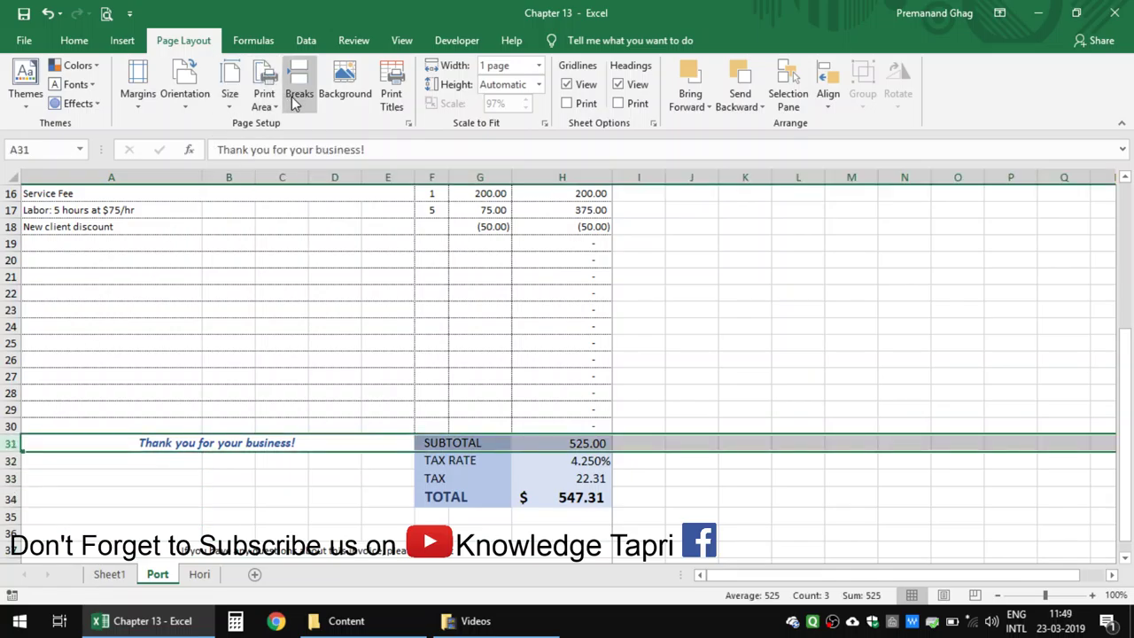
{"action": "left_click", "coordinate": [107, 14]}
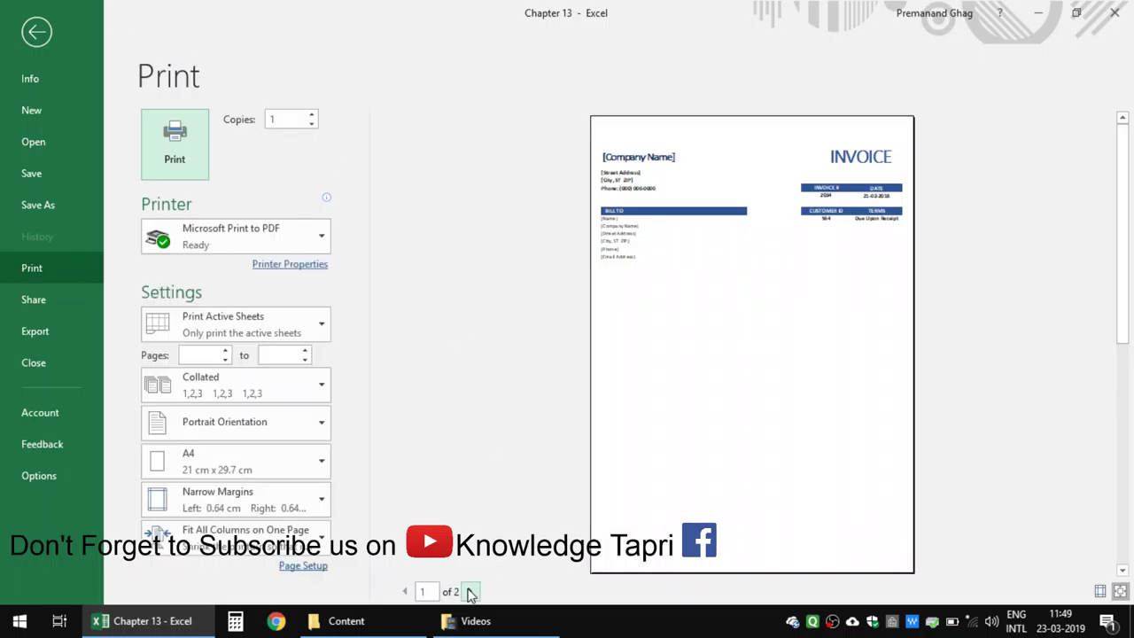
{"action": "left_click", "coordinate": [469, 591]}
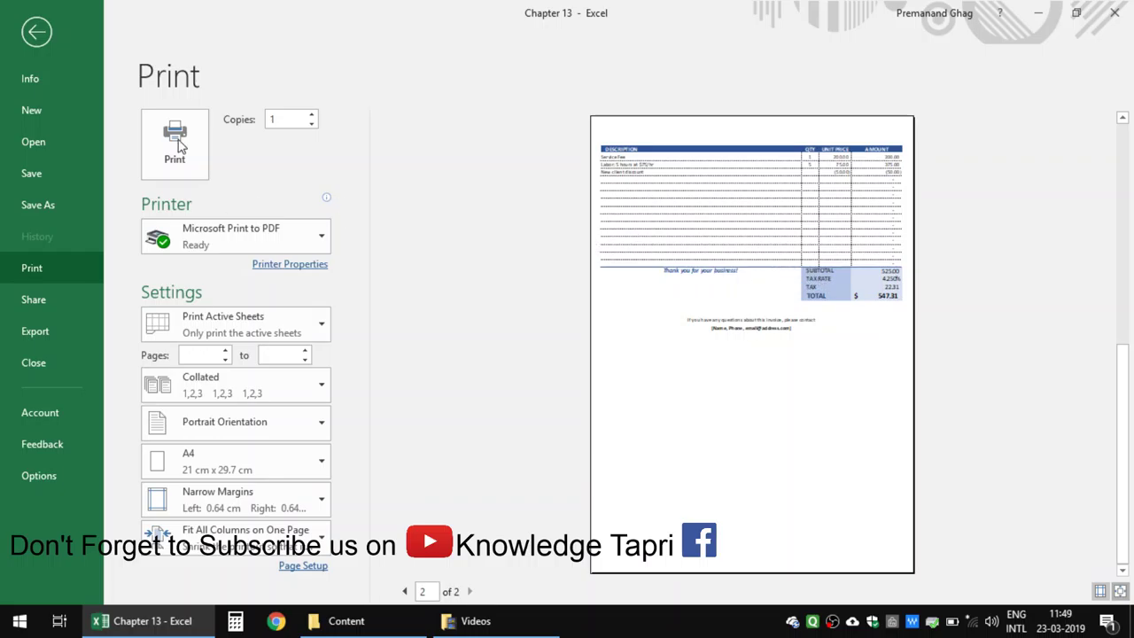
{"action": "left_click", "coordinate": [37, 32]}
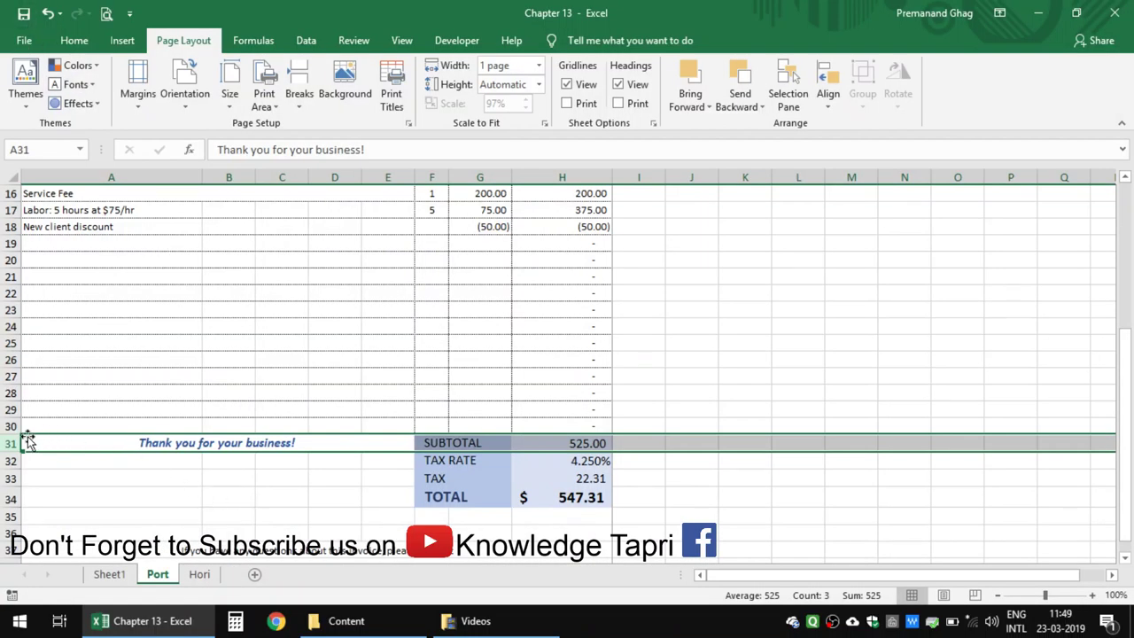
Step: Break the page above row 31 and check the three-page preview, totals on page 3
{"action": "left_click", "coordinate": [45, 409]}
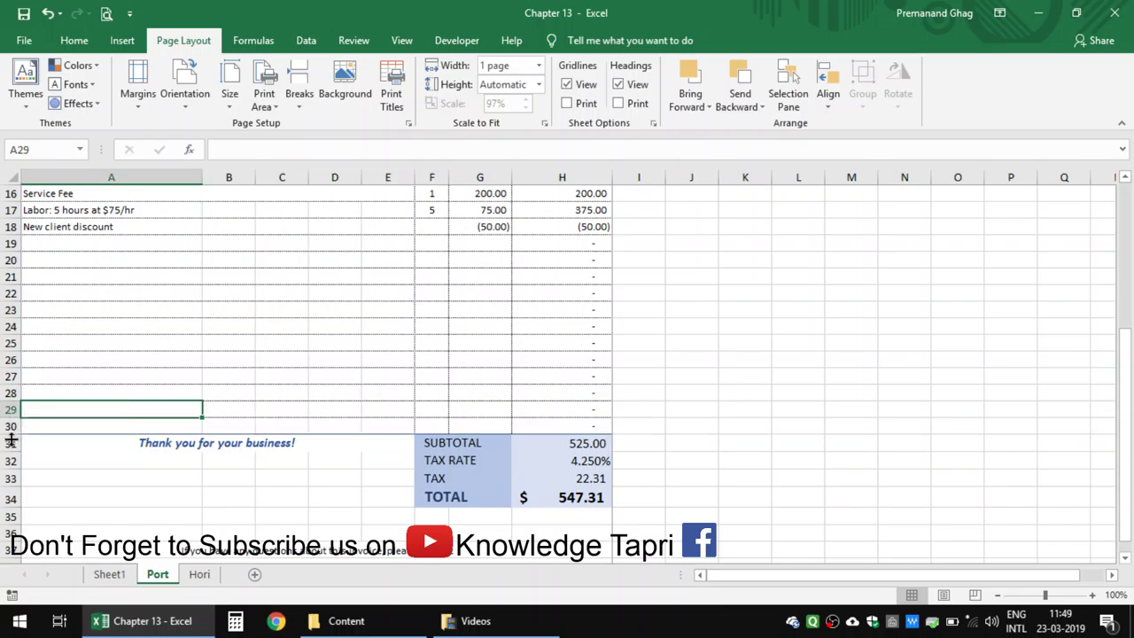
{"action": "left_click", "coordinate": [12, 443]}
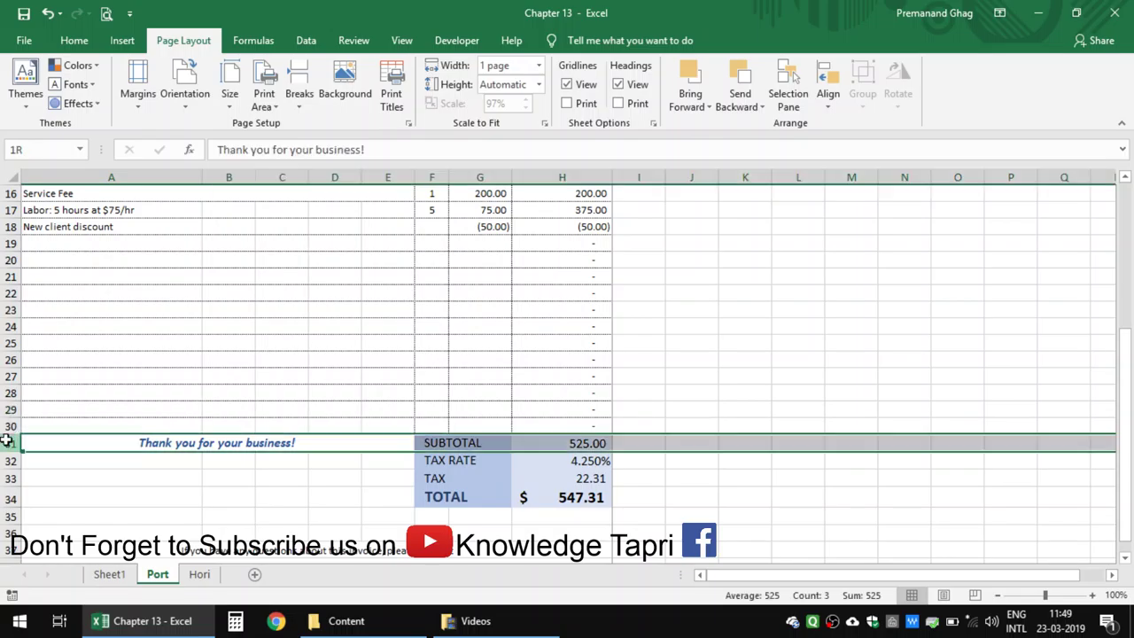
{"action": "left_click", "coordinate": [299, 98]}
{"action": "left_click", "coordinate": [319, 193]}
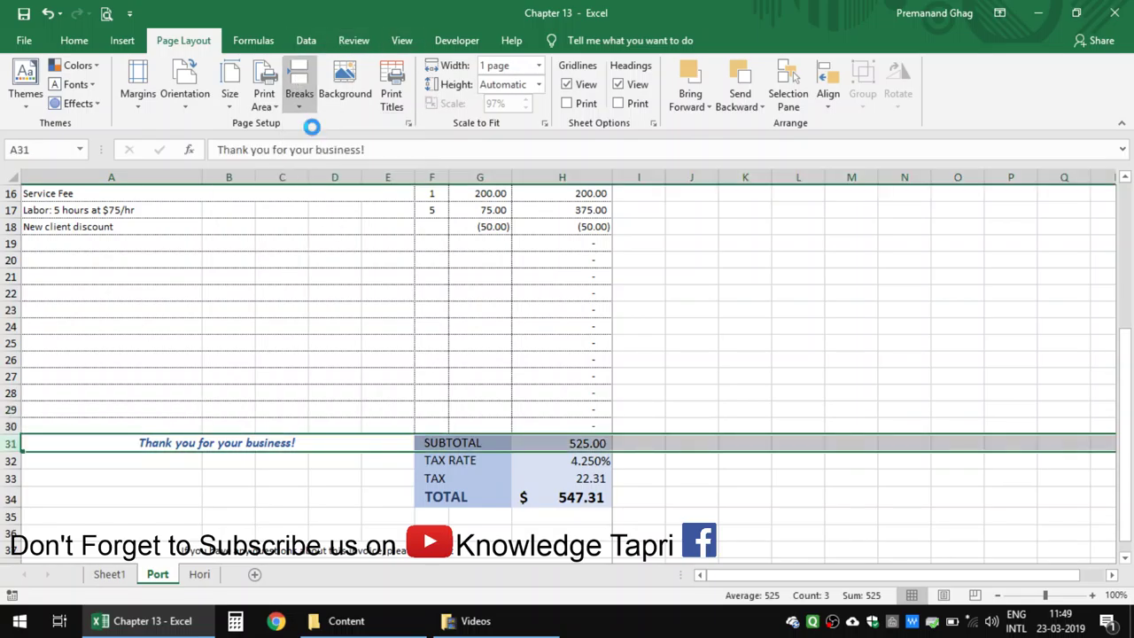
{"action": "left_click", "coordinate": [595, 464]}
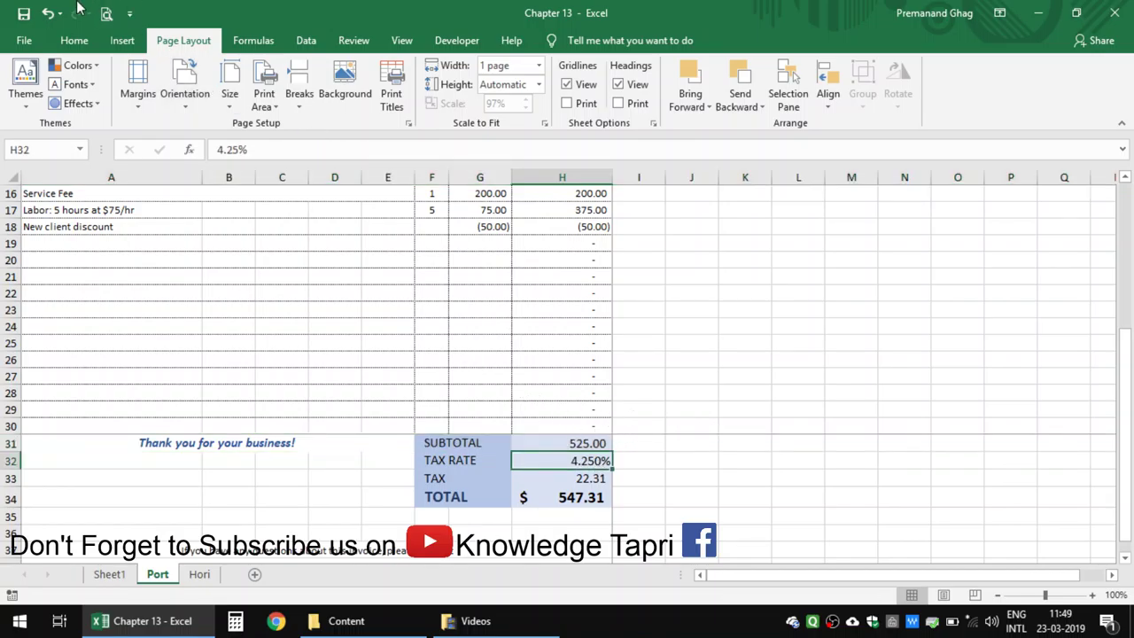
{"action": "left_click", "coordinate": [107, 13]}
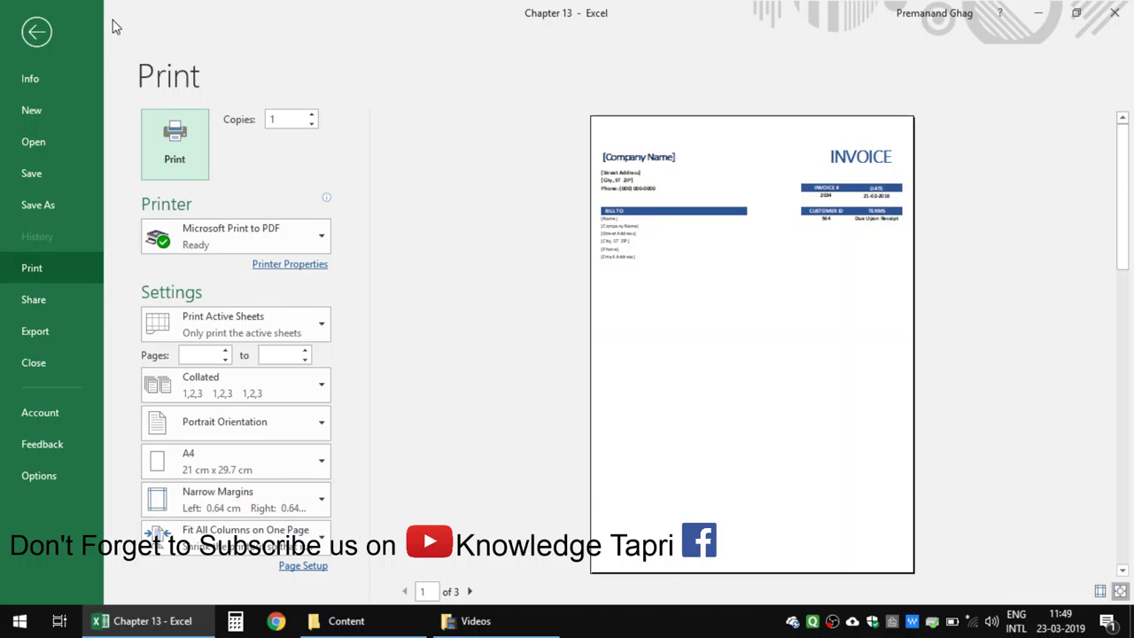
{"action": "left_click", "coordinate": [469, 591]}
{"action": "left_click", "coordinate": [470, 592]}
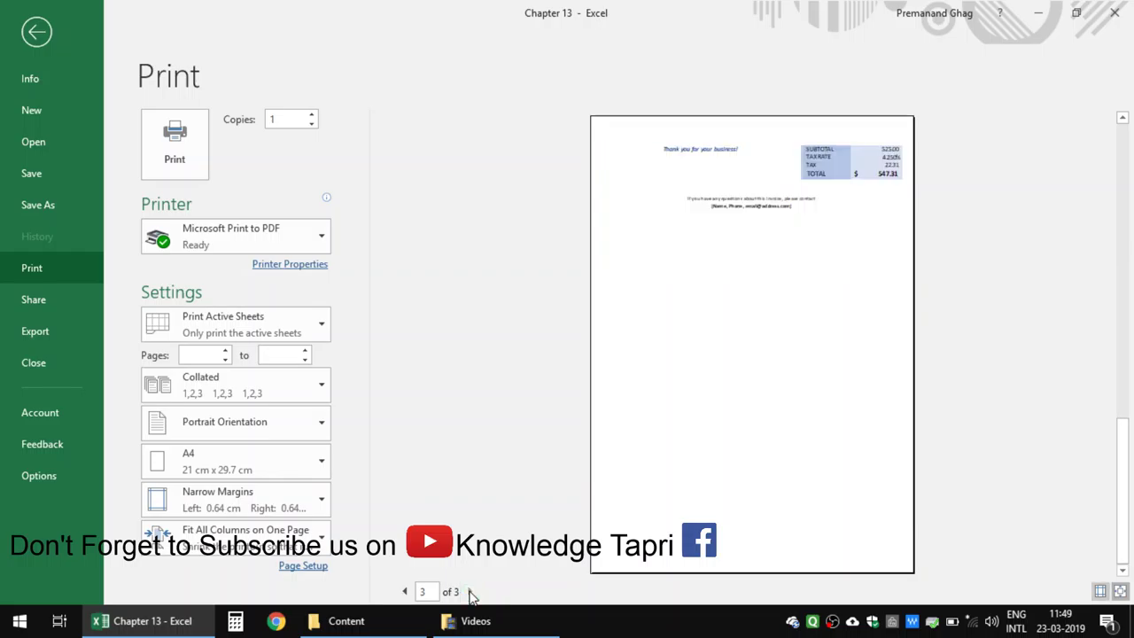
{"action": "left_click", "coordinate": [36, 37]}
Step: From cell A1, reset all page breaks and confirm the preview shows 1 of 1
{"action": "left_click", "coordinate": [179, 337]}
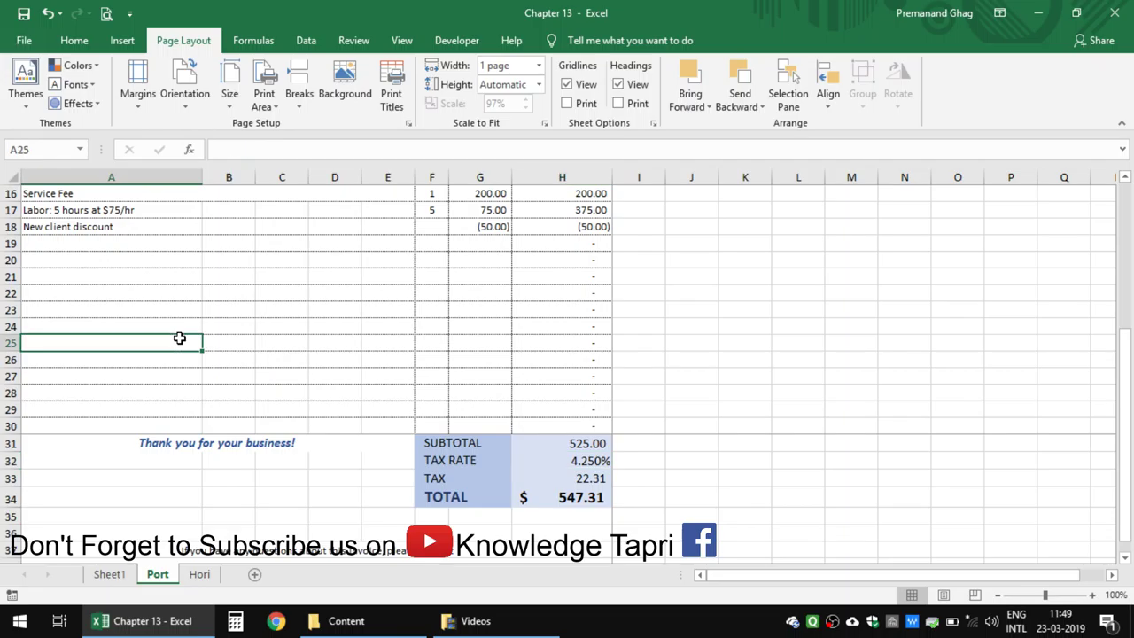
{"action": "key", "text": "ctrl+Up"}
{"action": "key", "text": "ctrl+Up"}
{"action": "key", "text": "ctrl+Up"}
{"action": "key", "text": "ctrl+Up"}
{"action": "key", "text": "ctrl+Up"}
{"action": "key", "text": "ctrl+Up"}
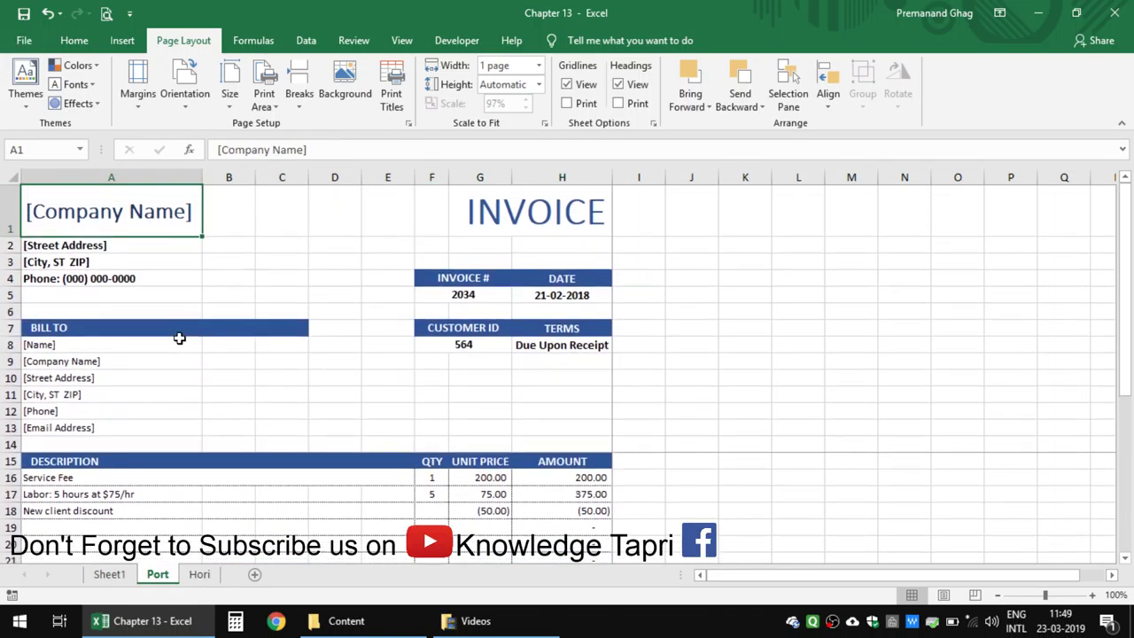
{"action": "left_click", "coordinate": [303, 100]}
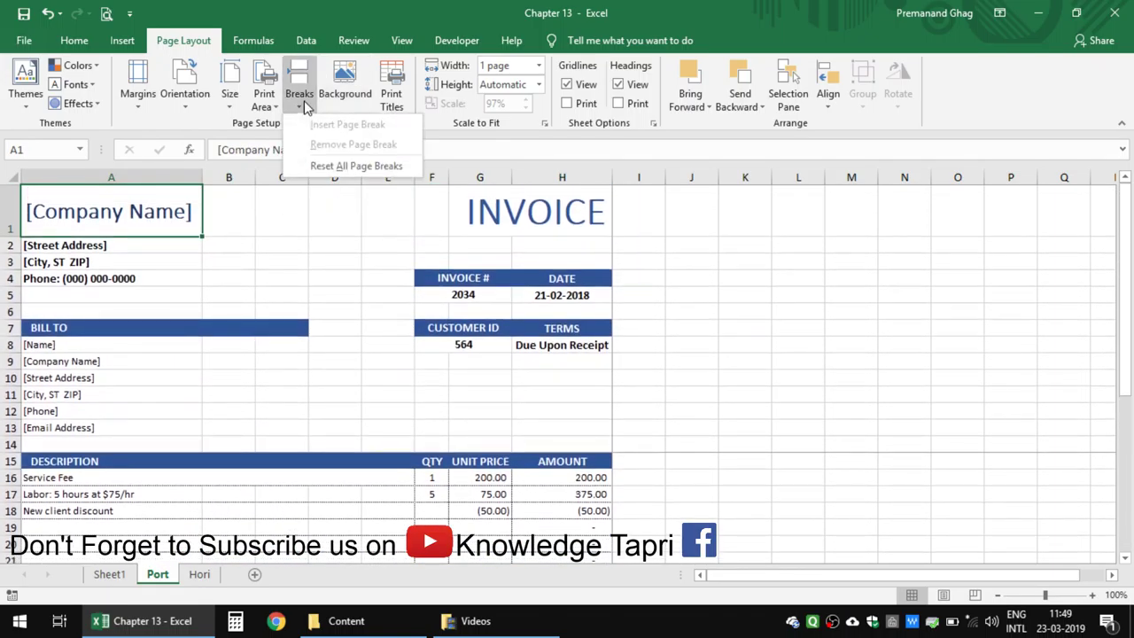
{"action": "left_click", "coordinate": [319, 165]}
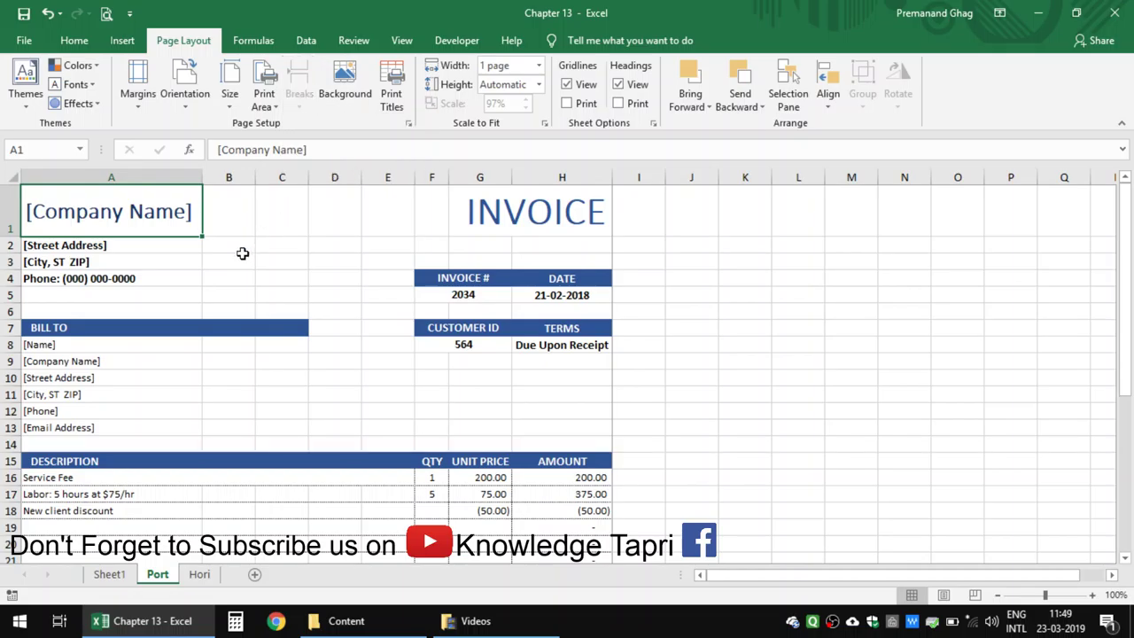
{"action": "left_click", "coordinate": [106, 13]}
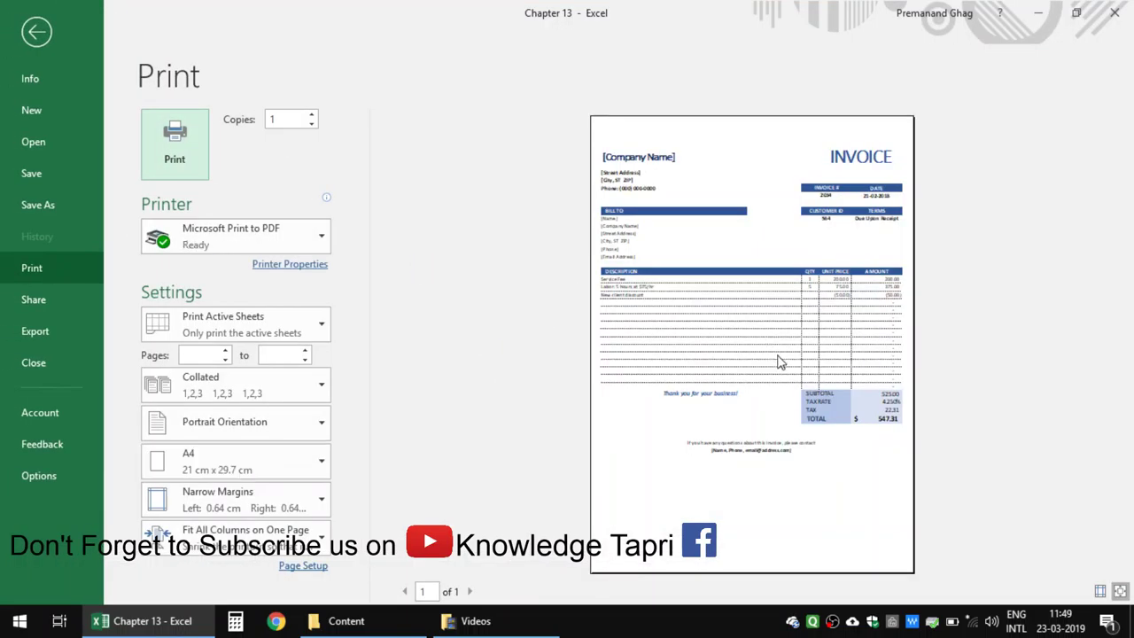
{"action": "key", "text": "Escape"}
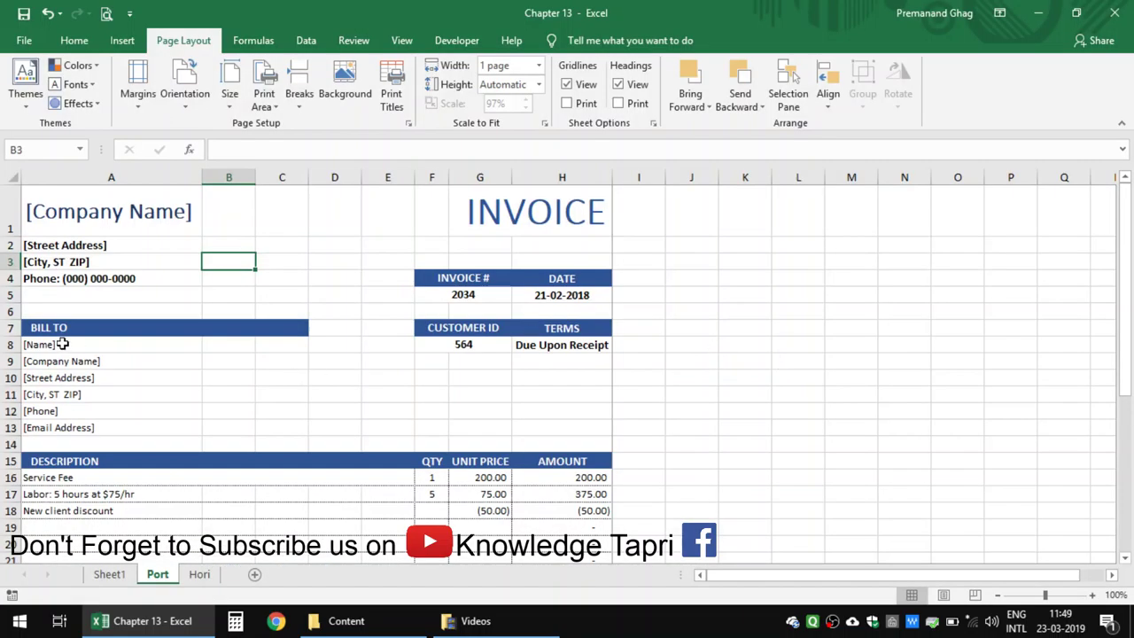
Step: Copy the item table A15:H18 and paste it at A1 of a new Sheet2
{"action": "left_click", "coordinate": [63, 344]}
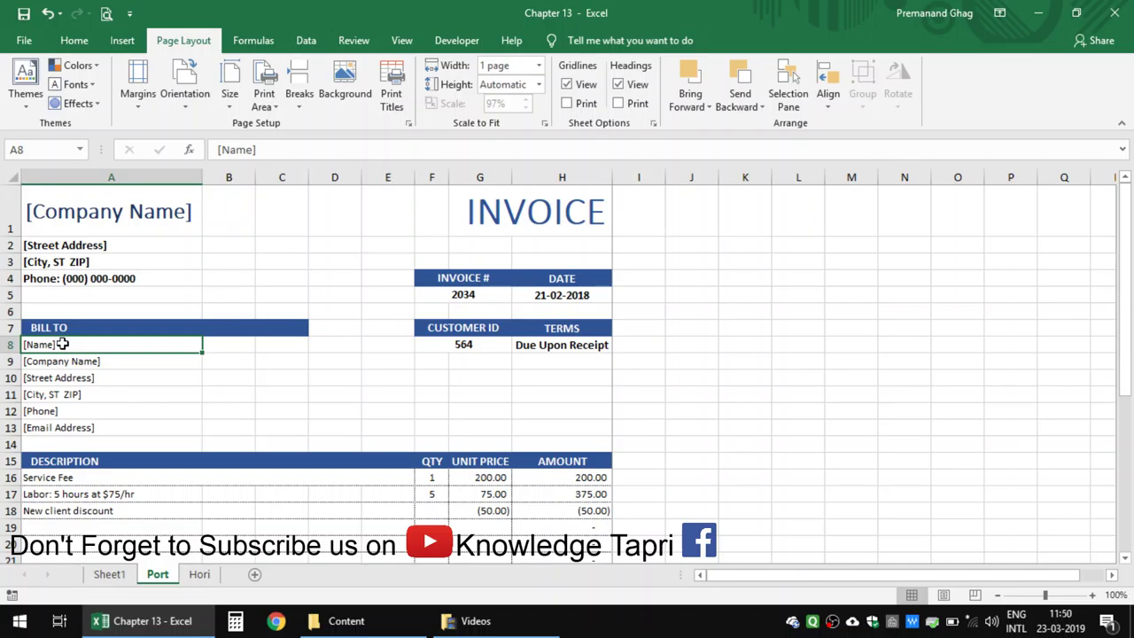
{"action": "key", "text": "Down"}
{"action": "key", "text": "Down"}
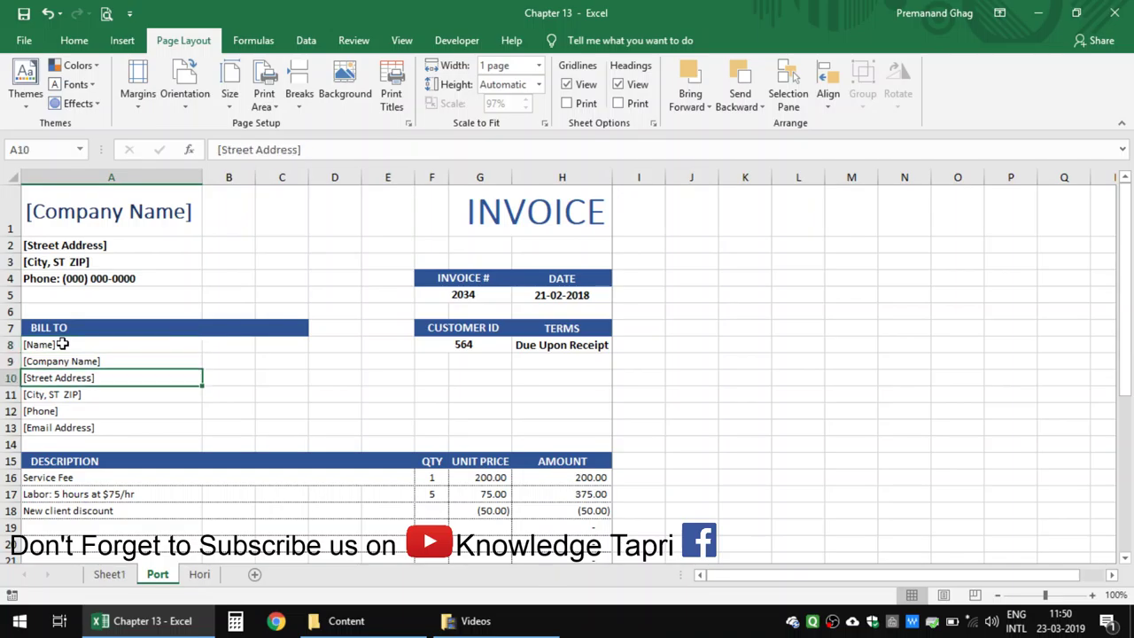
{"action": "key", "text": "Down"}
{"action": "key", "text": "Down"}
{"action": "key", "text": "Down"}
{"action": "key", "text": "Down"}
{"action": "key", "text": "Down"}
{"action": "key", "text": "Up"}
{"action": "key", "text": "Up"}
{"action": "key", "text": "shift+Down"}
{"action": "key", "text": "shift+Down"}
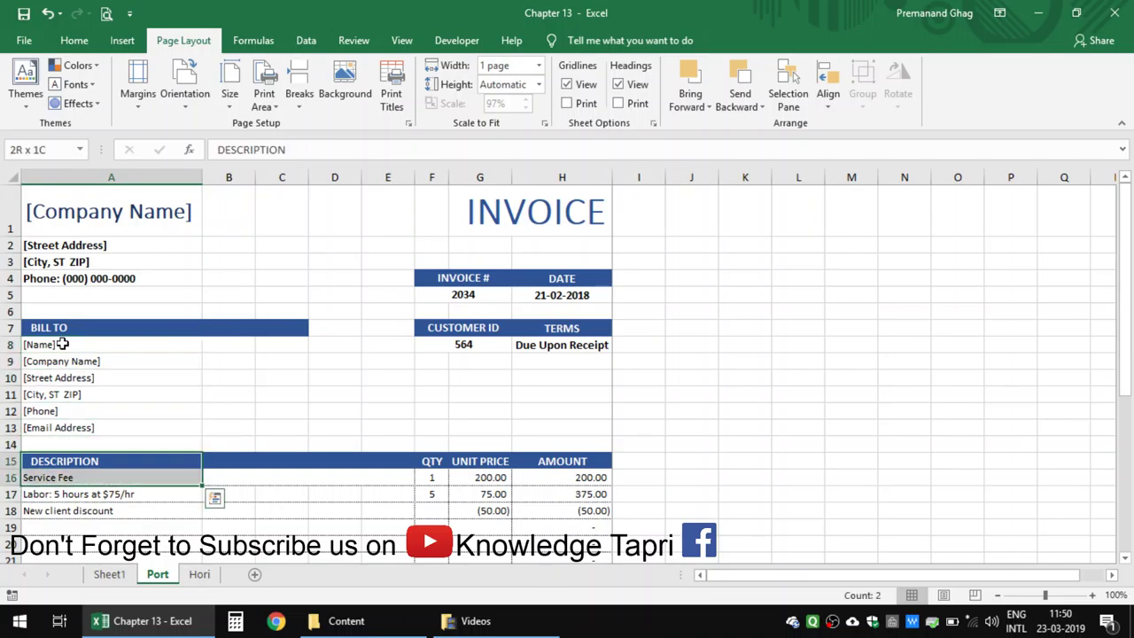
{"action": "key", "text": "shift+Down"}
{"action": "key", "text": "shift+Right"}
{"action": "key", "text": "shift+Right"}
{"action": "key", "text": "shift+Right"}
{"action": "key", "text": "shift+Right"}
{"action": "key", "text": "shift+Right"}
{"action": "key", "text": "shift+Right"}
{"action": "key", "text": "shift+Right"}
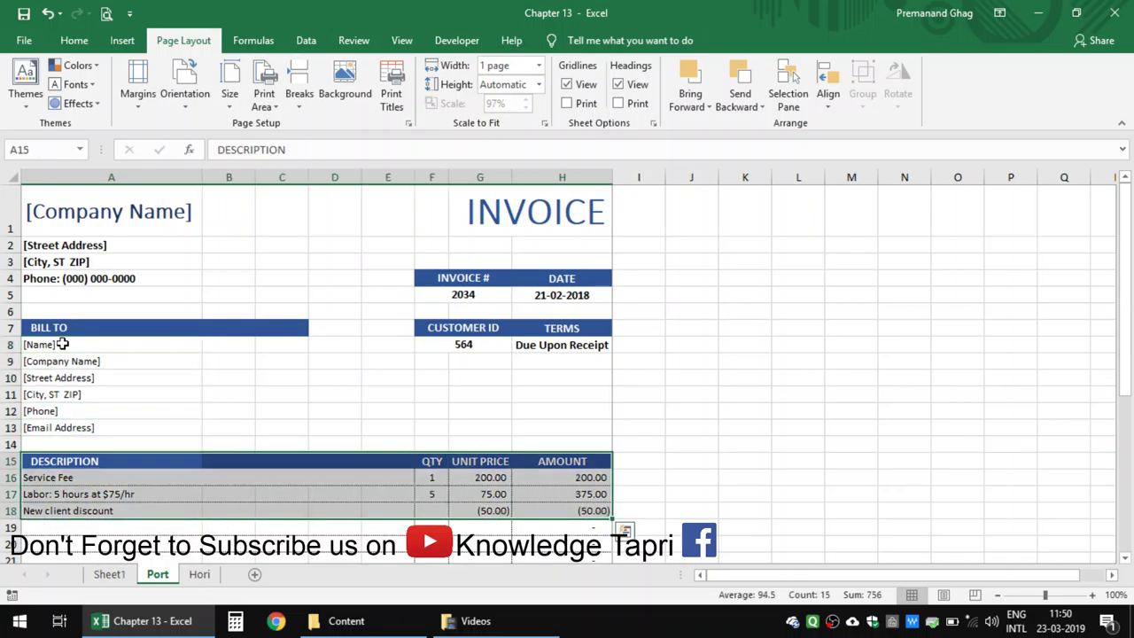
{"action": "key", "text": "ctrl+c"}
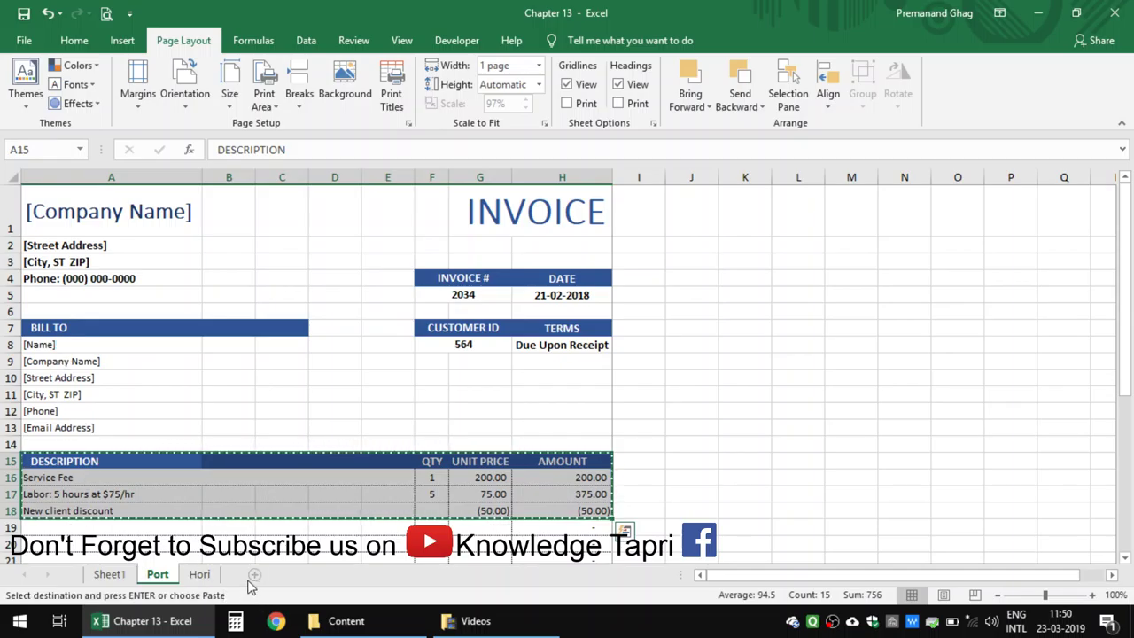
{"action": "left_click", "coordinate": [254, 574]}
{"action": "key", "text": "ctrl+v"}
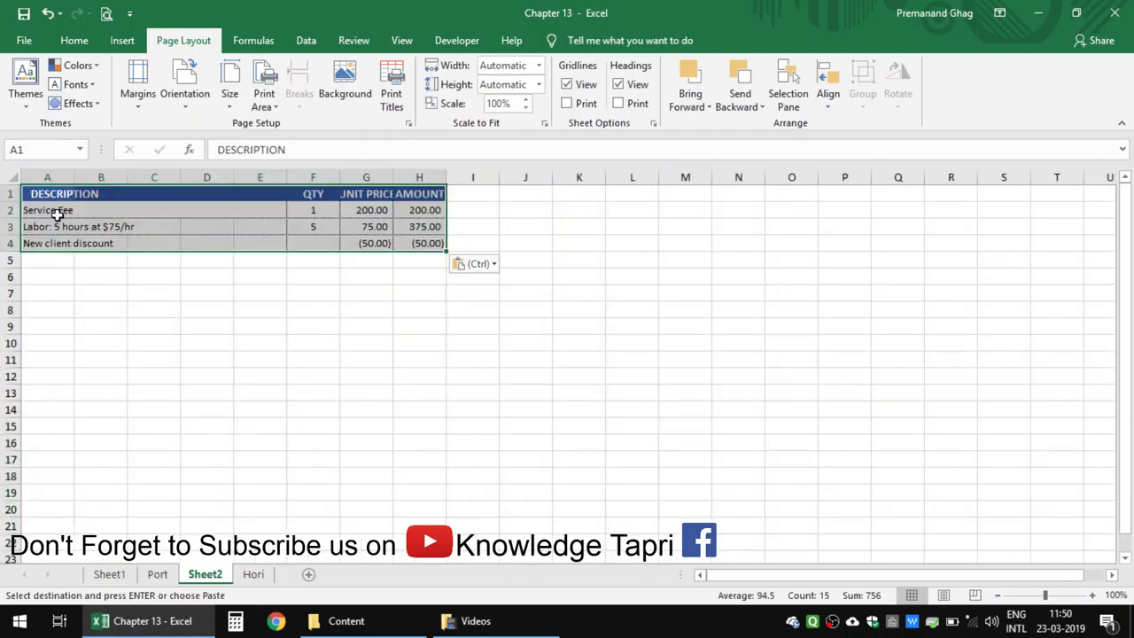
Step: Copy the item rows A2:H4 on Sheet2, then cancel the copy
{"action": "left_click", "coordinate": [52, 217]}
{"action": "key", "text": "shift+Right"}
{"action": "key", "text": "shift+Right"}
{"action": "key", "text": "shift+Right"}
{"action": "key", "text": "shift+Right"}
{"action": "key", "text": "shift+Right"}
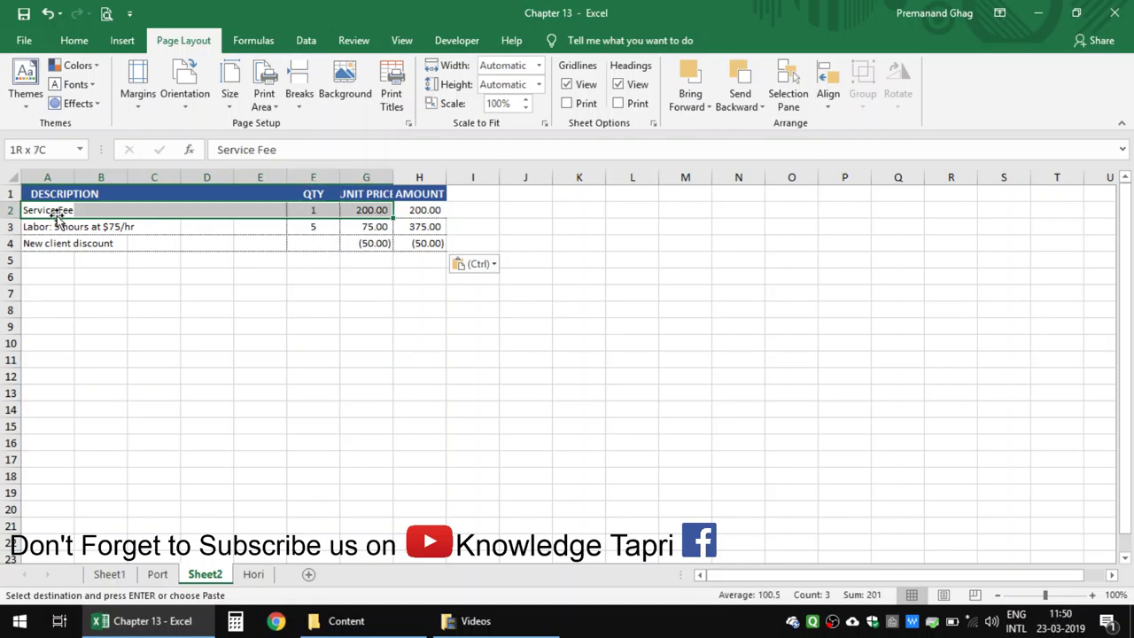
{"action": "key", "text": "shift+Right"}
{"action": "key", "text": "shift+Down"}
{"action": "key", "text": "shift+Down"}
{"action": "key", "text": "shift+Down"}
{"action": "key", "text": "shift+Up"}
{"action": "key", "text": "ctrl+c"}
{"action": "key", "text": "Down"}
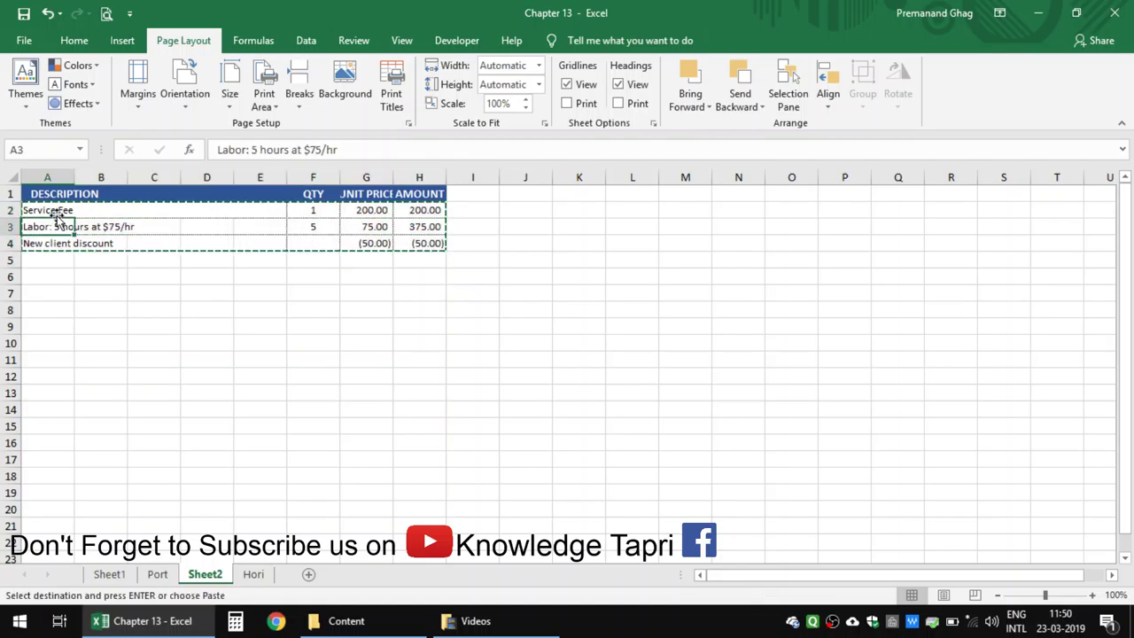
{"action": "key", "text": "Down"}
{"action": "key", "text": "Escape"}
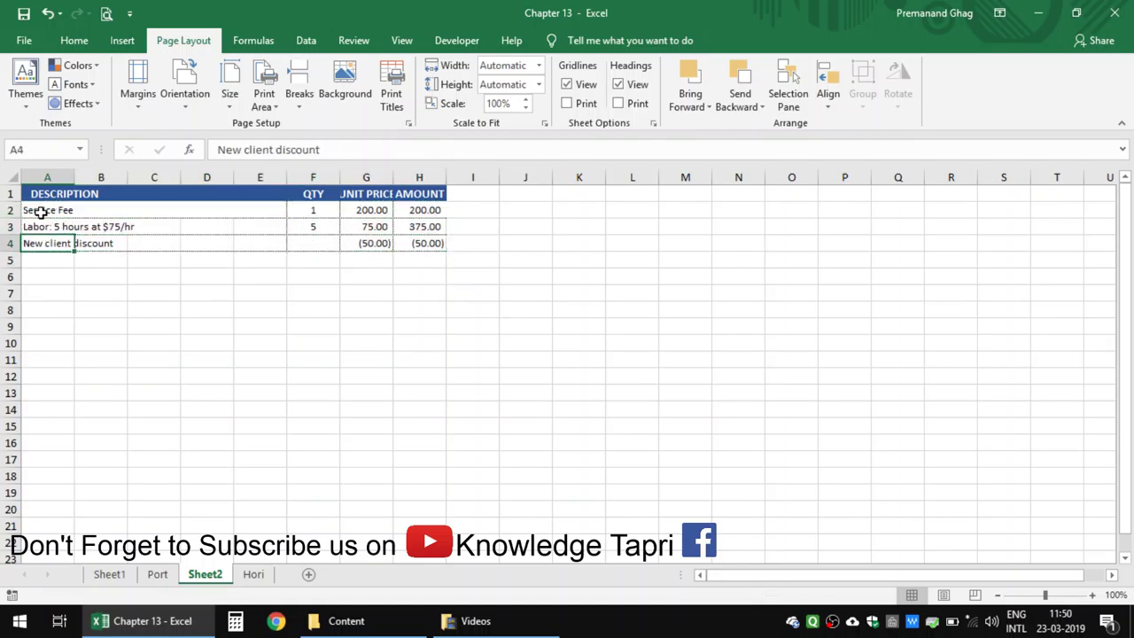
Step: Fill the item rows A2 through F5 down to row 103
{"action": "left_click", "coordinate": [35, 212]}
{"action": "left_click", "coordinate": [433, 243]}
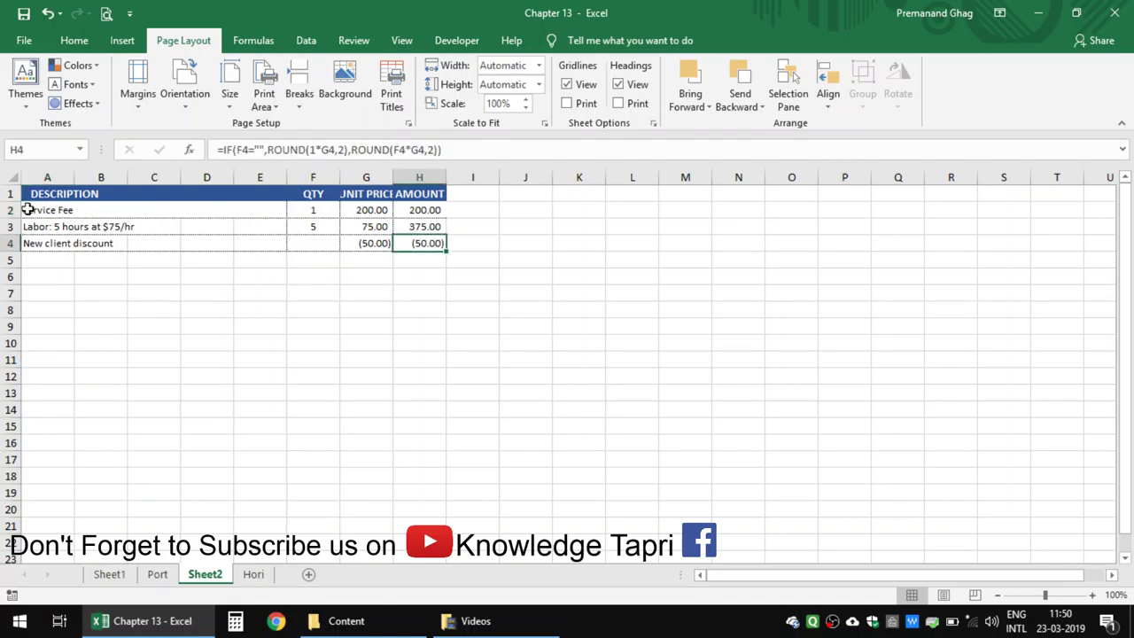
{"action": "mouse_move", "coordinate": [31, 210]}
{"action": "left_mouse_down"}
{"action": "mouse_move", "coordinate": [319, 262]}
{"action": "mouse_move", "coordinate": [421, 248]}
{"action": "mouse_move", "coordinate": [458, 532]}
{"action": "left_mouse_up"}
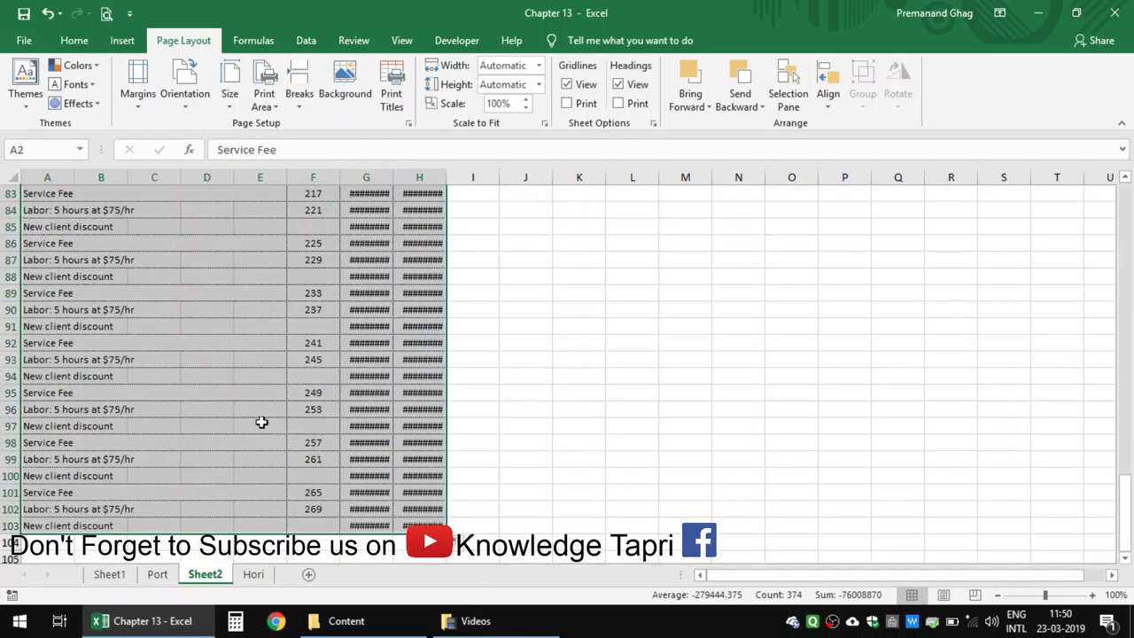
{"action": "left_click", "coordinate": [261, 422]}
{"action": "key", "text": "ctrl+Up"}
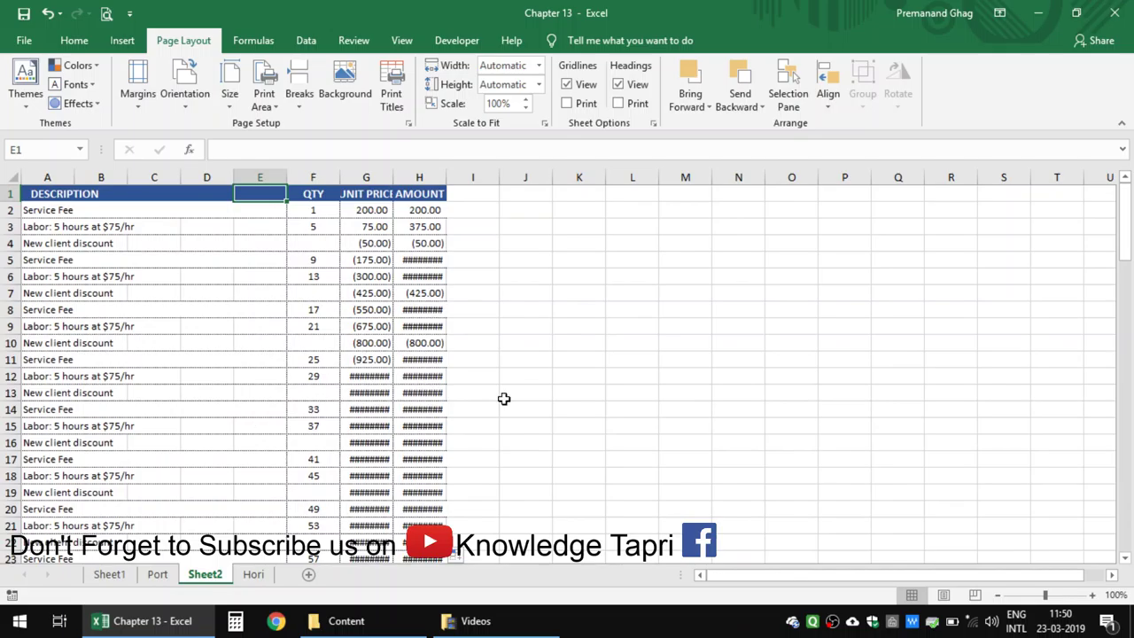
Step: AutoFit columns G and H, then return to the Port sheet
{"action": "double_click", "coordinate": [393, 171]}
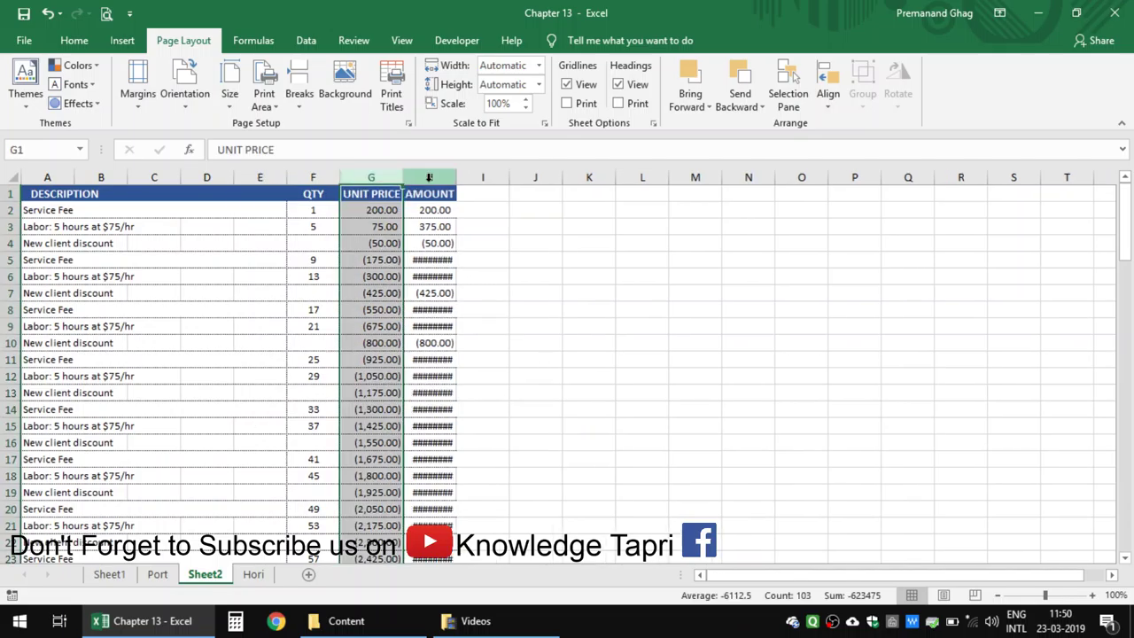
{"action": "left_click_drag", "start_coordinate": [459, 178], "coordinate": [458, 178]}
{"action": "double_click", "coordinate": [459, 178]}
{"action": "left_click", "coordinate": [317, 227]}
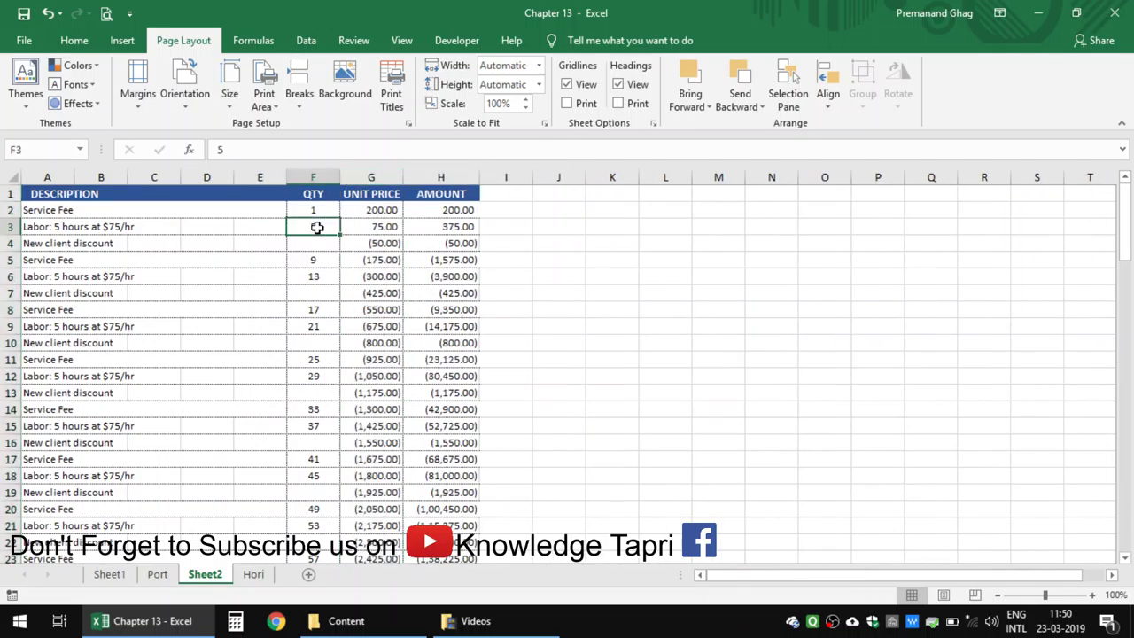
{"action": "key", "text": "Home"}
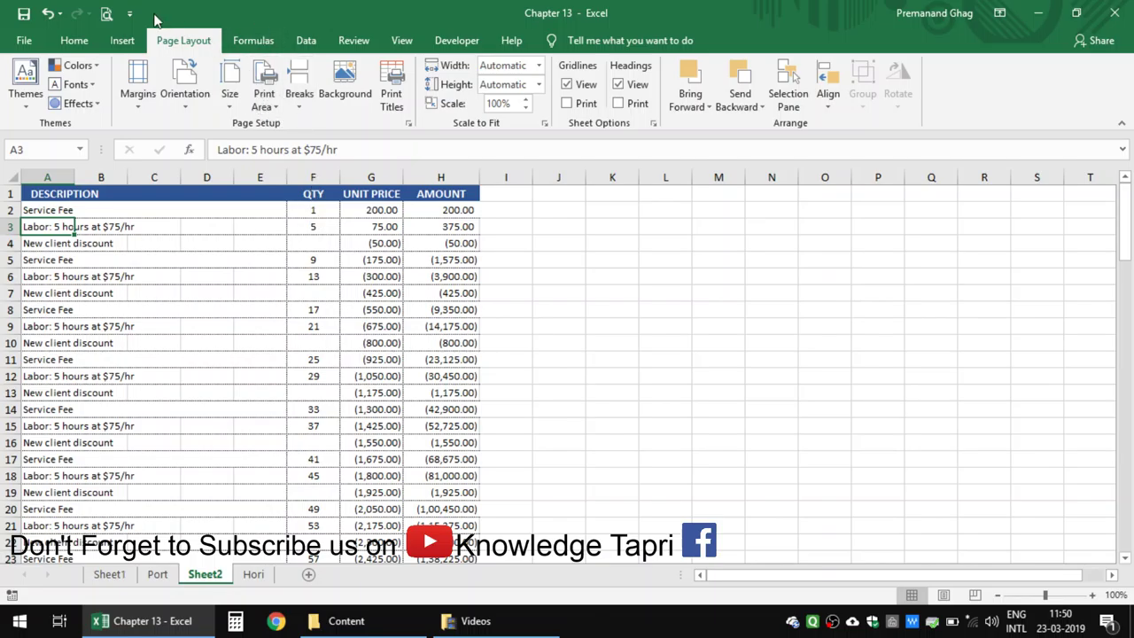
{"action": "left_click", "coordinate": [158, 574]}
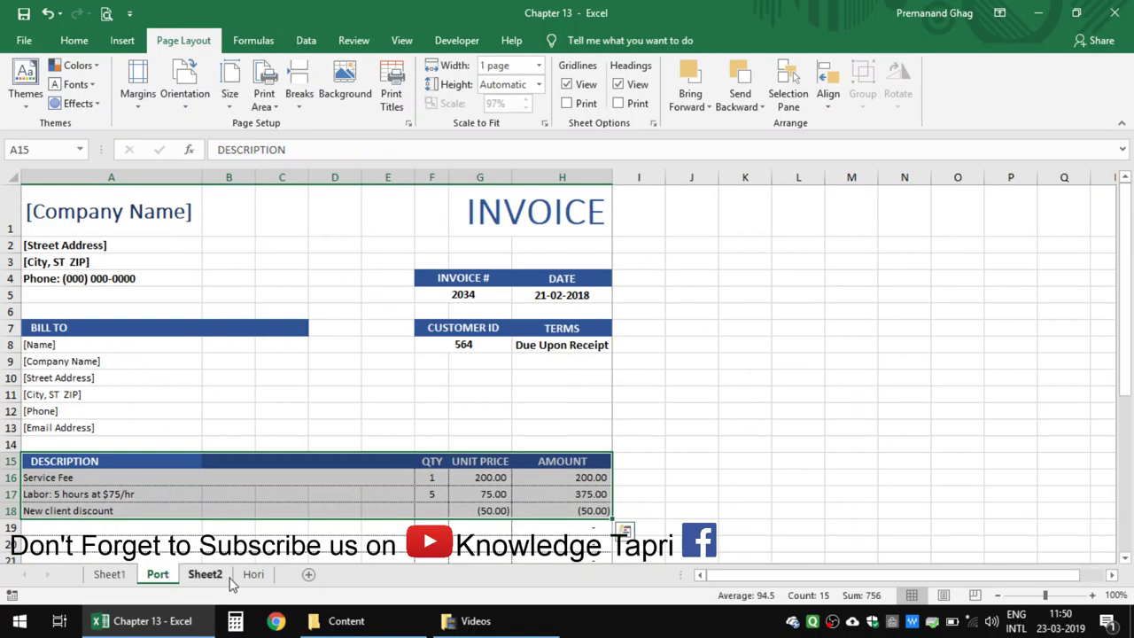
Step: Look up the Background topic on Sheet1, then return to Sheet2's first Service Fee item
{"action": "left_click", "coordinate": [226, 576]}
{"action": "left_click", "coordinate": [122, 576]}
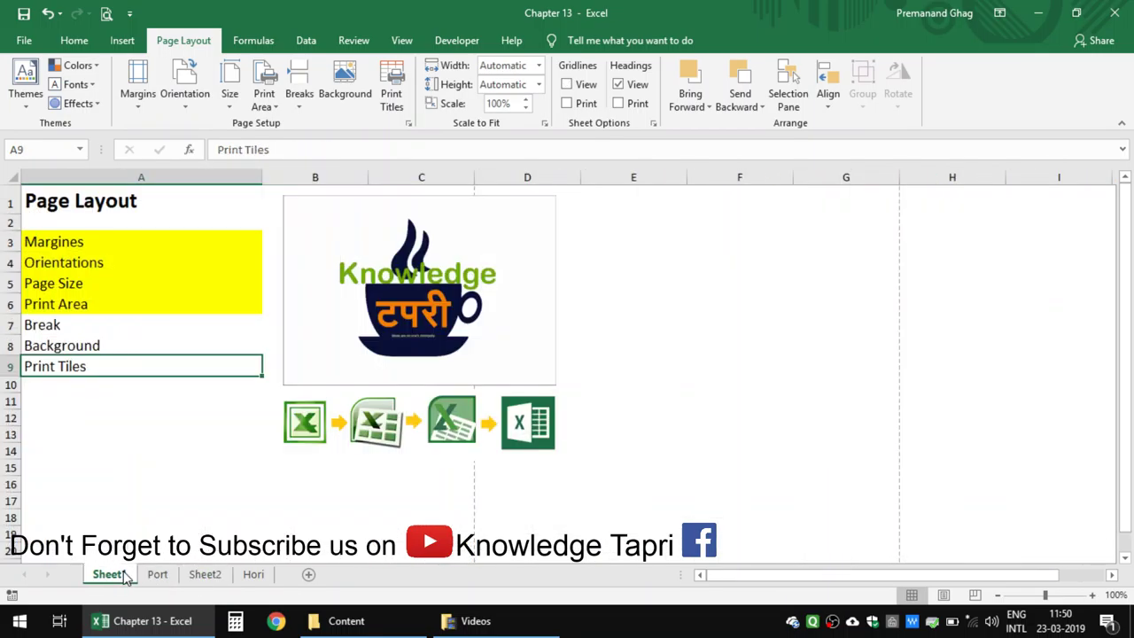
{"action": "left_click", "coordinate": [95, 347]}
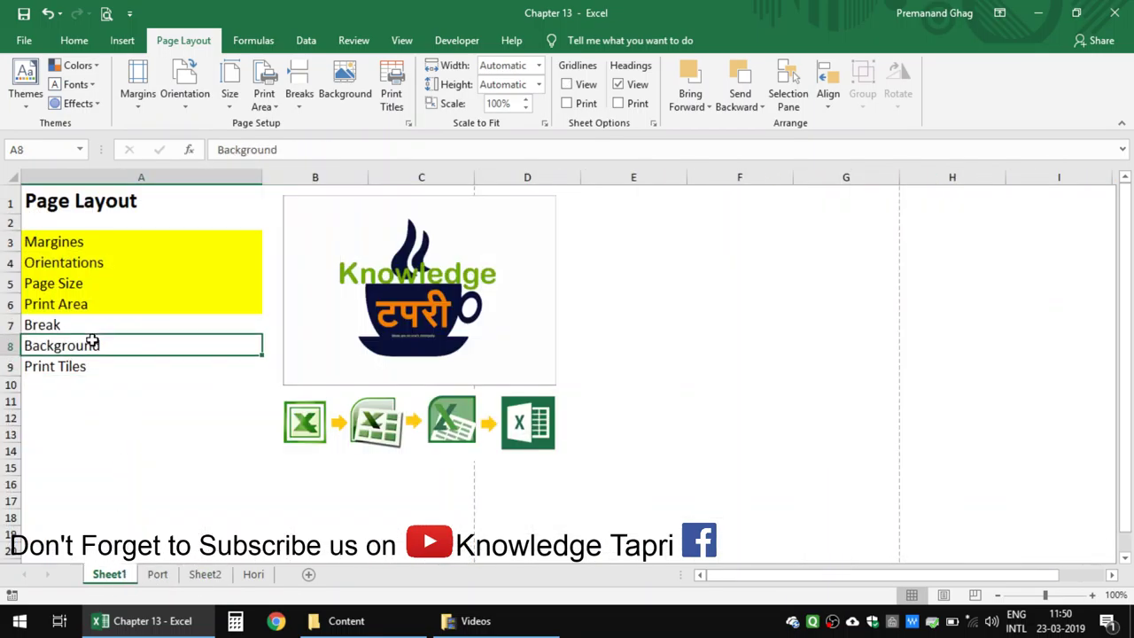
{"action": "left_click", "coordinate": [193, 577]}
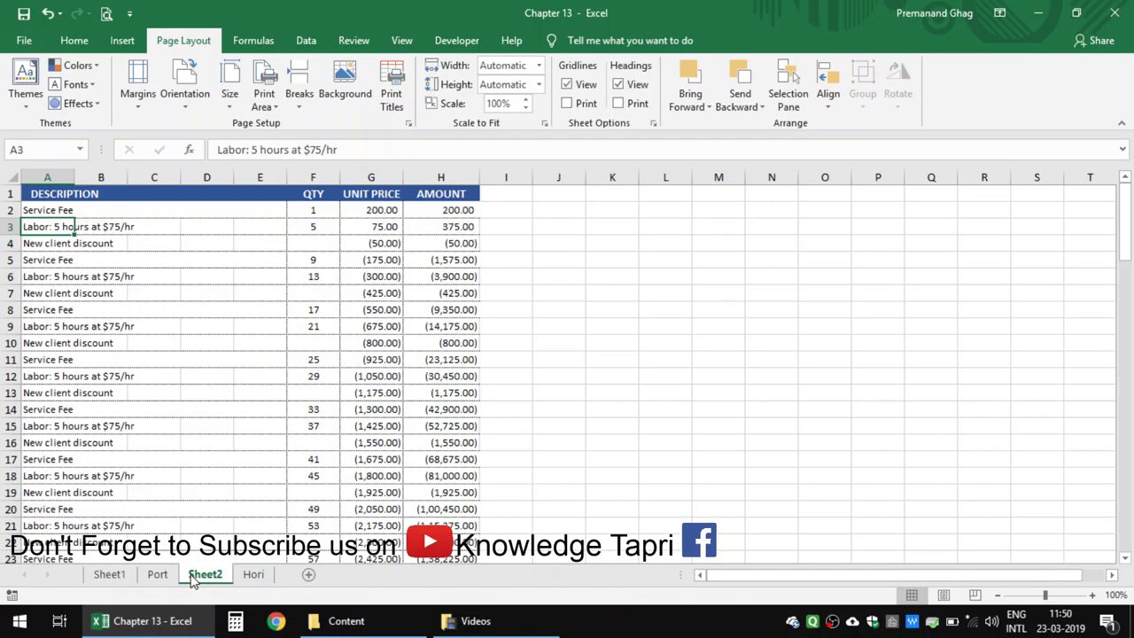
{"action": "left_click", "coordinate": [19, 178]}
{"action": "left_click", "coordinate": [192, 229]}
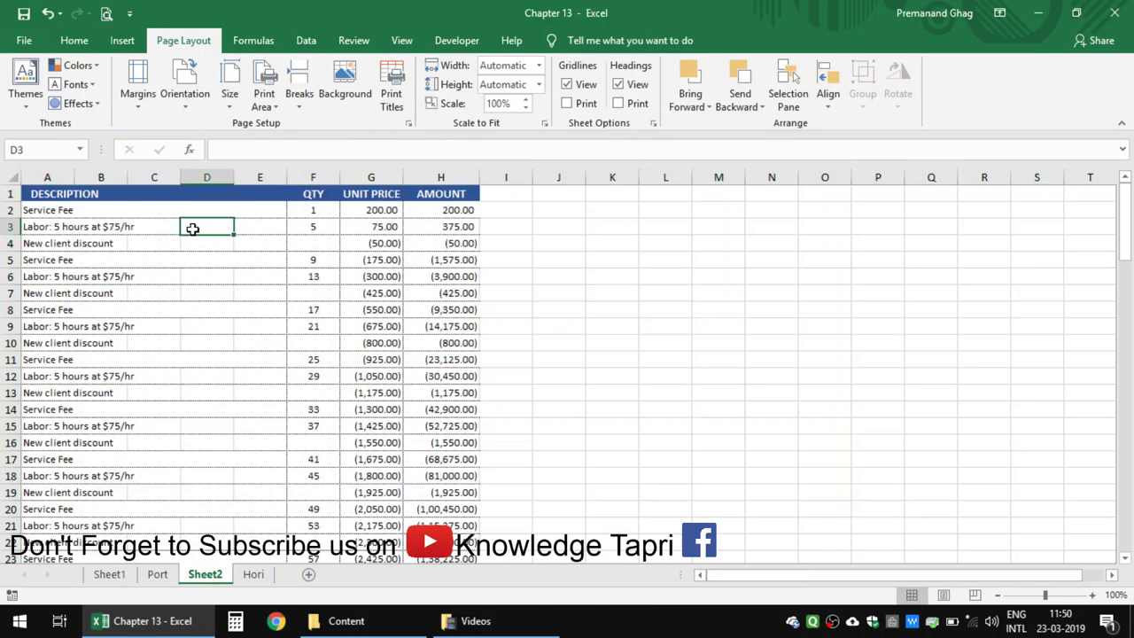
{"action": "left_click", "coordinate": [91, 211]}
Step: Print-preview Sheet2 through pages 1 to 3, then return to page 1
{"action": "left_click", "coordinate": [106, 13]}
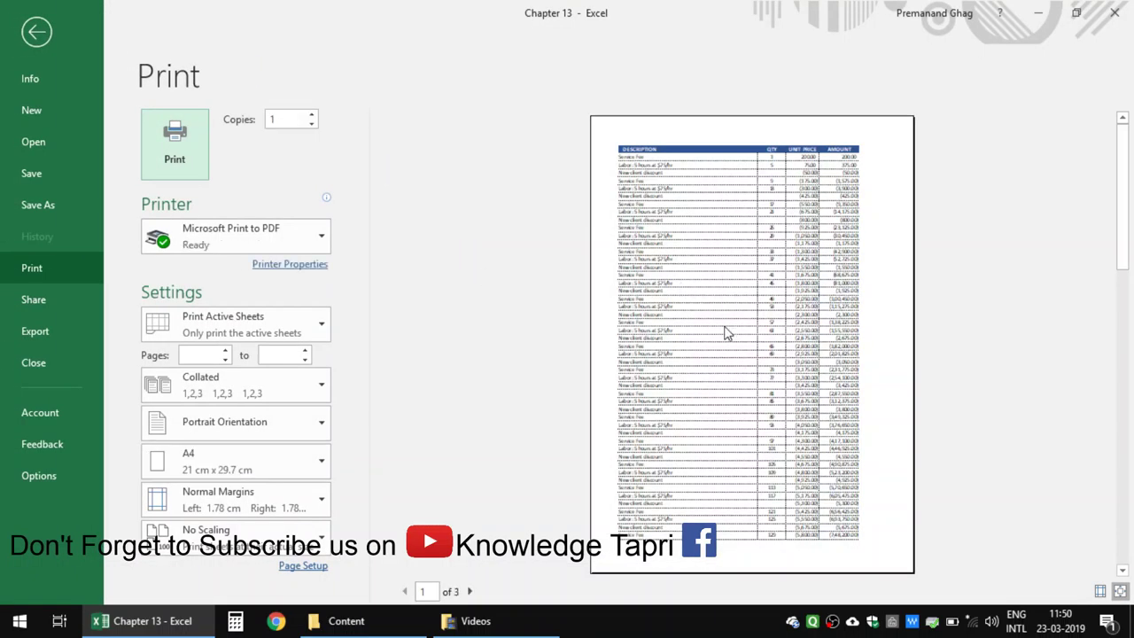
{"action": "left_click", "coordinate": [470, 591]}
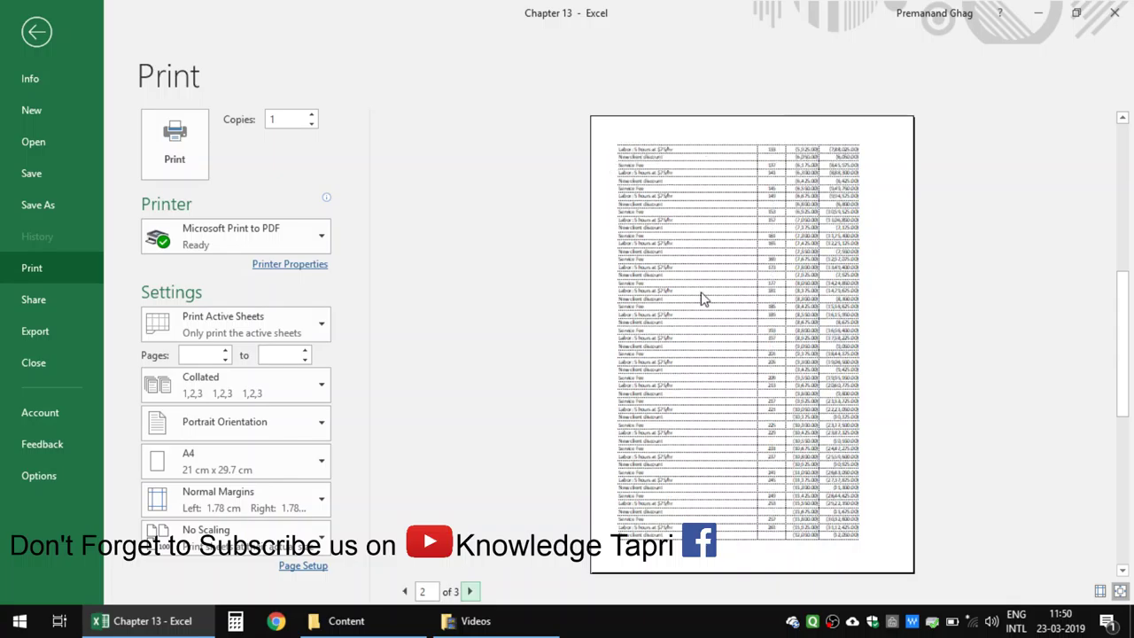
{"action": "left_click", "coordinate": [470, 591]}
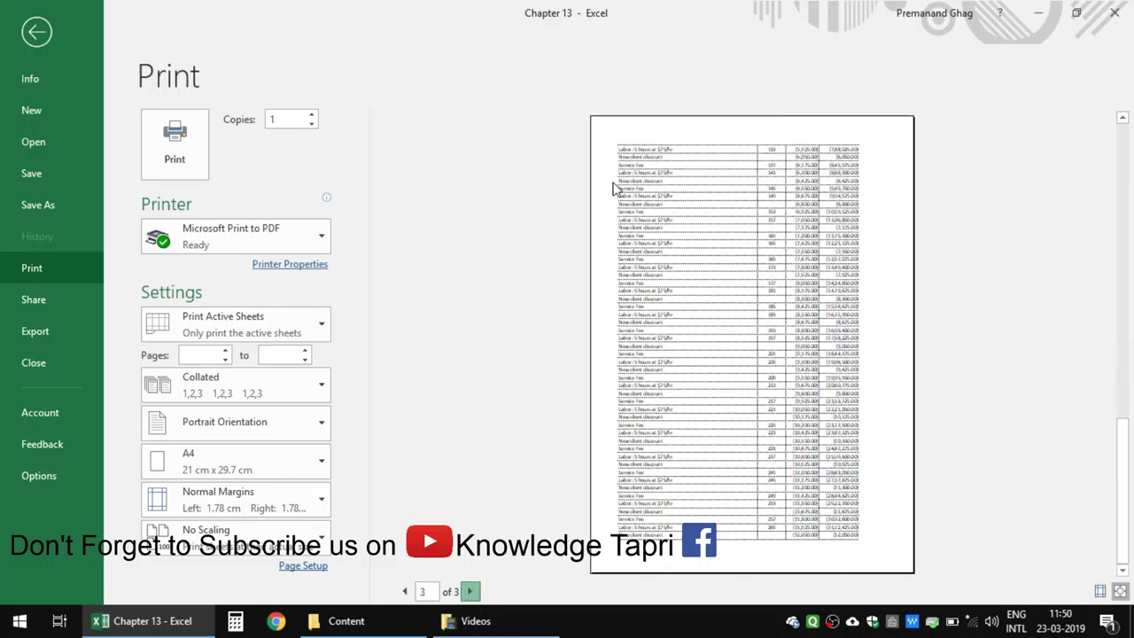
{"action": "left_click", "coordinate": [404, 591]}
{"action": "left_click", "coordinate": [404, 591]}
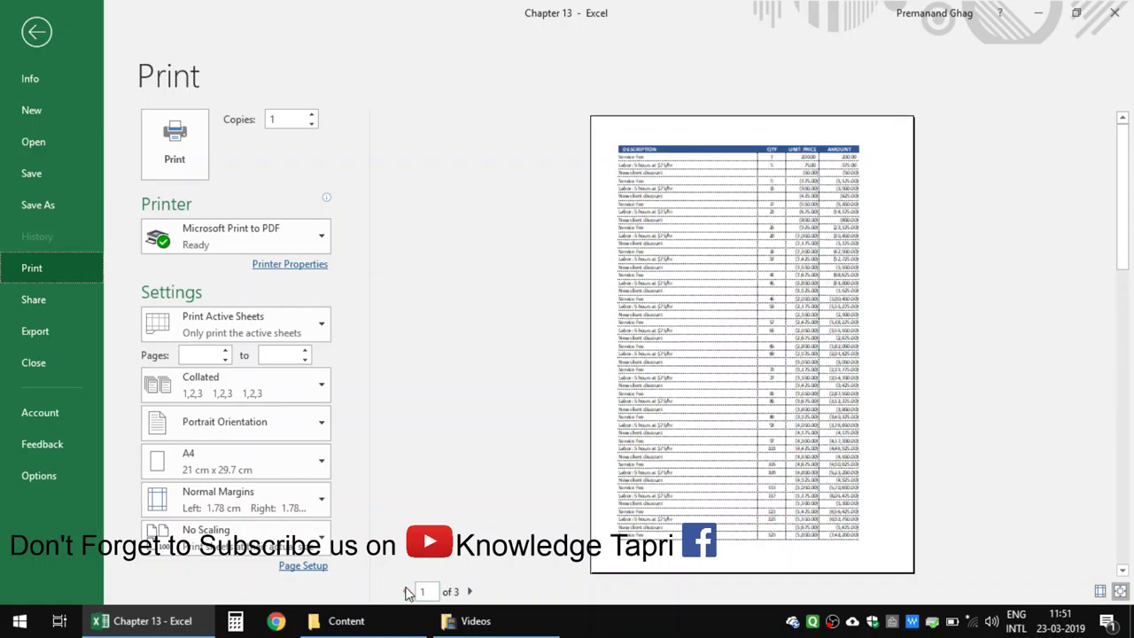
Step: Set Sheet2's Print Titles rows to repeat at top to $1:$1 and confirm
{"action": "key", "text": "Escape"}
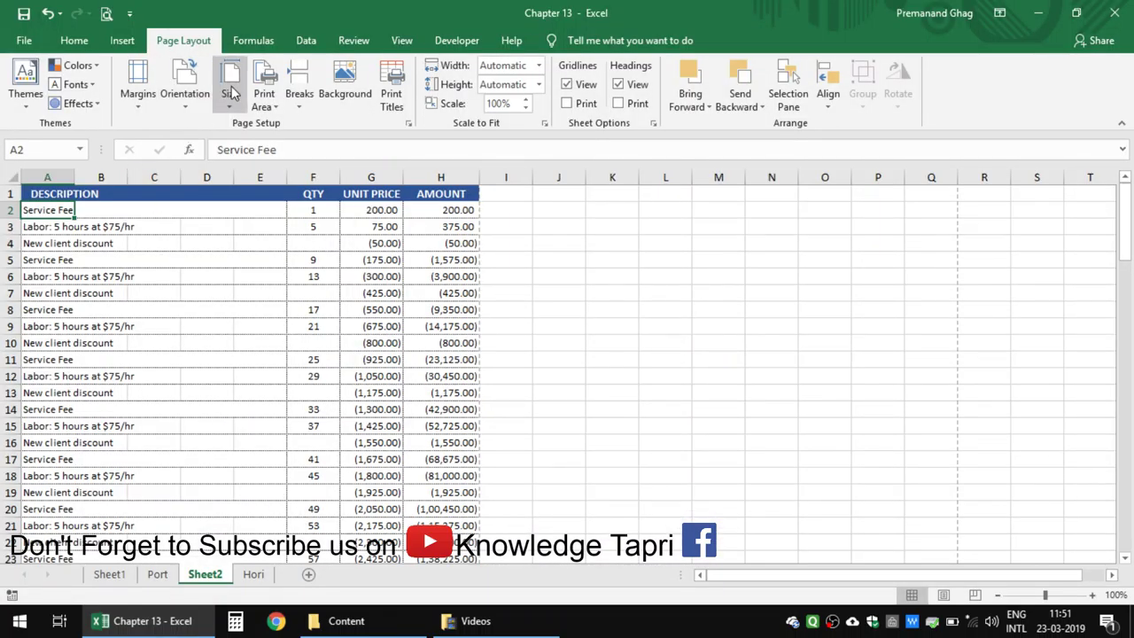
{"action": "left_click", "coordinate": [386, 95]}
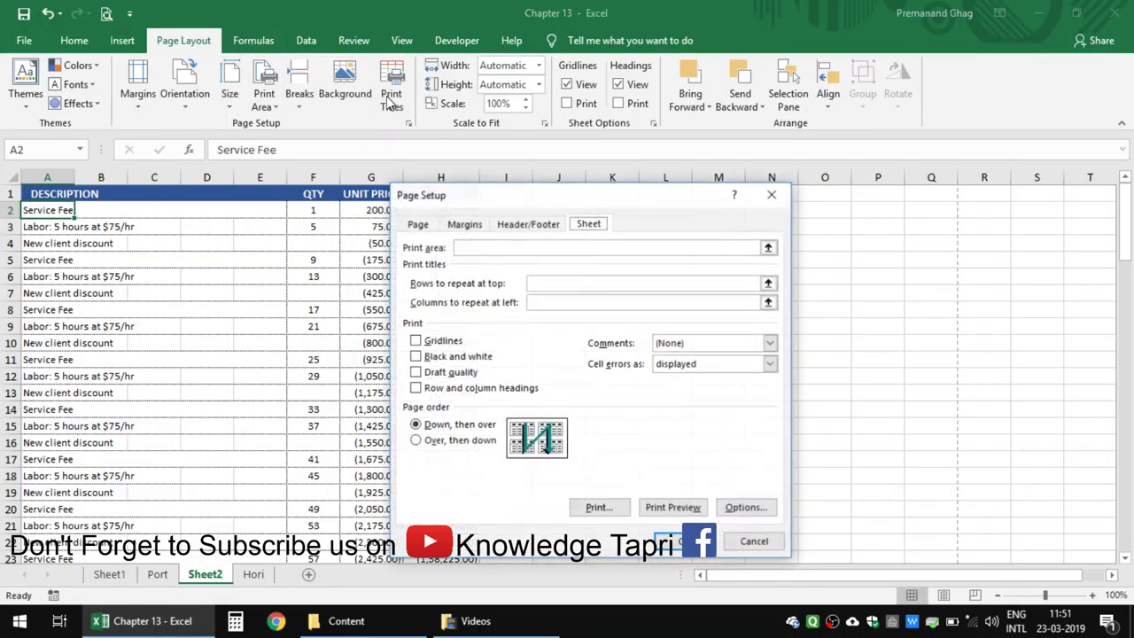
{"action": "left_click", "coordinate": [691, 283]}
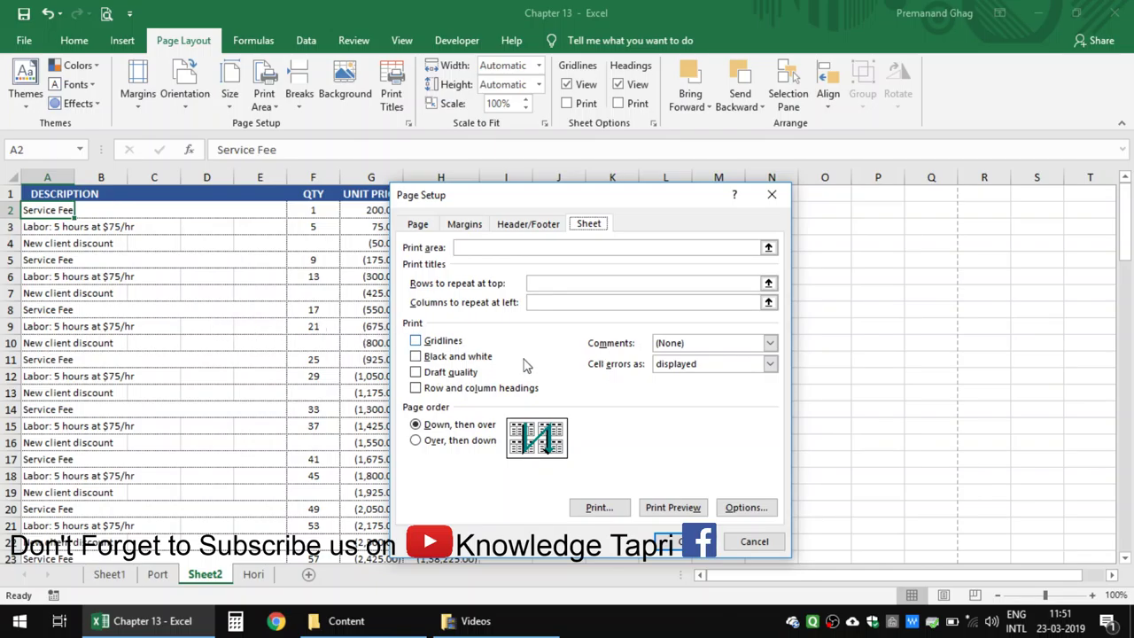
{"action": "left_click", "coordinate": [769, 284]}
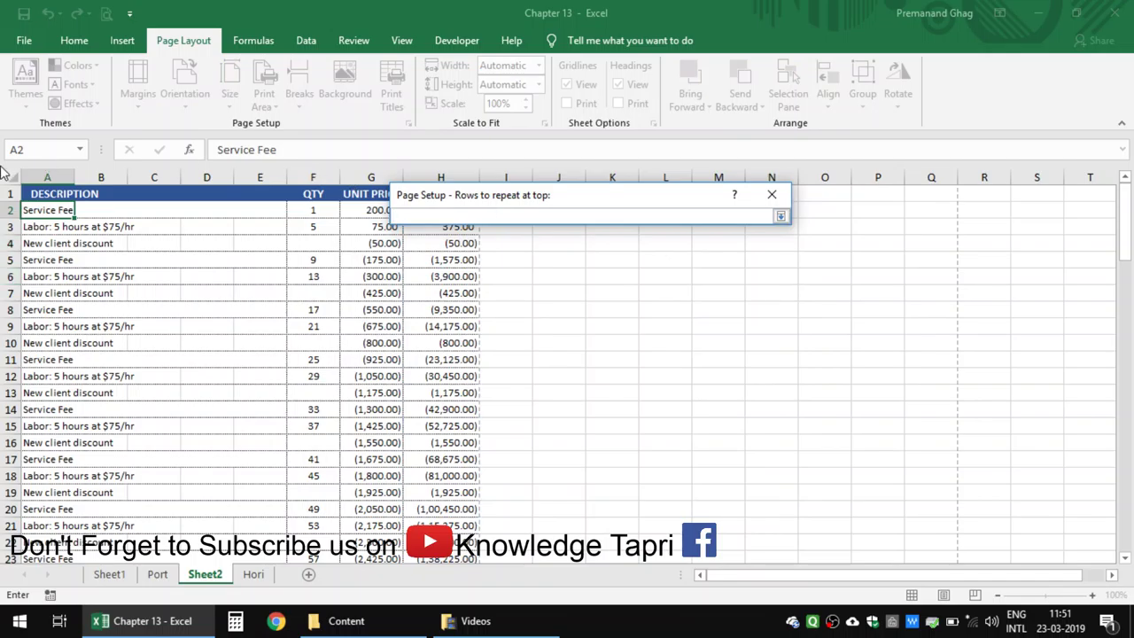
{"action": "left_click", "coordinate": [5, 191]}
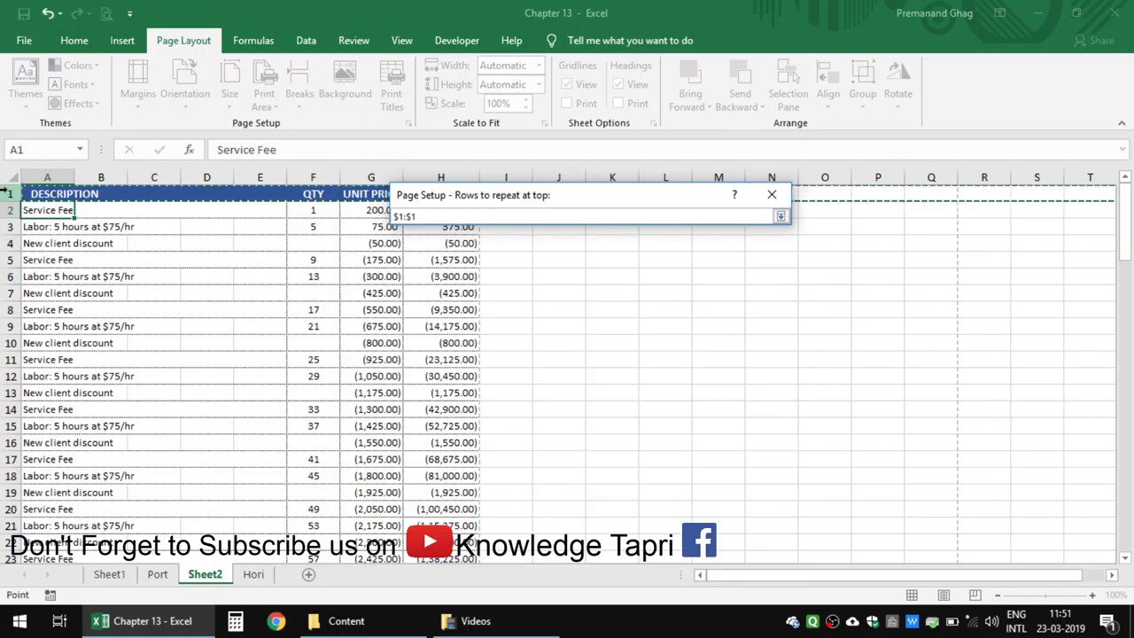
{"action": "key", "text": "Return"}
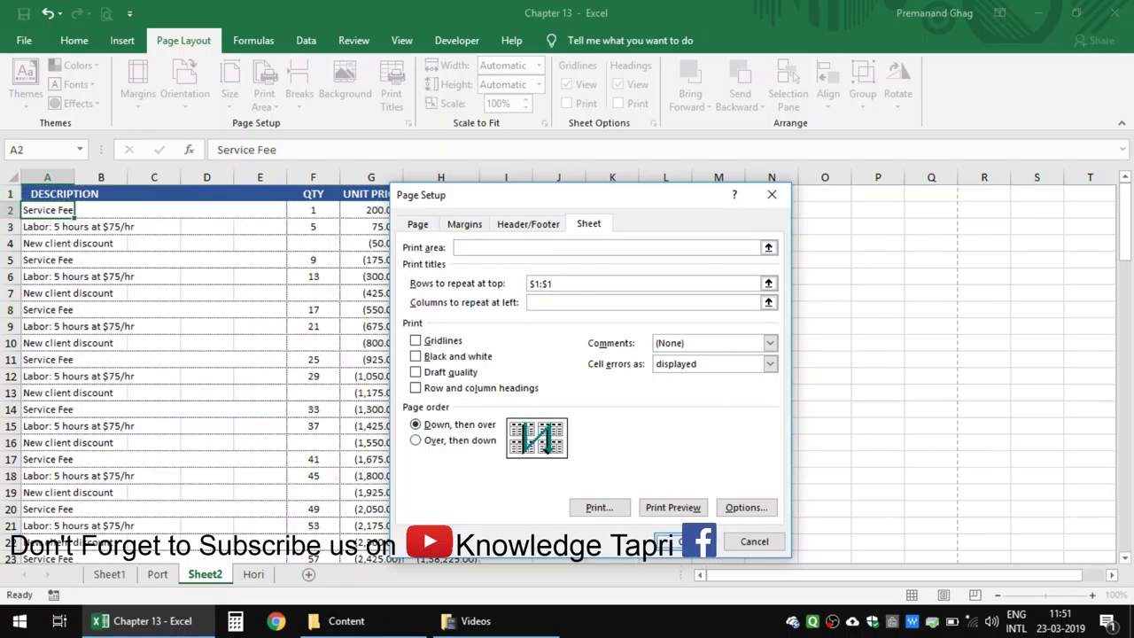
{"action": "left_click", "coordinate": [669, 541]}
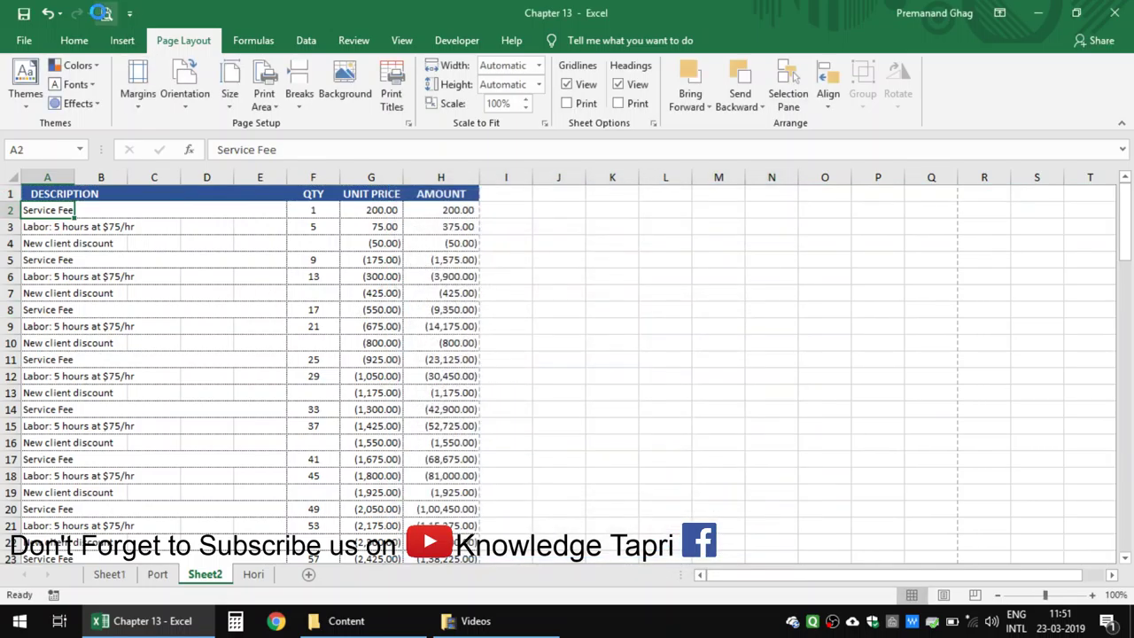
{"action": "left_click", "coordinate": [101, 13]}
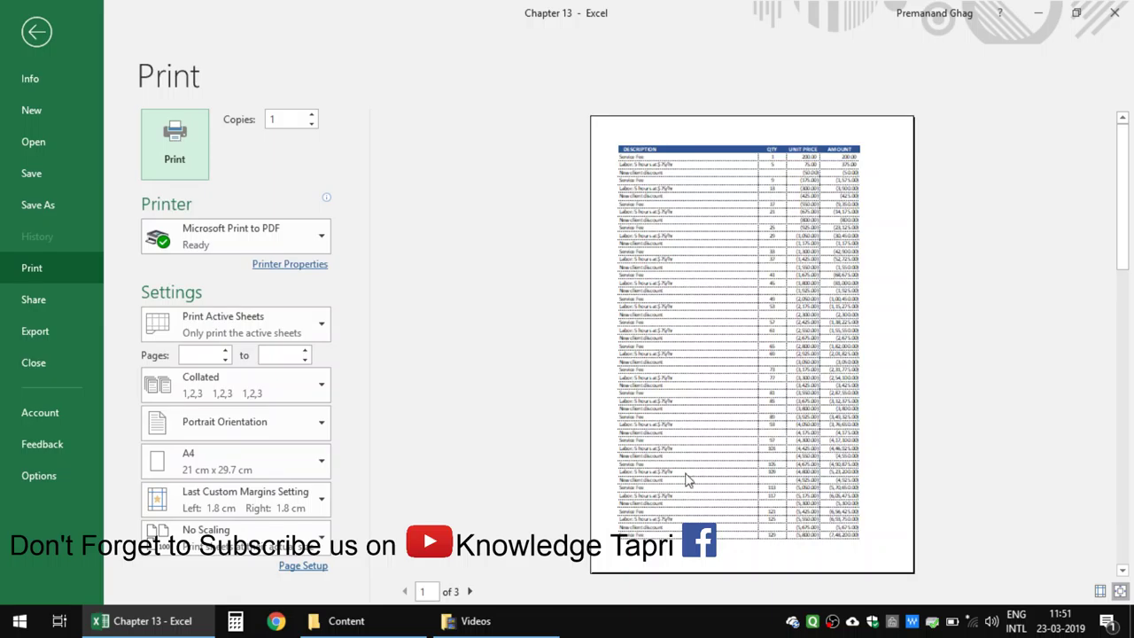
{"action": "left_click", "coordinate": [470, 591]}
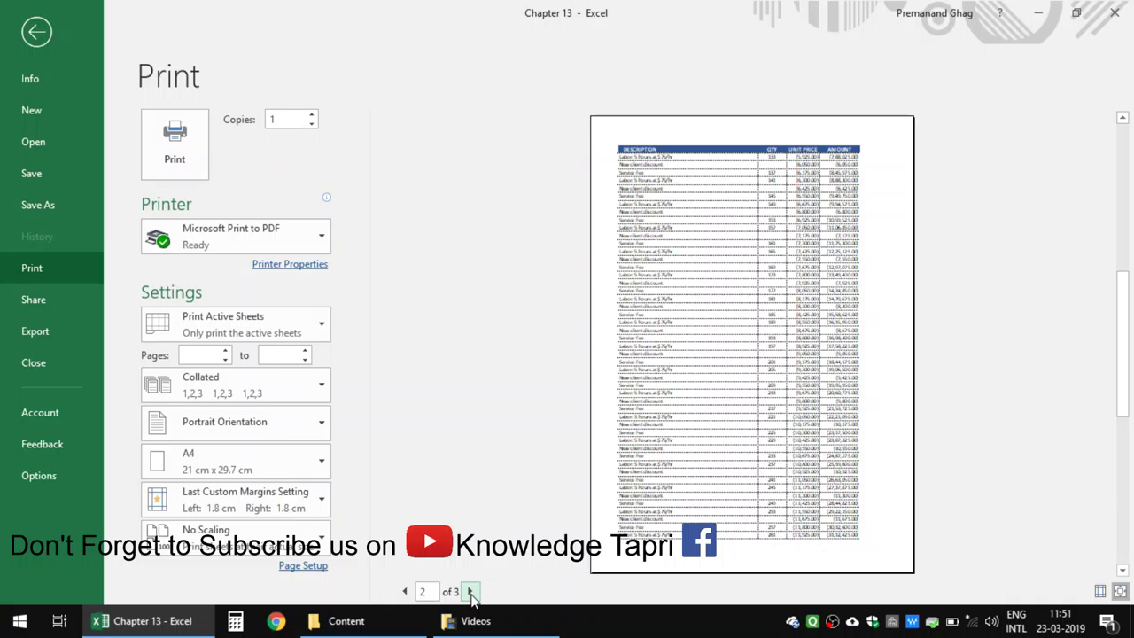
{"action": "left_click", "coordinate": [471, 592]}
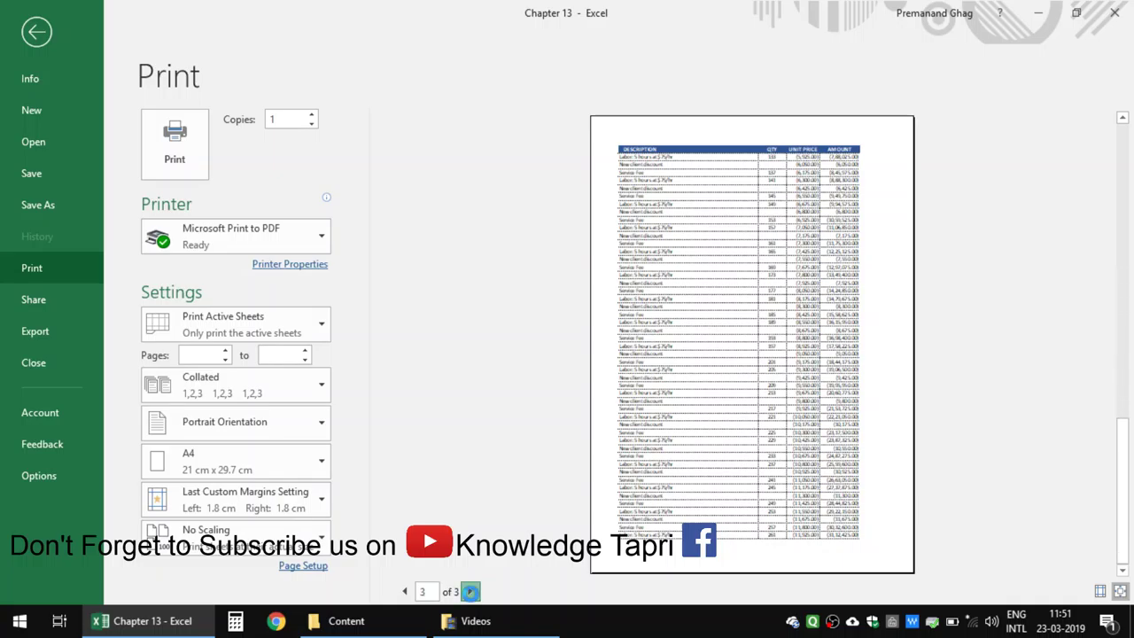
{"action": "left_click", "coordinate": [406, 592]}
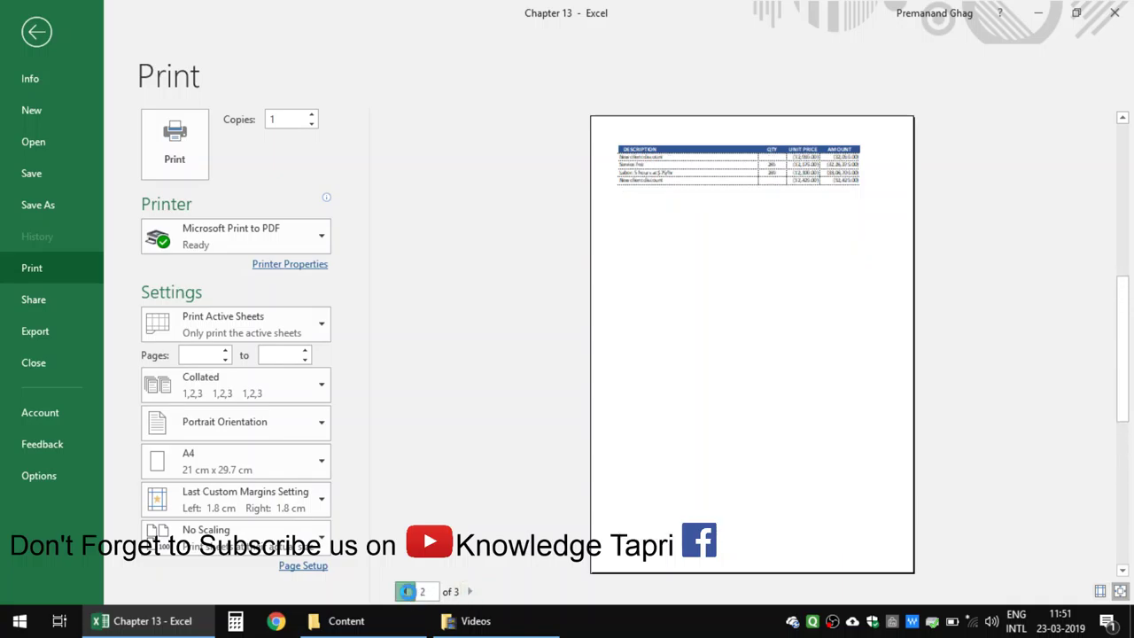
{"action": "left_click", "coordinate": [405, 592]}
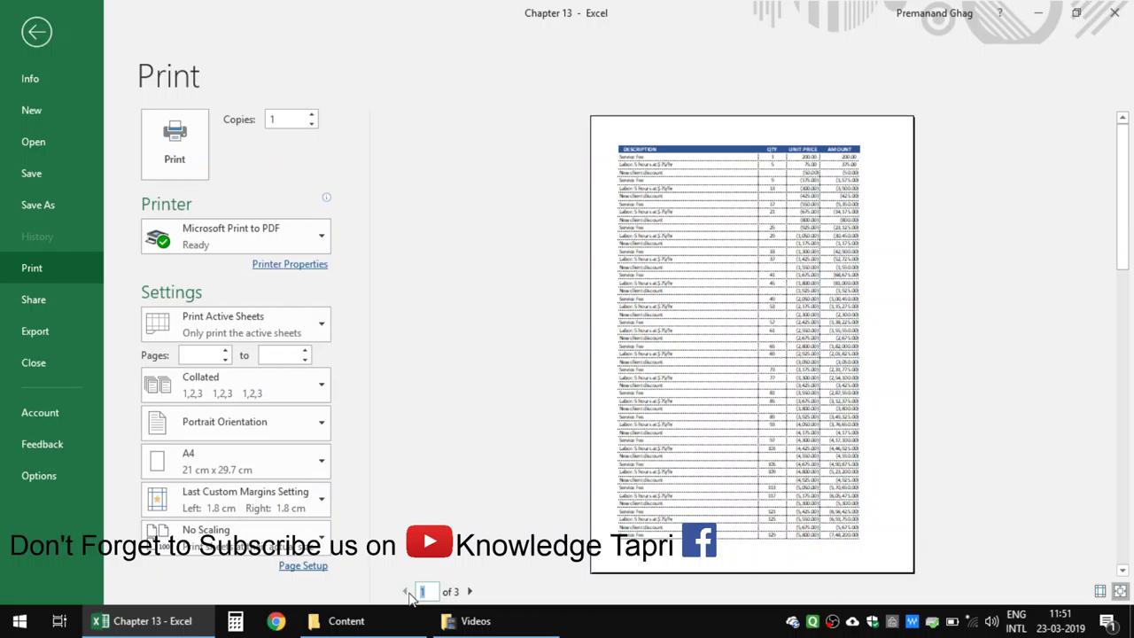
{"action": "key", "text": "Escape"}
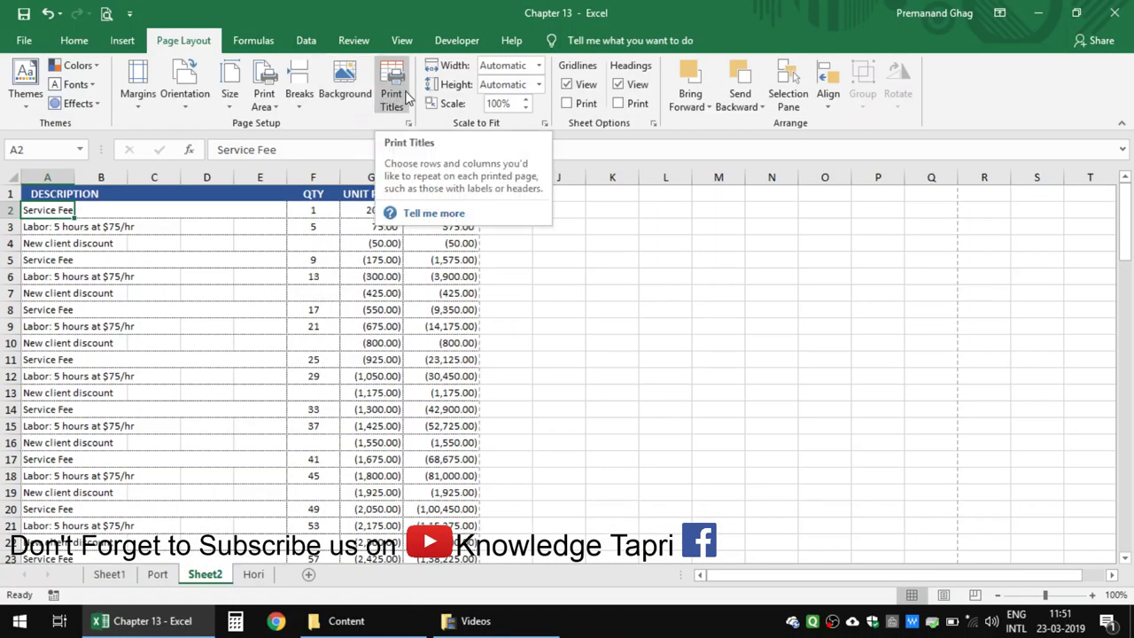
Step: Recheck the Page Setup print titles and close it unchanged
{"action": "left_click", "coordinate": [246, 258]}
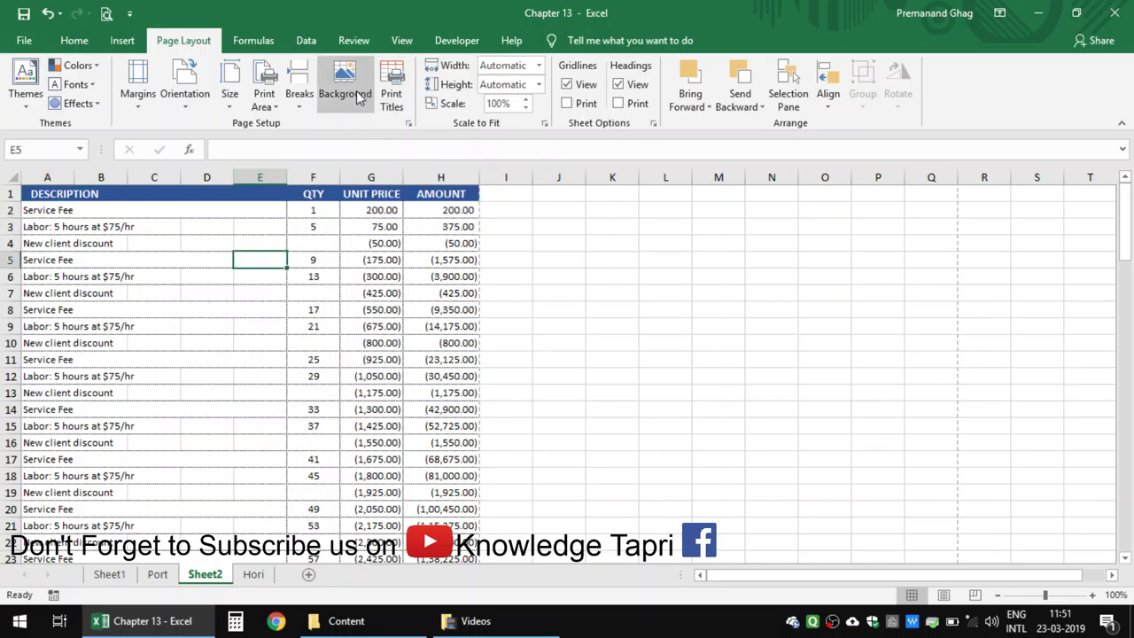
{"action": "left_click", "coordinate": [395, 75]}
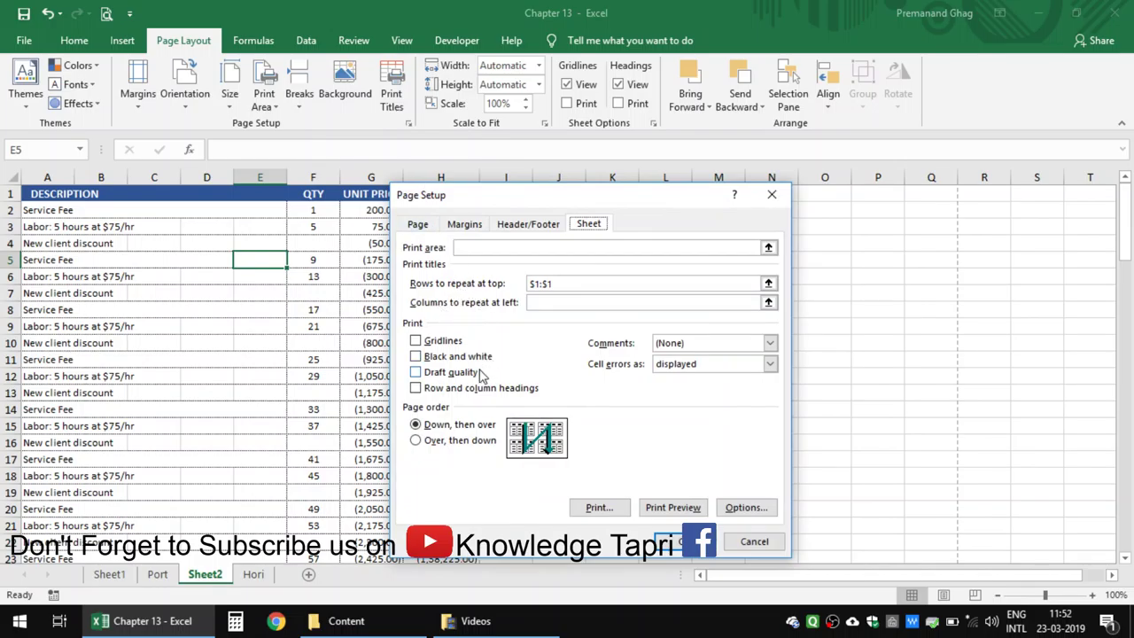
{"action": "left_click", "coordinate": [773, 195]}
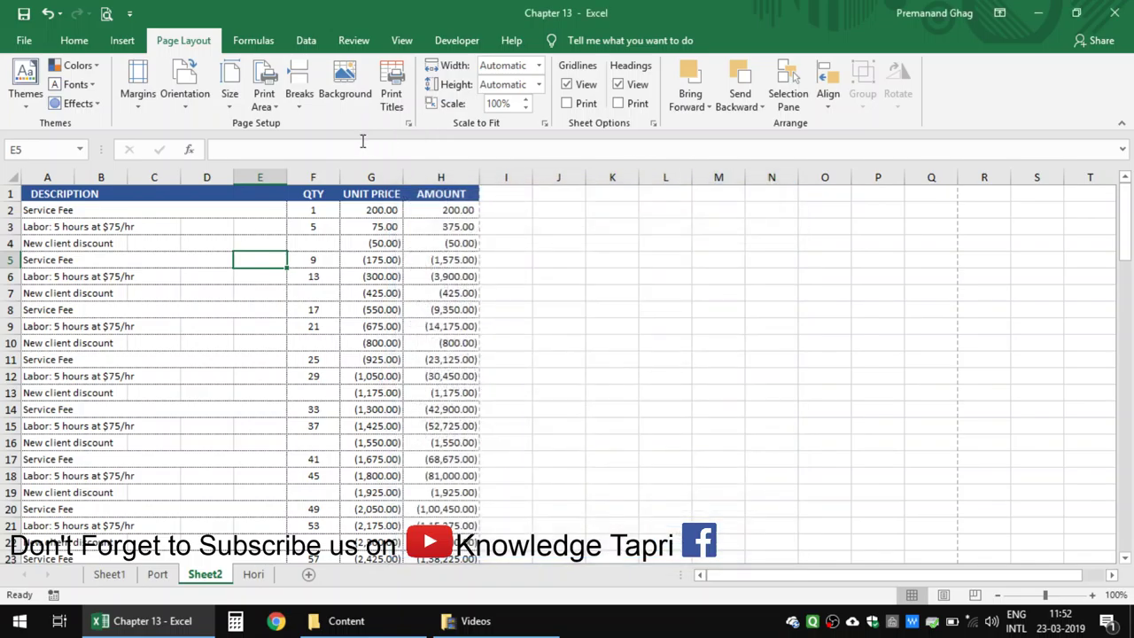
Step: Apply the New Final Logo_mini picture as Sheet2's sheet background
{"action": "left_click", "coordinate": [350, 93]}
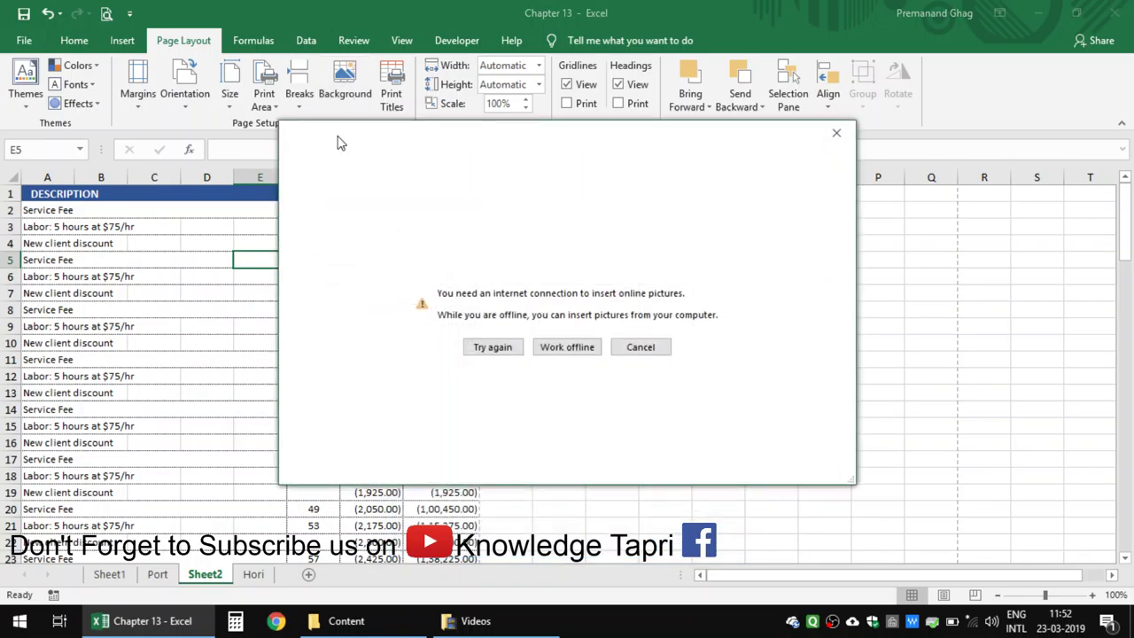
{"action": "left_click", "coordinate": [568, 348]}
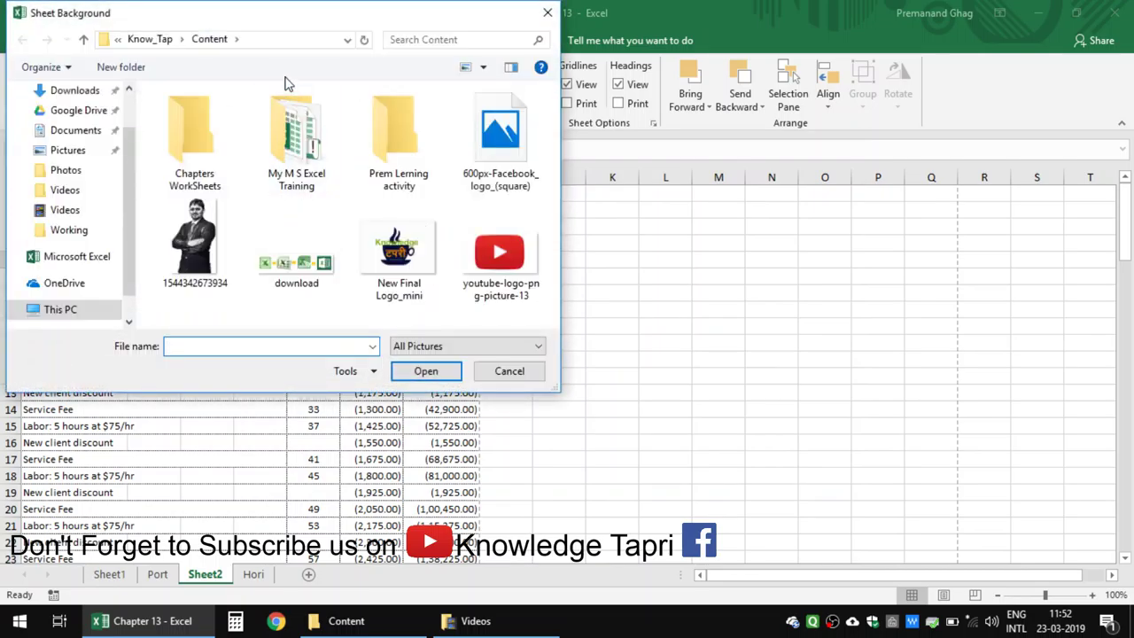
{"action": "double_click", "coordinate": [397, 251]}
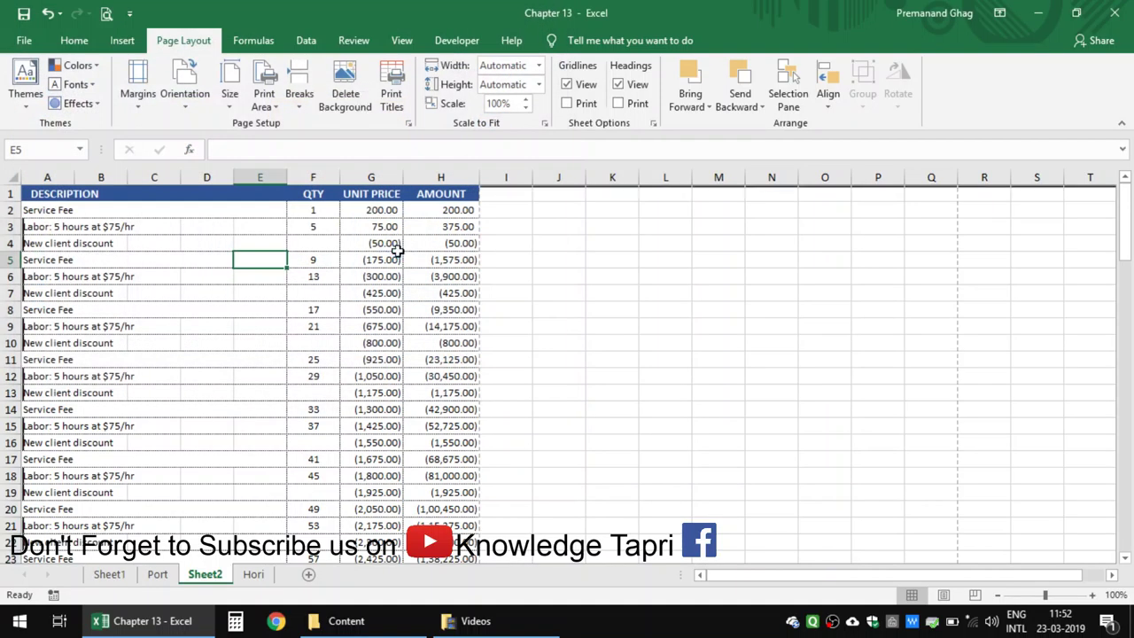
Step: Step through cells around J6 and along row 6 to inspect the table, including H6's formula
{"action": "left_click", "coordinate": [545, 312]}
{"action": "left_click", "coordinate": [562, 280]}
{"action": "key", "text": "Up"}
{"action": "key", "text": "Up"}
{"action": "key", "text": "Up"}
{"action": "key", "text": "Up"}
{"action": "key", "text": "Up"}
{"action": "key", "text": "Left"}
{"action": "left_click", "coordinate": [563, 280]}
{"action": "key", "text": "Left"}
{"action": "key", "text": "Left"}
{"action": "key", "text": "Left"}
{"action": "left_click", "coordinate": [563, 280]}
{"action": "key", "text": "Left"}
{"action": "key", "text": "Left"}
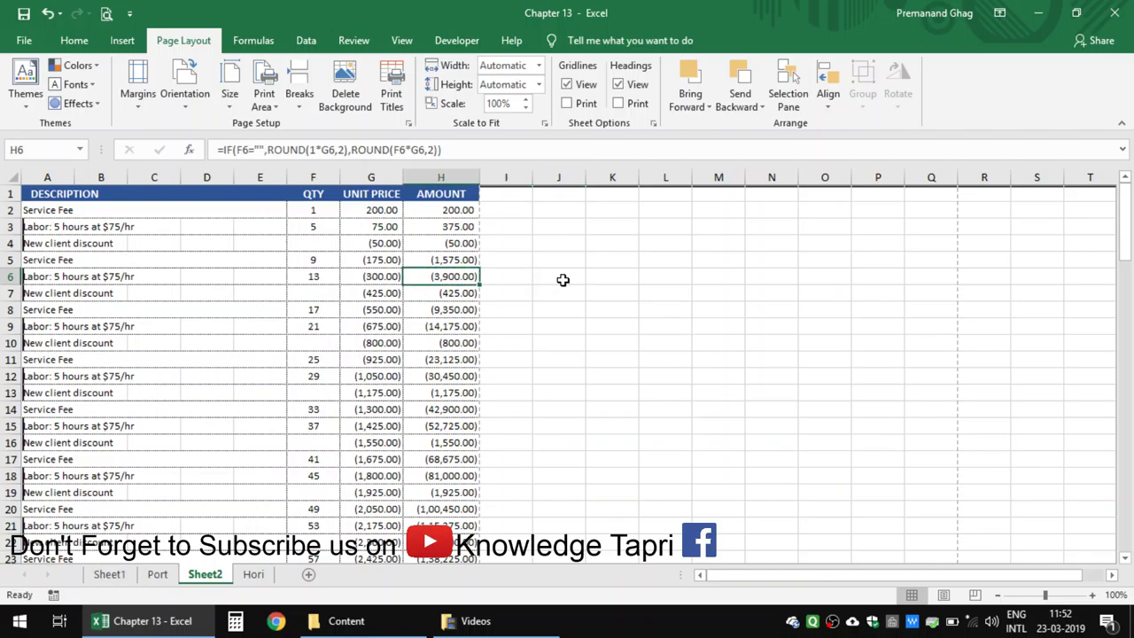
{"action": "key", "text": "Left"}
{"action": "key", "text": "Left"}
{"action": "key", "text": "Left"}
{"action": "key", "text": "Left"}
{"action": "key", "text": "Left"}
{"action": "key", "text": "Right"}
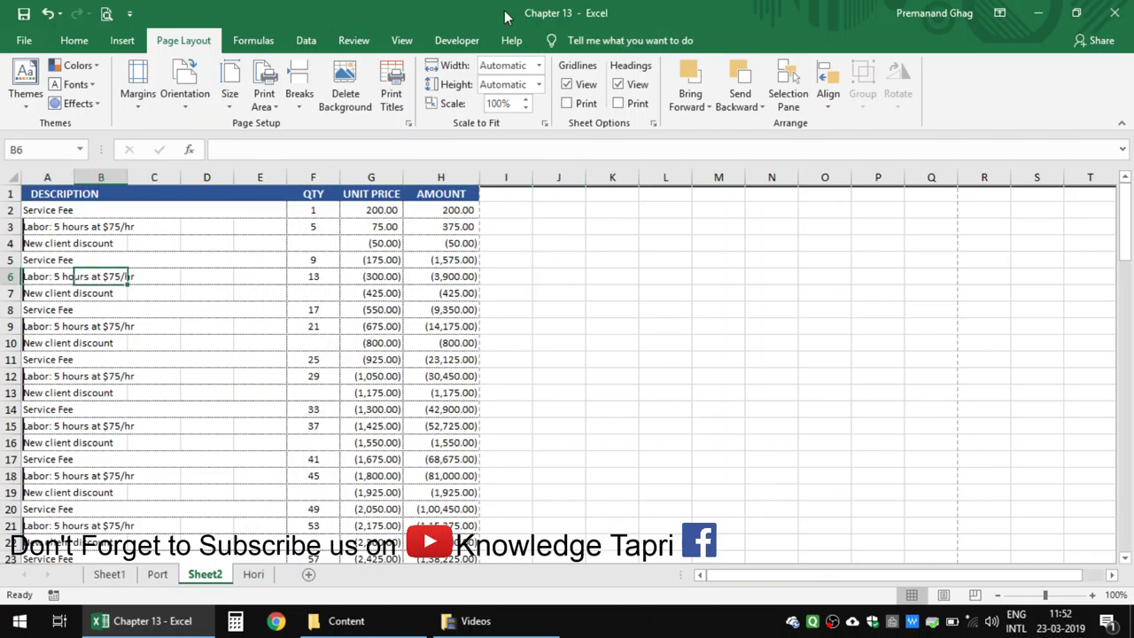
Step: Replace the logo background on Sheet2 with the portrait photo
{"action": "left_click", "coordinate": [362, 104]}
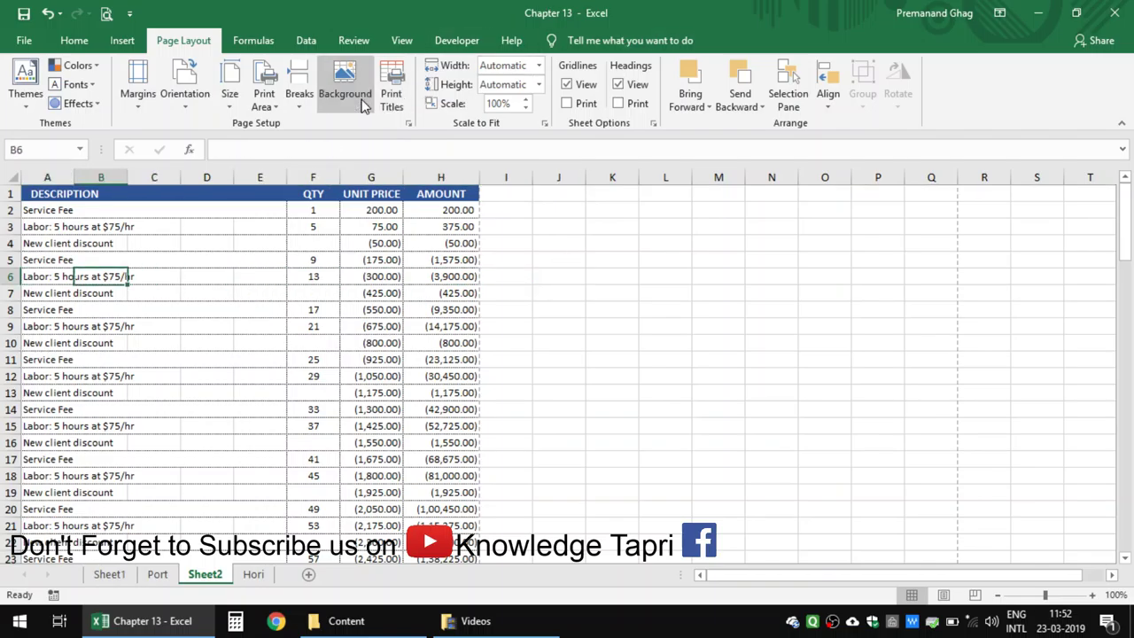
{"action": "left_click", "coordinate": [362, 104]}
{"action": "left_click", "coordinate": [570, 348]}
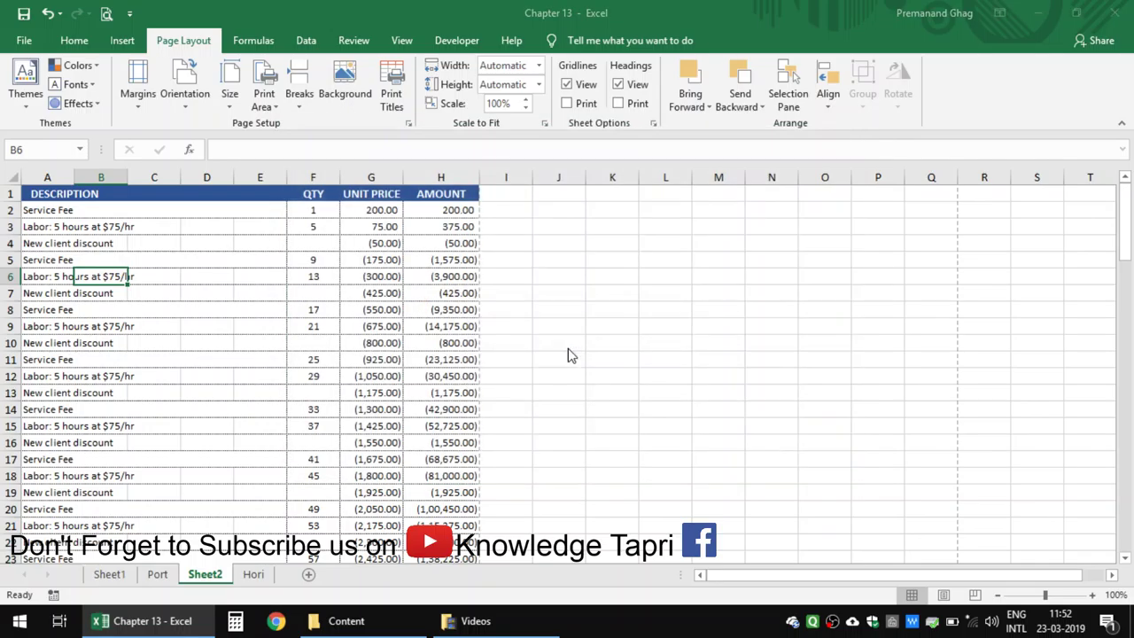
{"action": "left_click", "coordinate": [195, 241]}
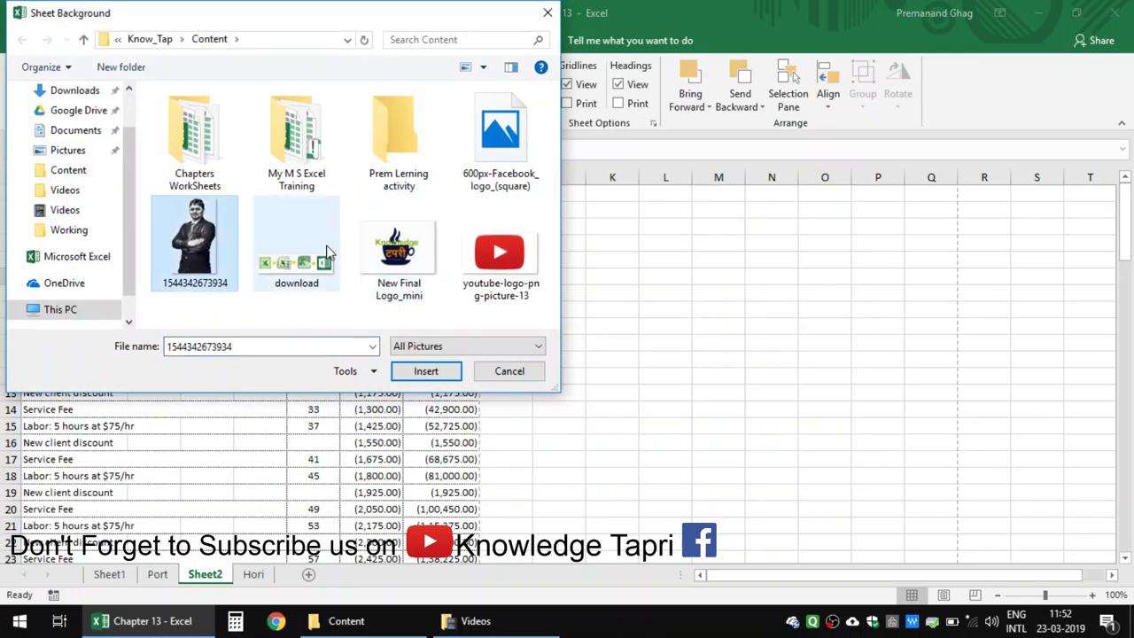
{"action": "left_click", "coordinate": [448, 372]}
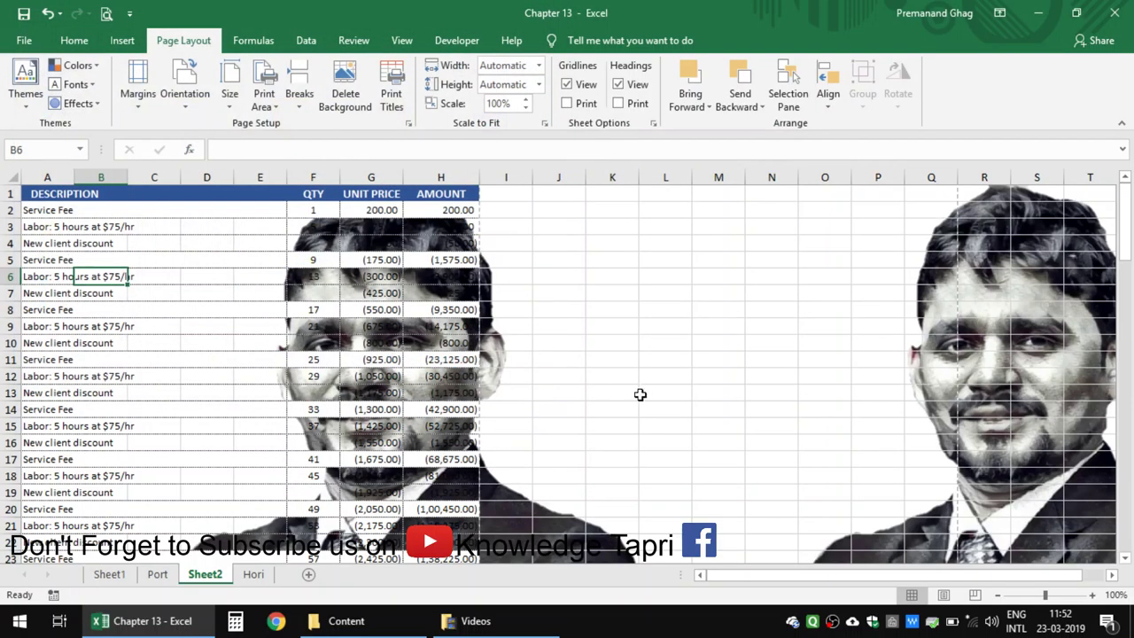
Step: Zoom the sheet out to see the whole tiled portrait background
{"action": "left_click", "coordinate": [754, 307]}
{"action": "key", "text": "Right"}
{"action": "key", "text": "Right"}
{"action": "key", "text": "Right"}
{"action": "key", "text": "Right"}
{"action": "key", "text": "Right"}
{"action": "key", "text": "Right"}
{"action": "key", "text": "Right"}
{"action": "key", "text": "Left"}
{"action": "key", "text": "Left"}
{"action": "key", "text": "Left"}
{"action": "key", "text": "Left"}
{"action": "key", "text": "Left"}
{"action": "key", "text": "Left"}
{"action": "key", "text": "Left"}
{"action": "key", "text": "Left"}
{"action": "key", "text": "Left"}
{"action": "key", "text": "Left"}
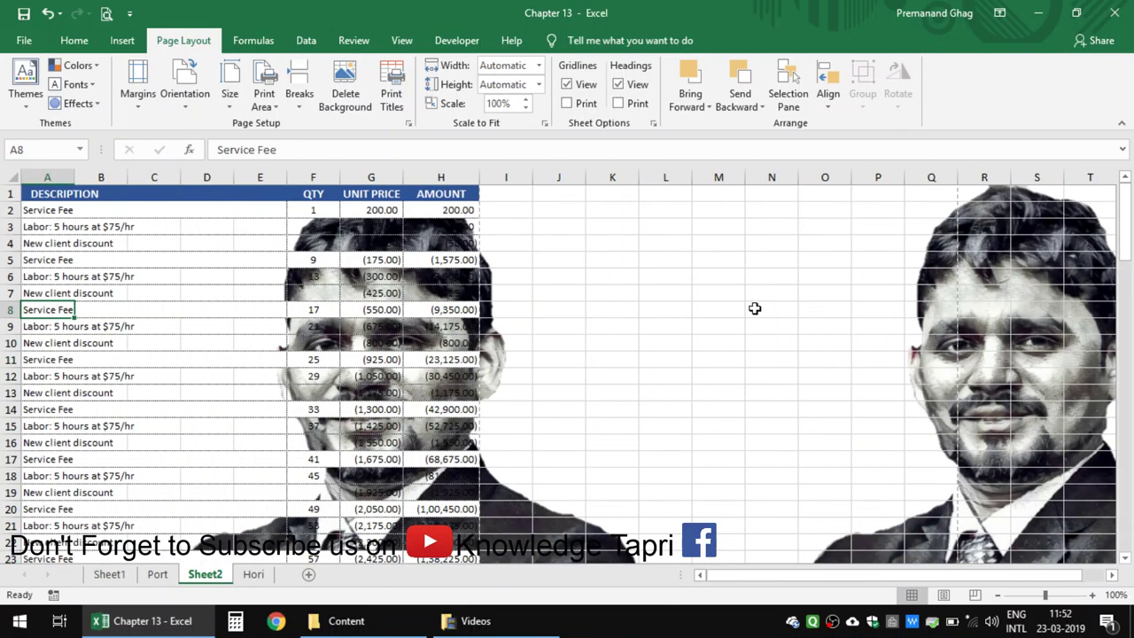
{"action": "left_click", "coordinate": [997, 594]}
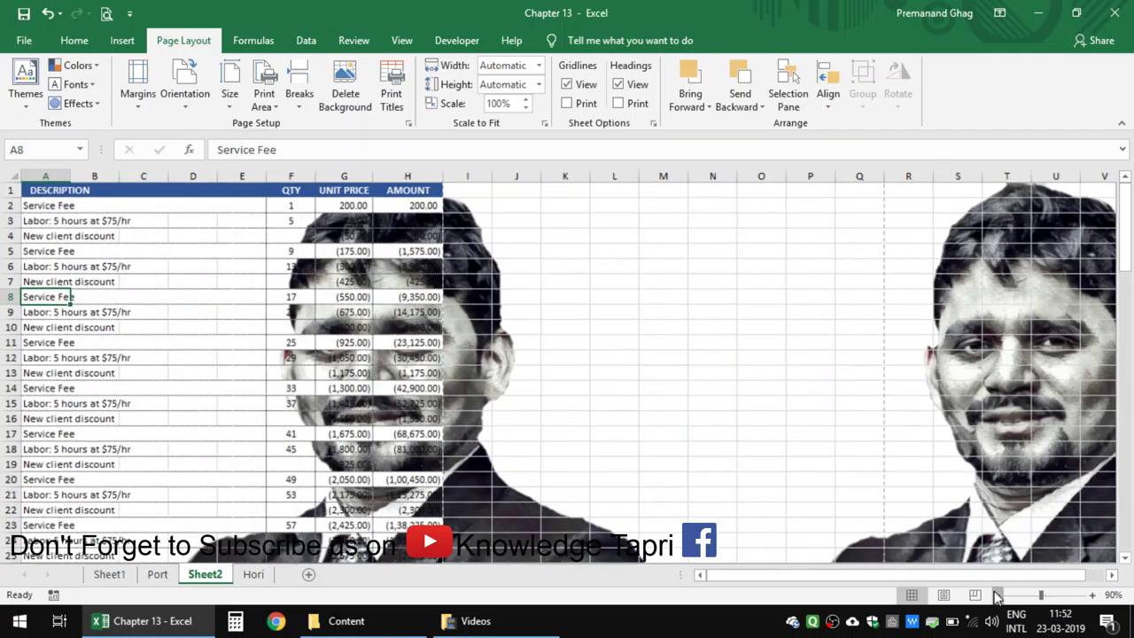
{"action": "left_click", "coordinate": [997, 595]}
{"action": "left_click", "coordinate": [997, 594]}
{"action": "left_click", "coordinate": [997, 595]}
{"action": "left_click", "coordinate": [997, 594]}
{"action": "left_click", "coordinate": [997, 594]}
{"action": "left_click", "coordinate": [997, 594]}
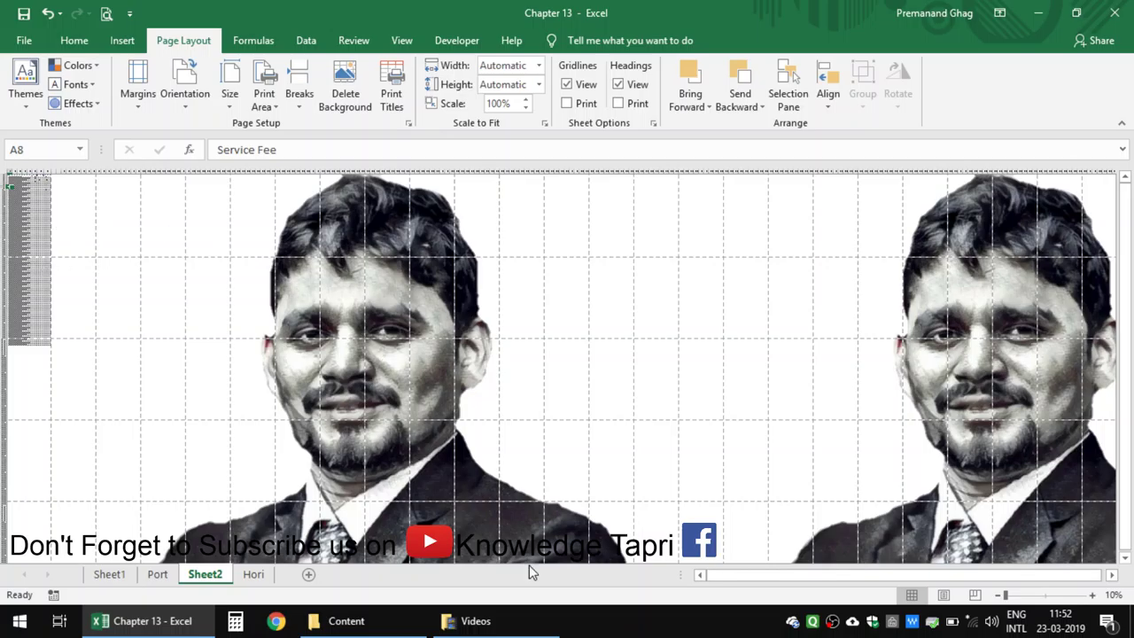
Step: Zoom back in to near normal size and select cell F16
{"action": "left_click", "coordinate": [1012, 596]}
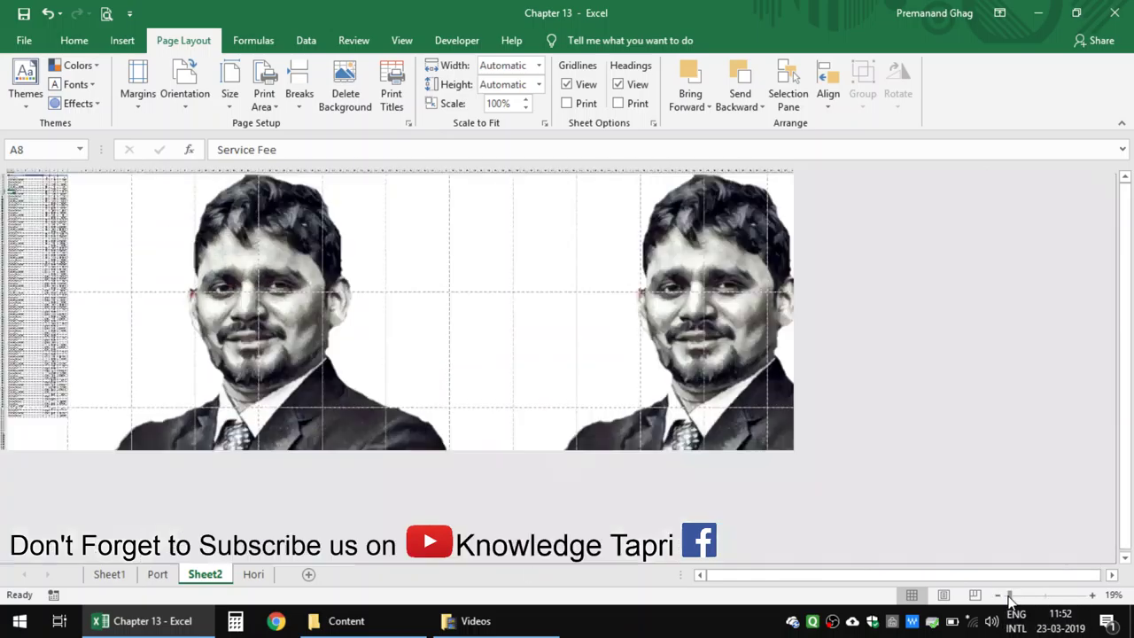
{"action": "left_click_drag", "start_coordinate": [1011, 597], "coordinate": [1053, 601]}
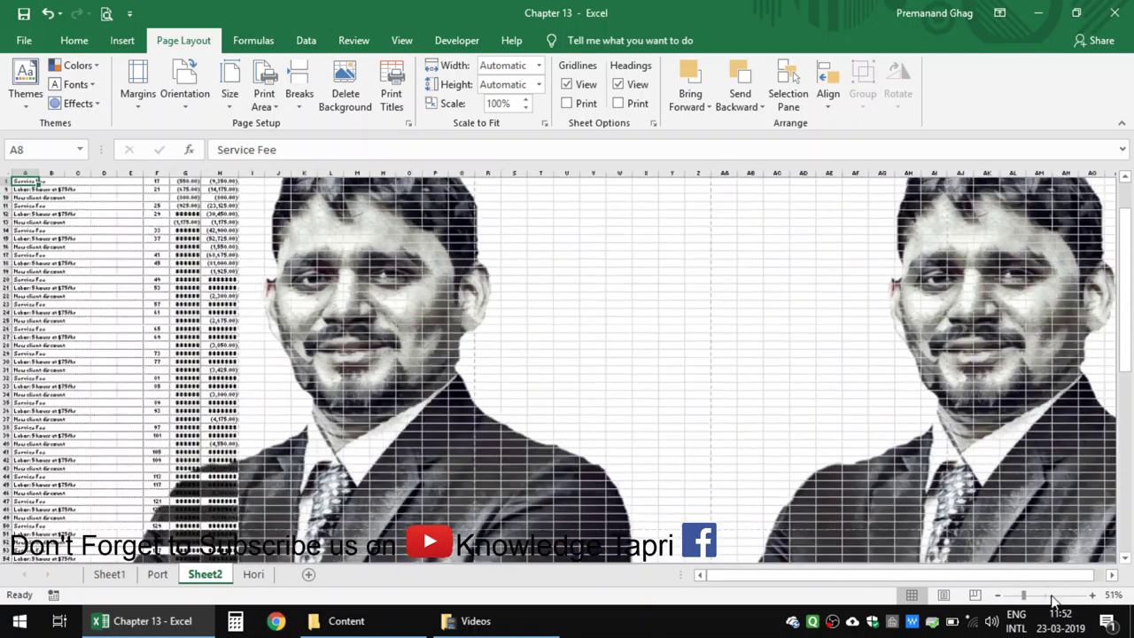
{"action": "left_click", "coordinate": [1053, 601]}
{"action": "left_click", "coordinate": [1053, 601]}
{"action": "left_click", "coordinate": [1053, 602]}
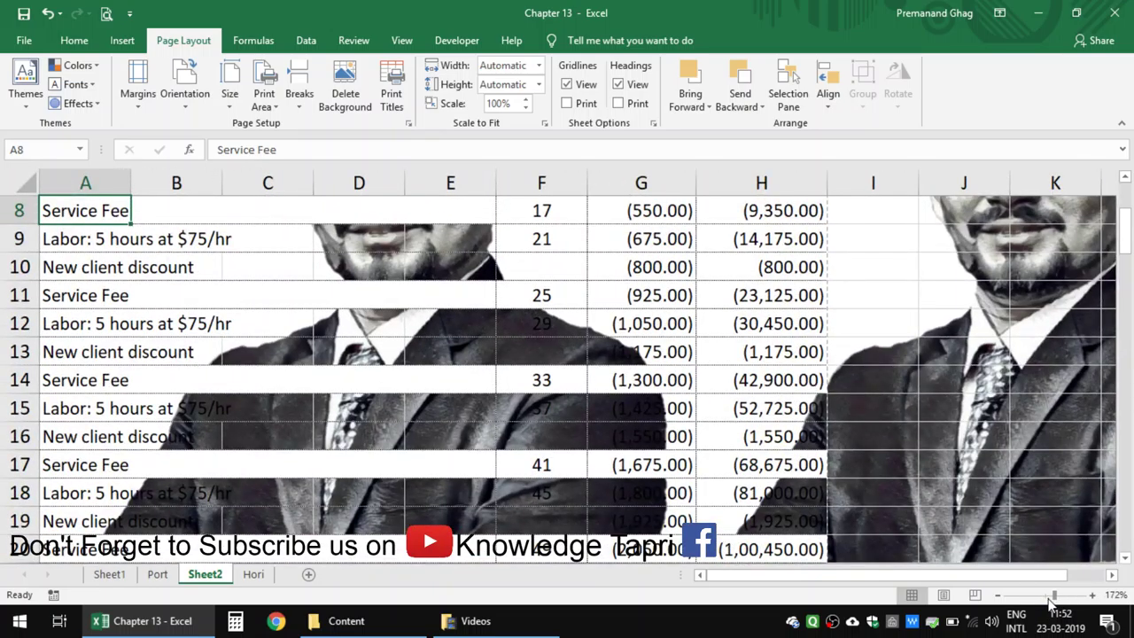
{"action": "left_click_drag", "start_coordinate": [1051, 601], "coordinate": [1047, 602]}
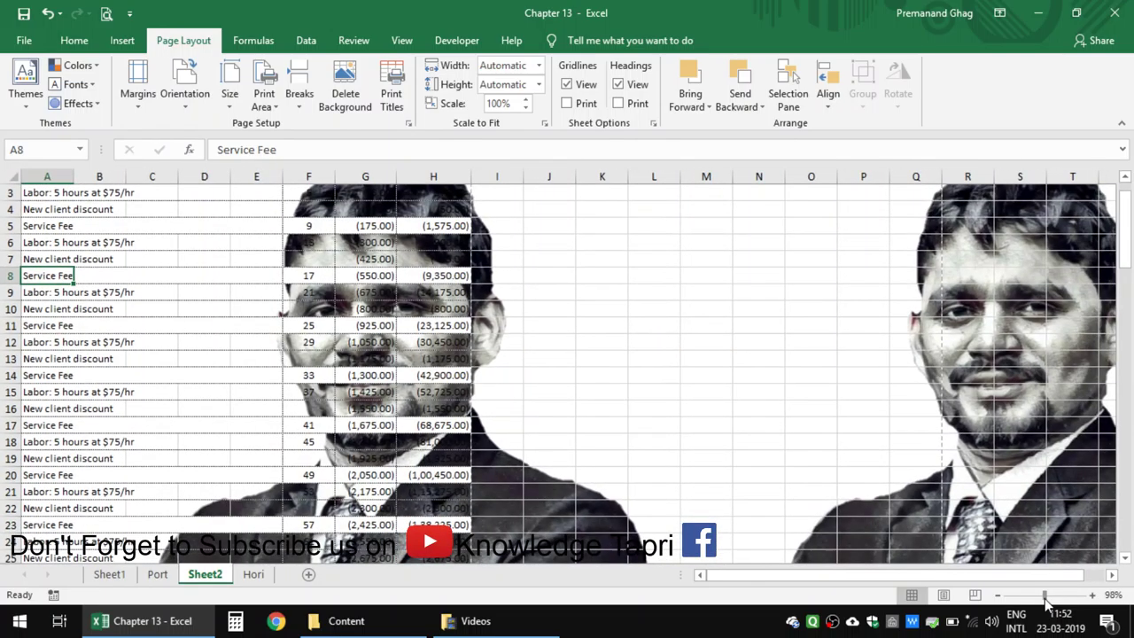
{"action": "left_click", "coordinate": [329, 405]}
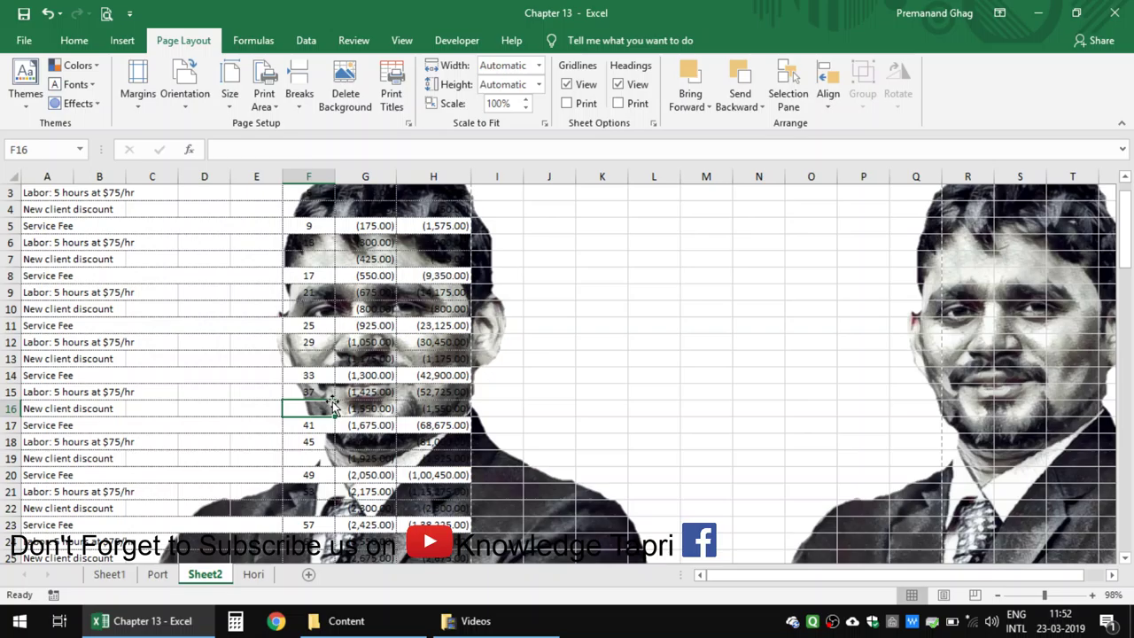
Step: Apply the download image as the Port invoice sheet's background
{"action": "left_click", "coordinate": [122, 575]}
{"action": "left_click", "coordinate": [159, 575]}
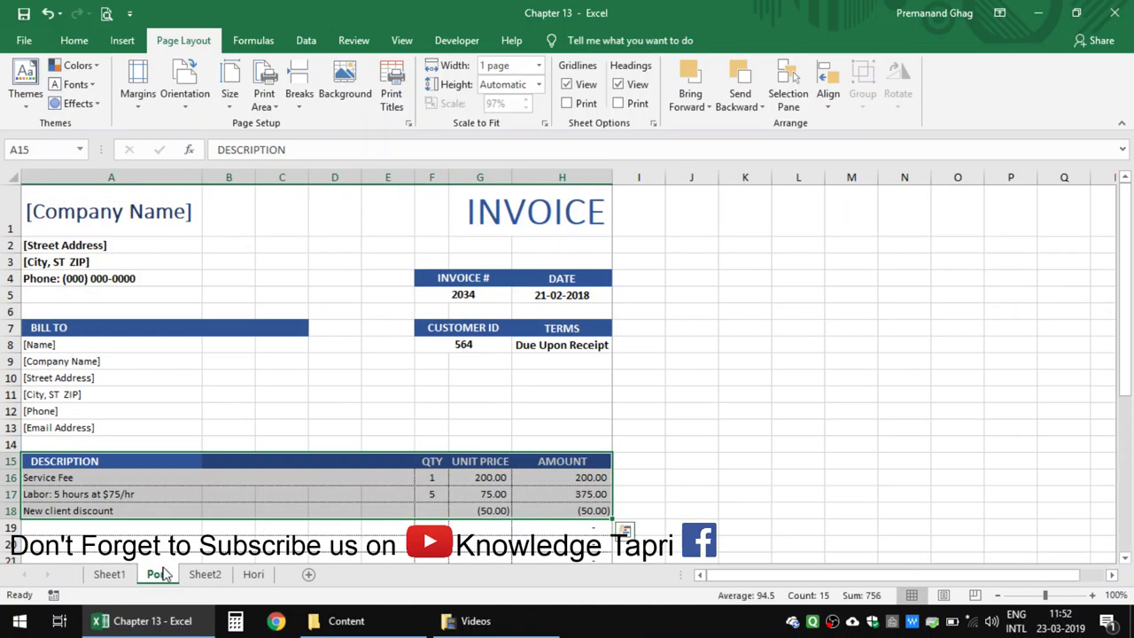
{"action": "left_click", "coordinate": [275, 246]}
{"action": "left_click", "coordinate": [359, 89]}
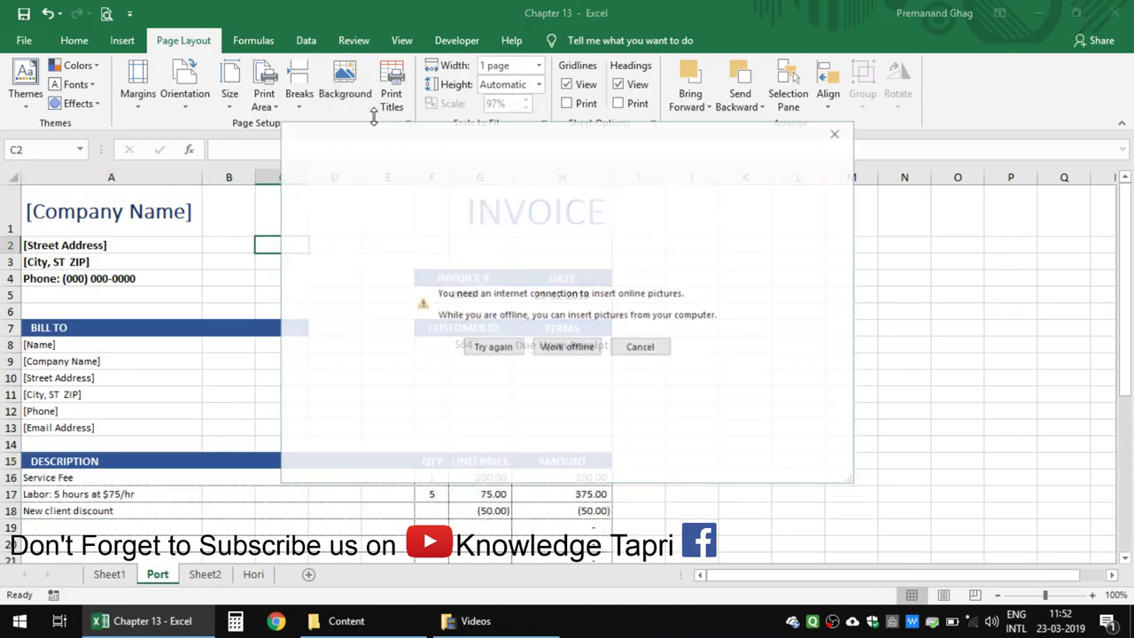
{"action": "left_click", "coordinate": [572, 346]}
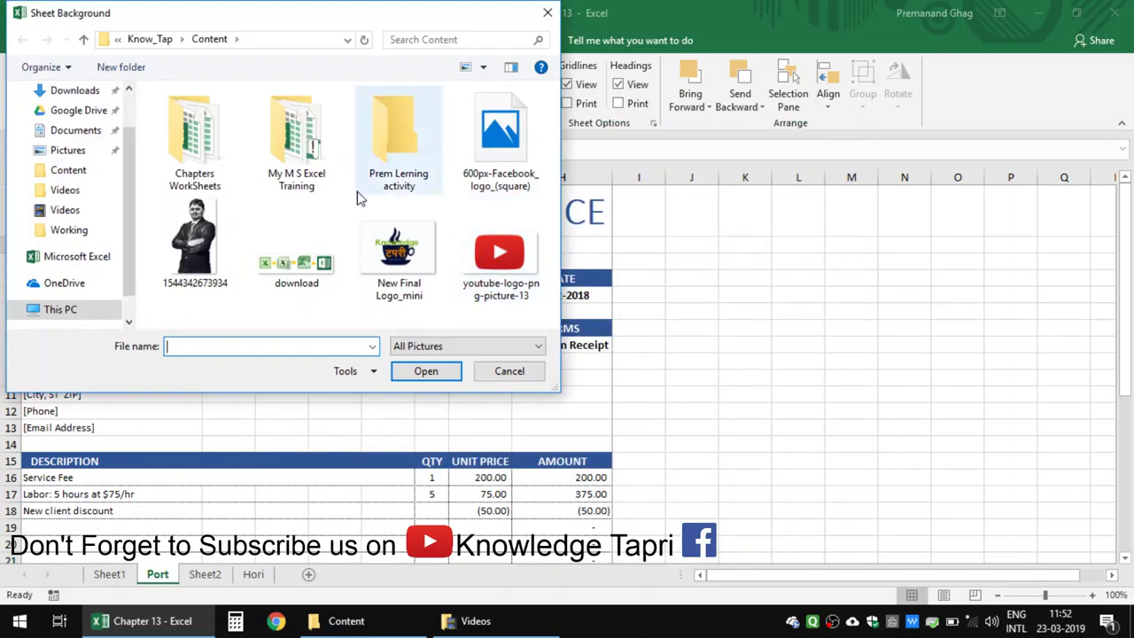
{"action": "left_click", "coordinate": [306, 261]}
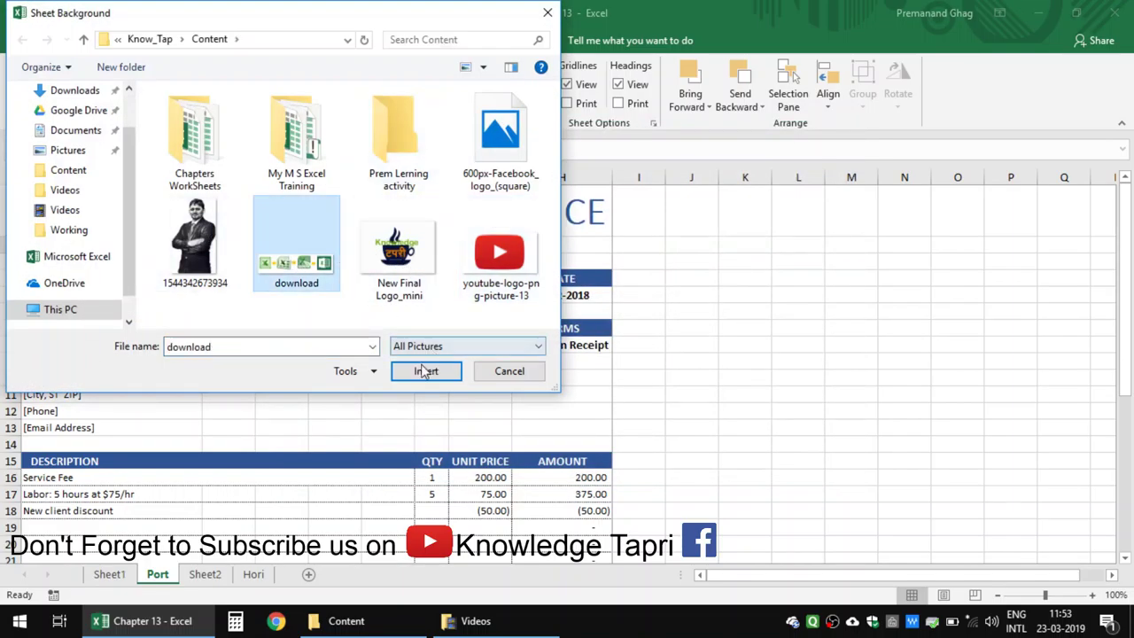
{"action": "left_click", "coordinate": [426, 371]}
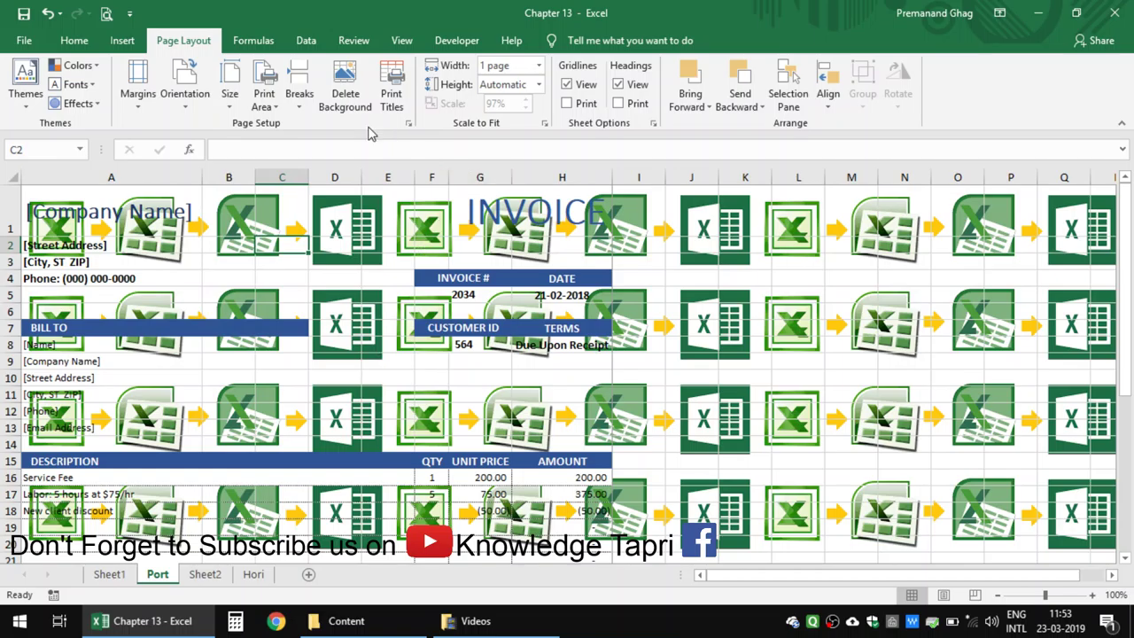
Step: Delete the Port sheet's background, cancel a second picture choice, and return to Sheet2
{"action": "left_click", "coordinate": [349, 104]}
{"action": "left_click", "coordinate": [351, 109]}
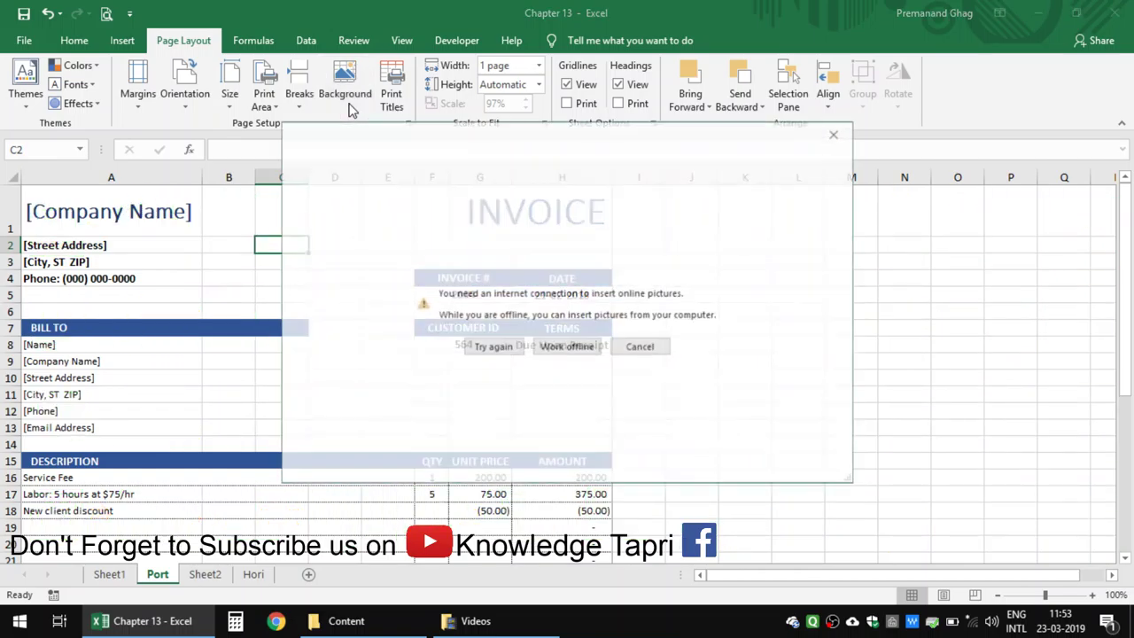
{"action": "left_click", "coordinate": [592, 353]}
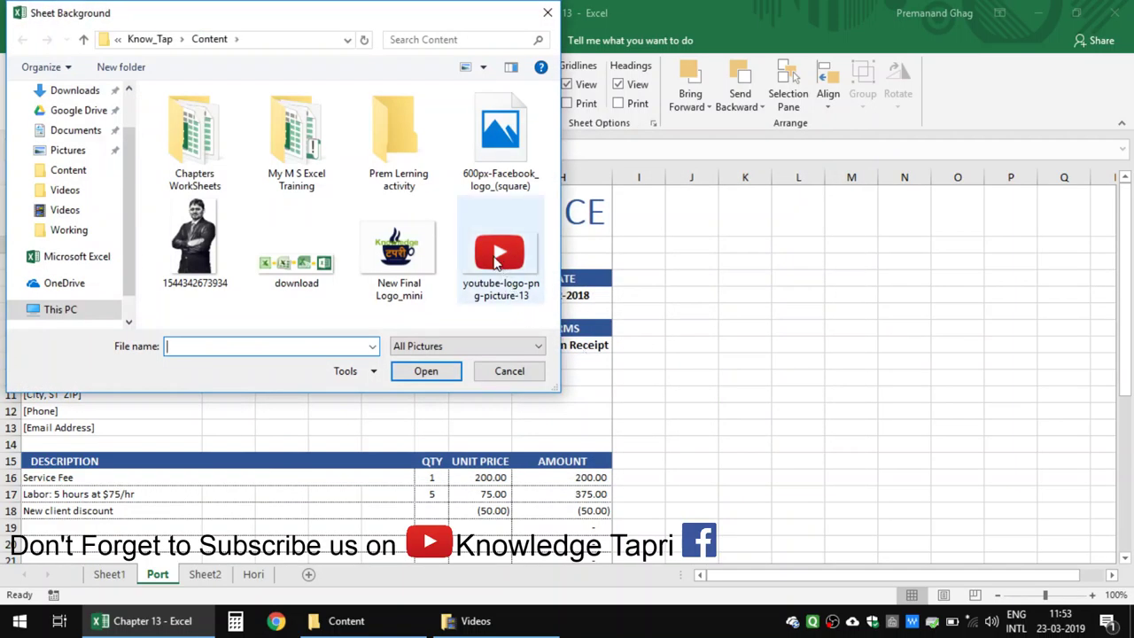
{"action": "left_click", "coordinate": [546, 13]}
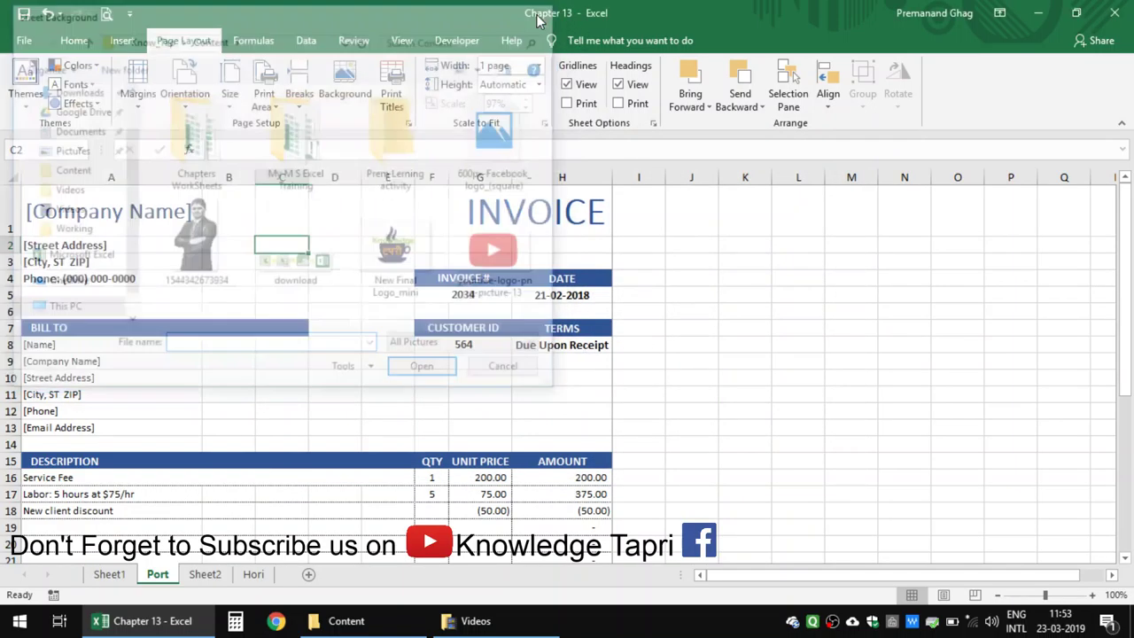
{"action": "left_click", "coordinate": [304, 377]}
{"action": "left_click", "coordinate": [221, 576]}
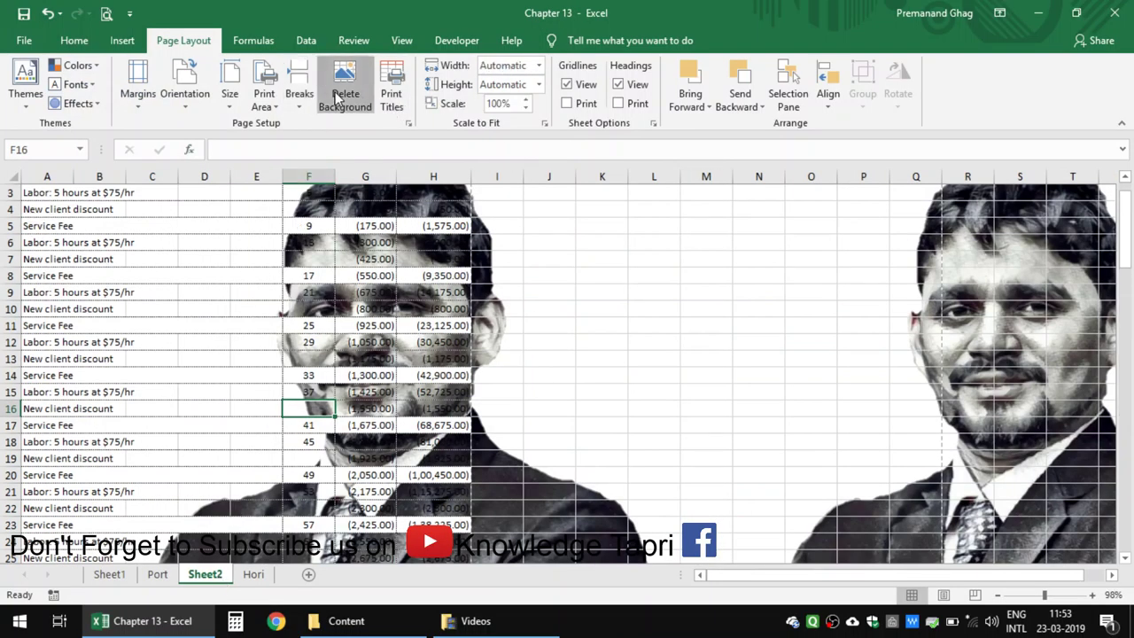
Step: Delete Sheet2's portrait photo background and return to cell A1 at the DESCRIPTION header
{"action": "left_click", "coordinate": [344, 88]}
{"action": "left_click", "coordinate": [185, 280]}
{"action": "key", "text": "ctrl+Up"}
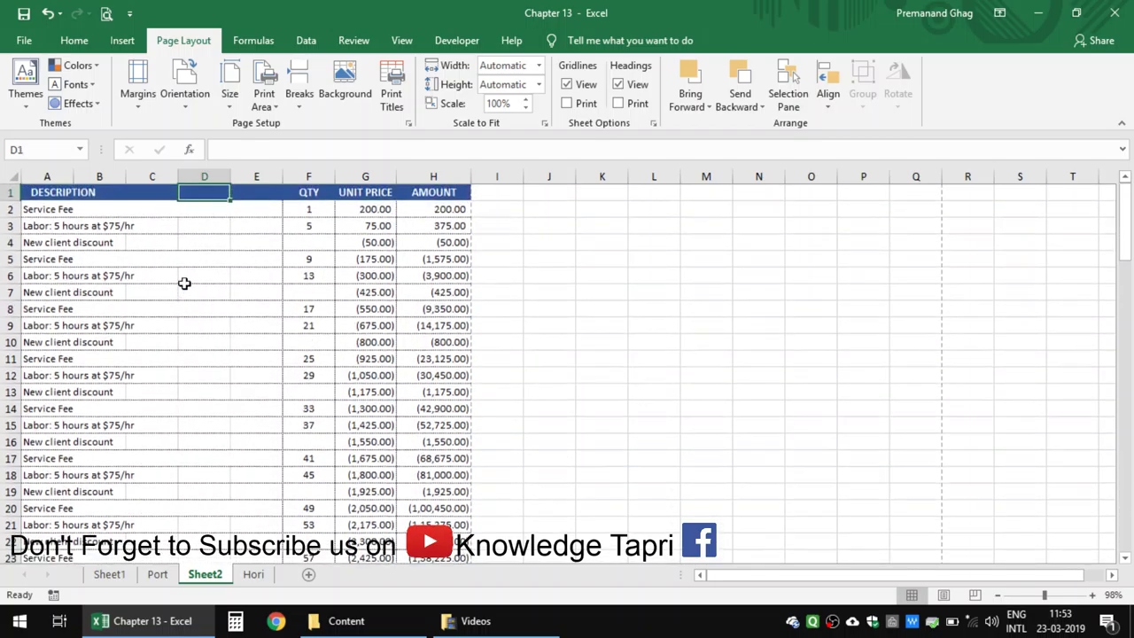
{"action": "key", "text": "Home"}
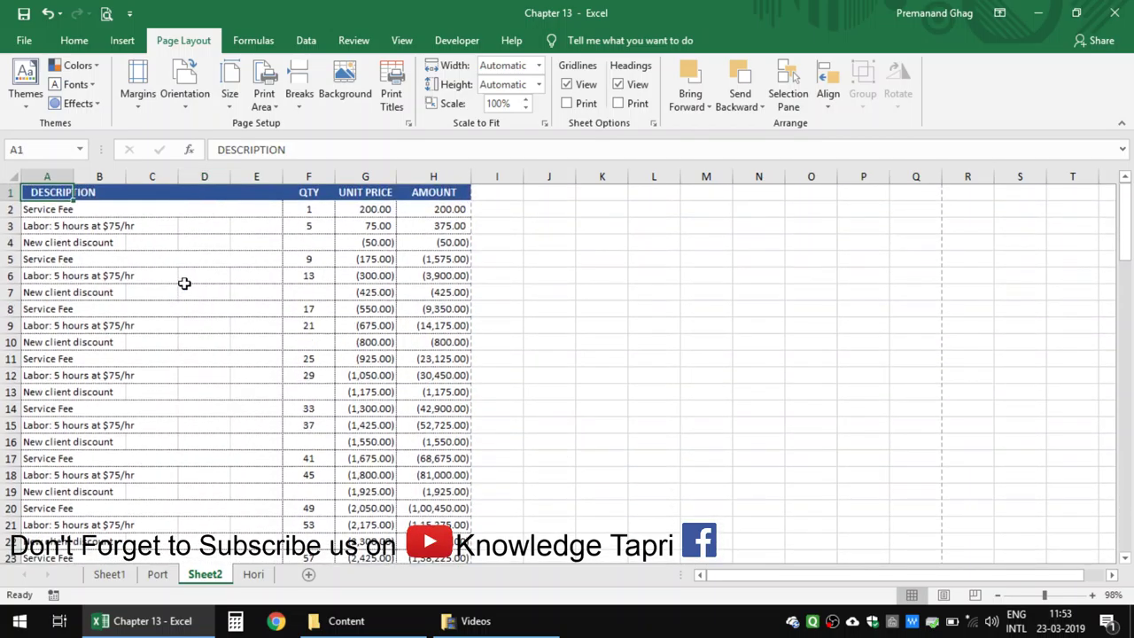